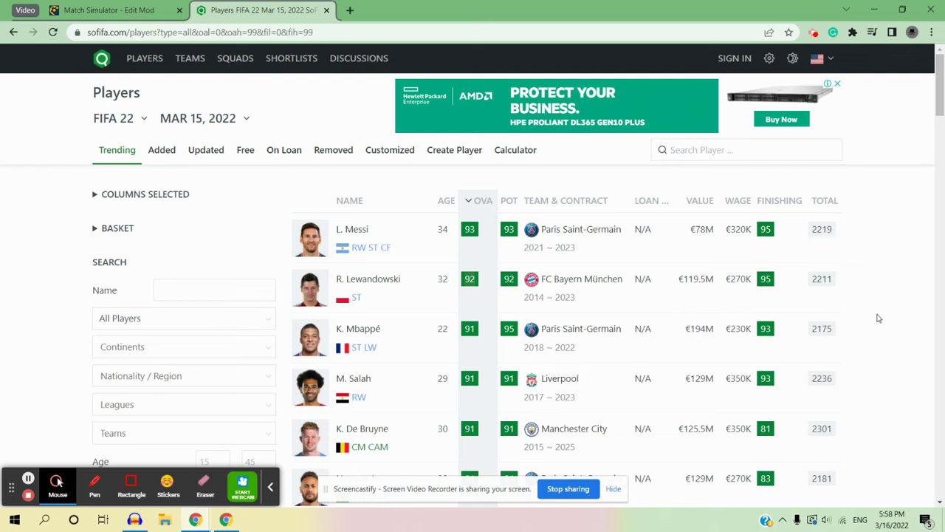
Leave the SoFIFA top players list for the 'Best Stat = Rating' mod editor.
left_click(151, 10)
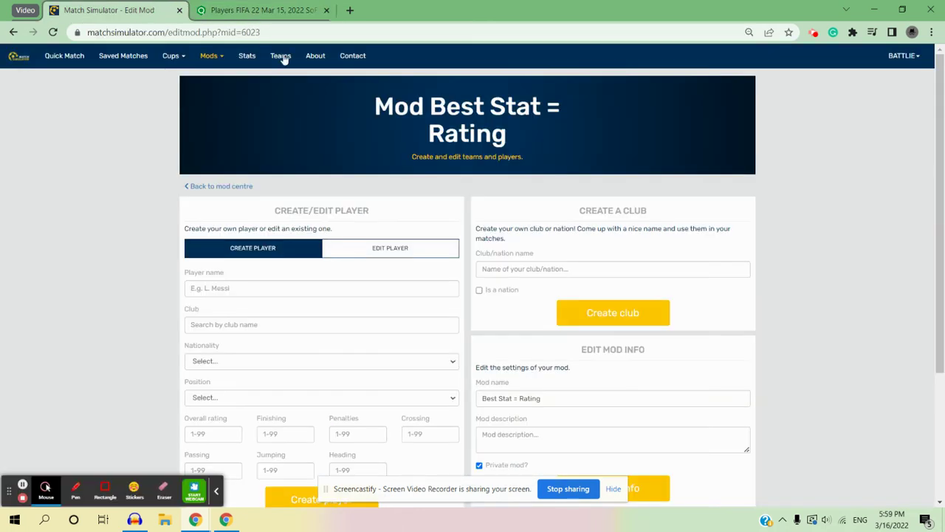
Dismiss the screen-sharing notice and compare the Edit Player form with the SoFIFA players list.
left_click(617, 489)
left_click(248, 7)
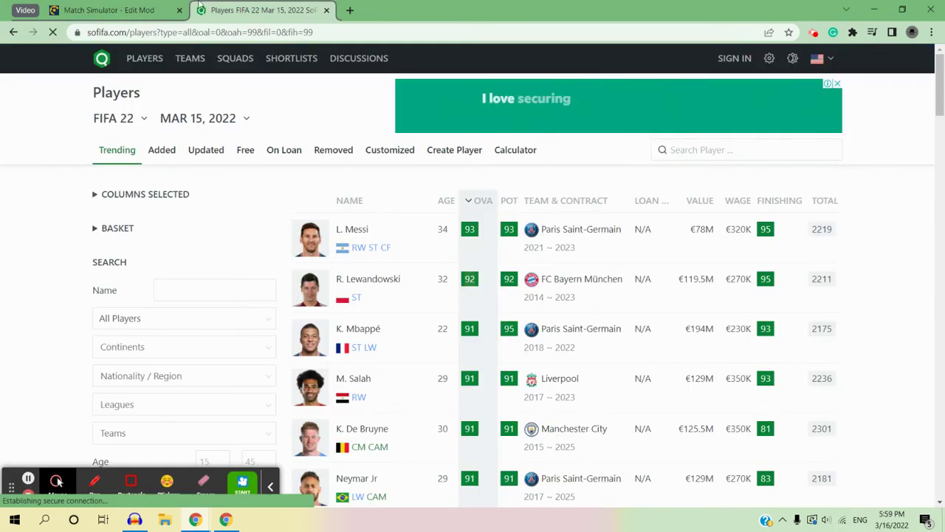
left_click(148, 9)
left_click(380, 250)
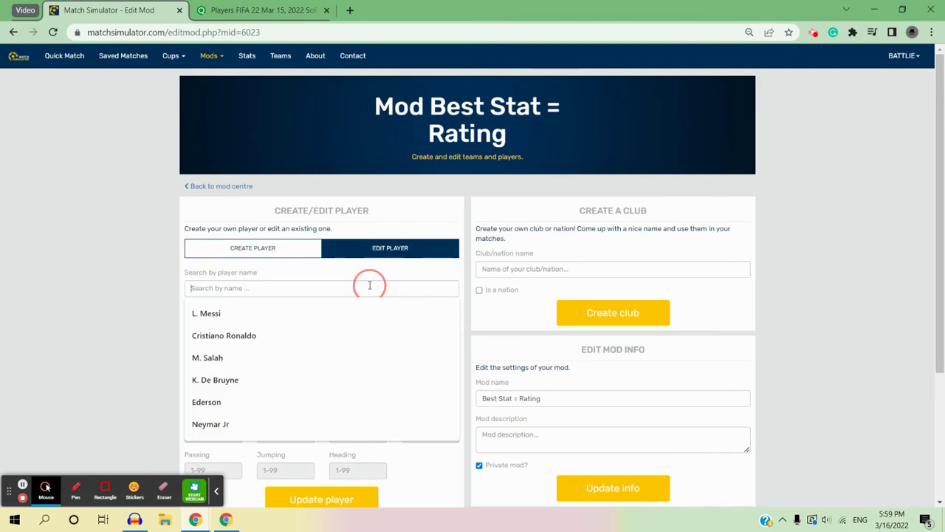
key("ctrl+Tab")
mouse_move(931, 102)
left_mouse_down()
mouse_move(940, 478)
mouse_move(939, 59)
left_mouse_up()
left_click(940, 478)
left_click(86, 8)
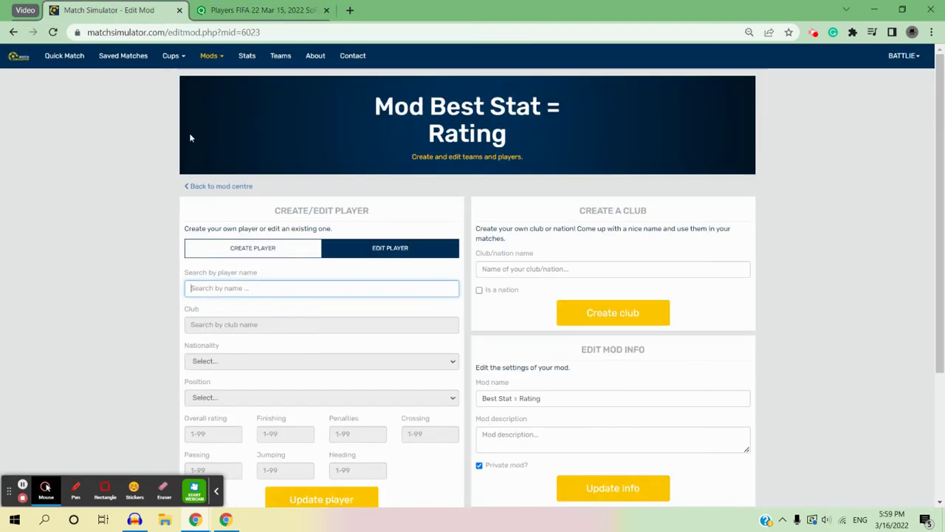
Search 'diab', load M. Diaby, try his overall rating, then clear the search.
key("BackSpace")
key("BackSpace")
key("BackSpace")
type("diab")
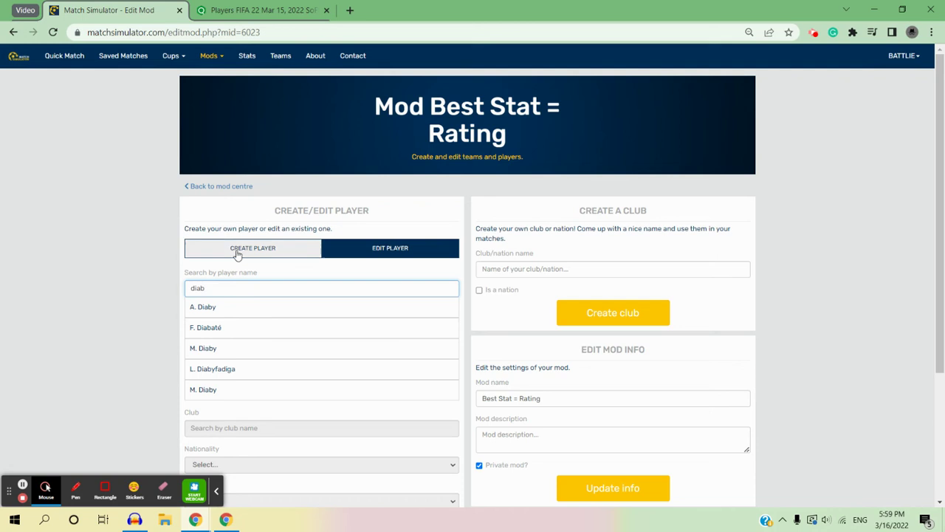
left_click(239, 347)
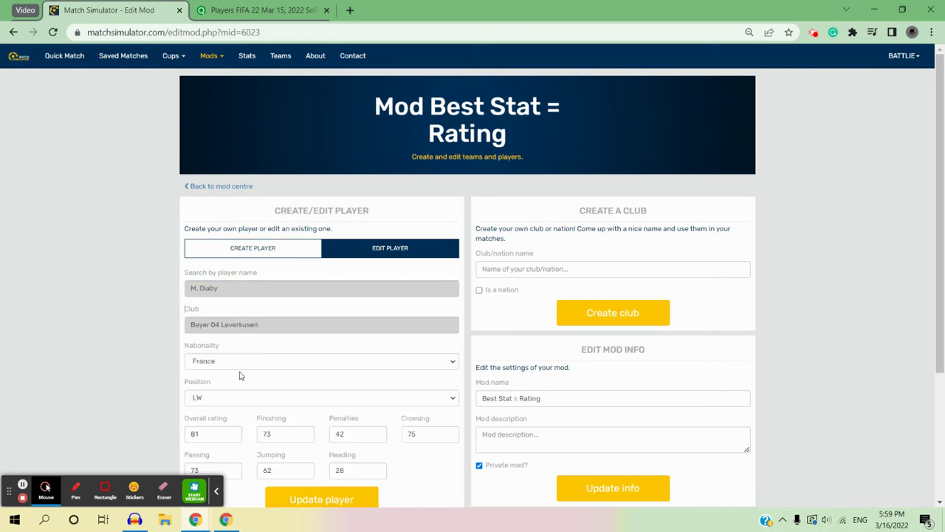
left_click(218, 491)
left_click(230, 433)
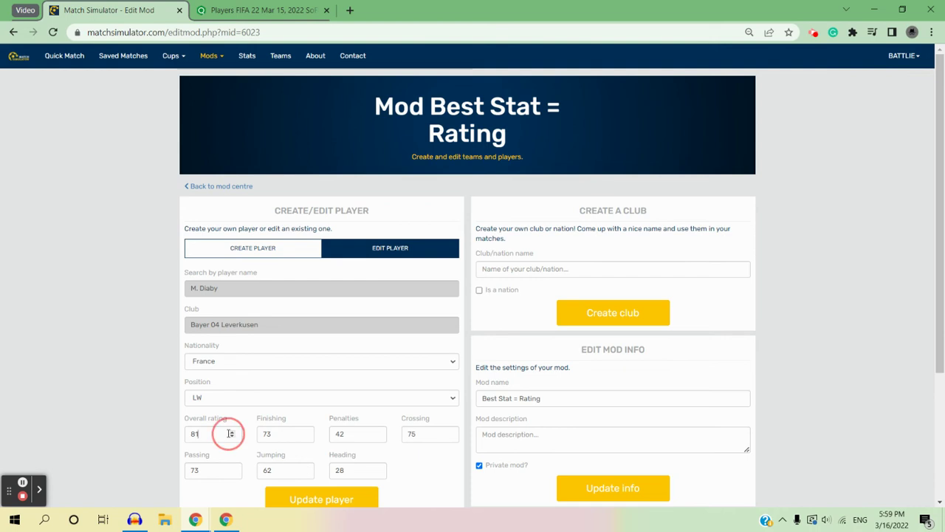
triple_click(249, 291)
key("BackSpace")
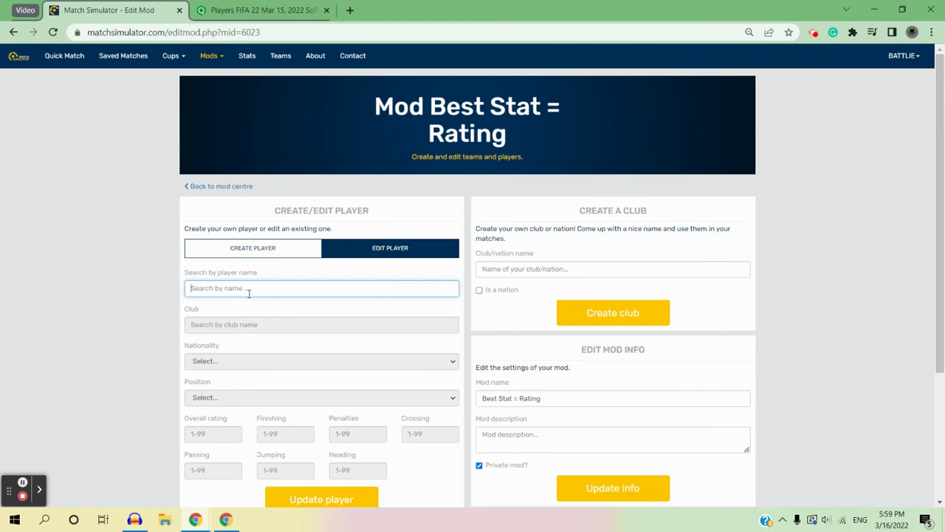
Search 'Arang' then 'Hoa', and load G. Hoarau into the player form.
type("Arang")
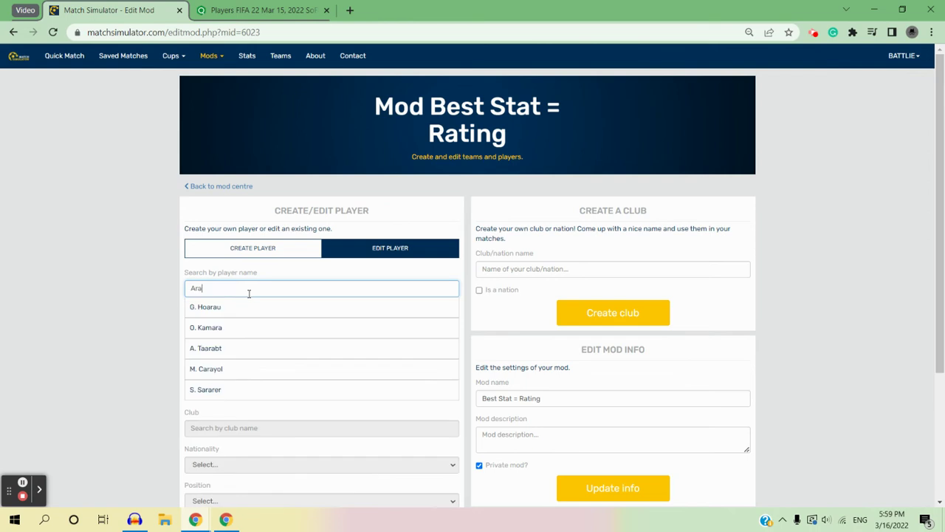
key("ctrl+a")
type("Hoa")
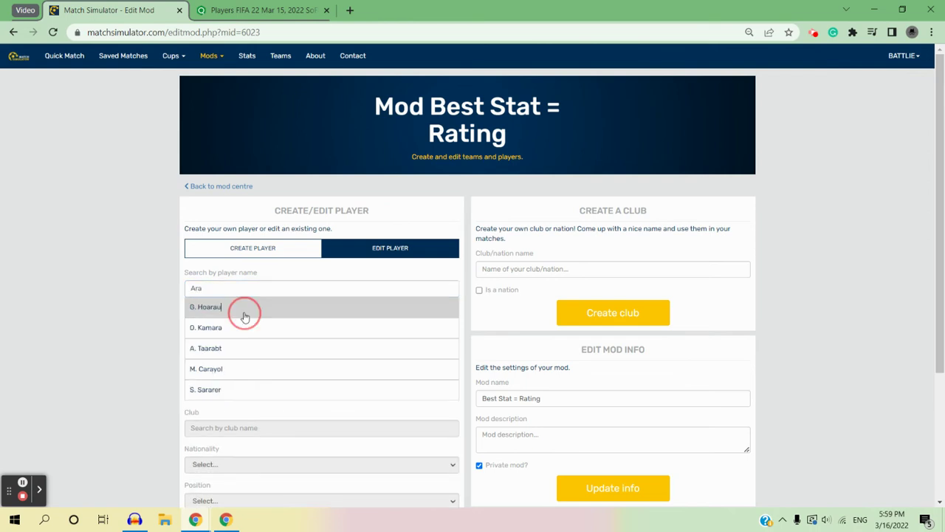
left_click(243, 308)
left_click(226, 286)
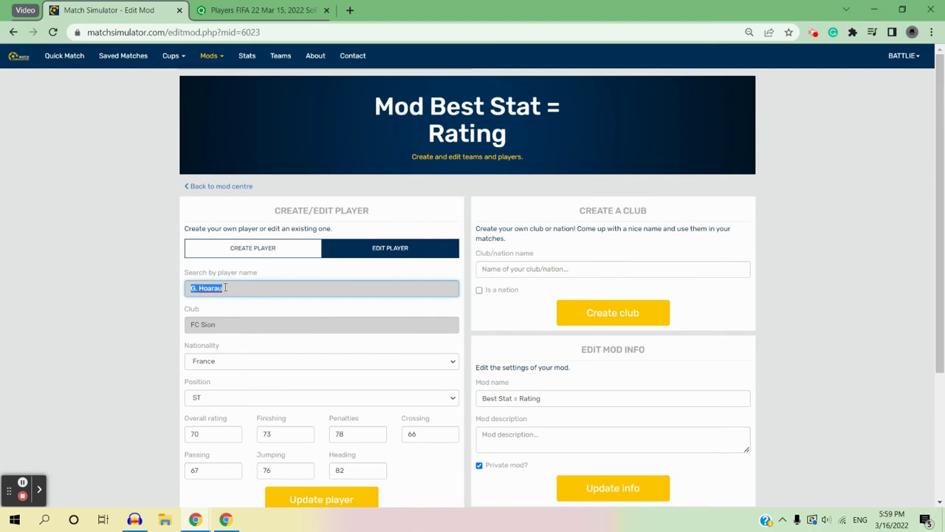
left_click(99, 392)
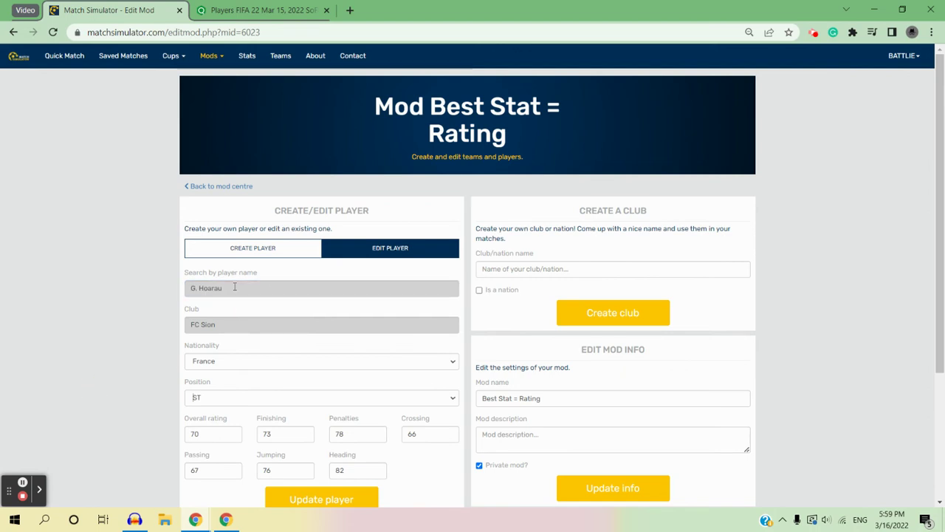
left_click(205, 432)
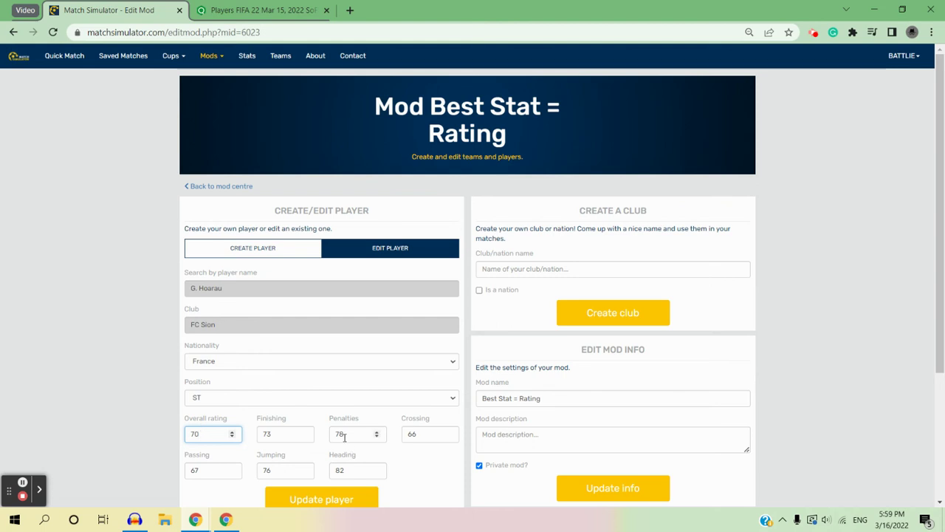
Test Hoarau's overall rating of 70, then clear it and the search unsaved.
double_click(196, 430)
type("2")
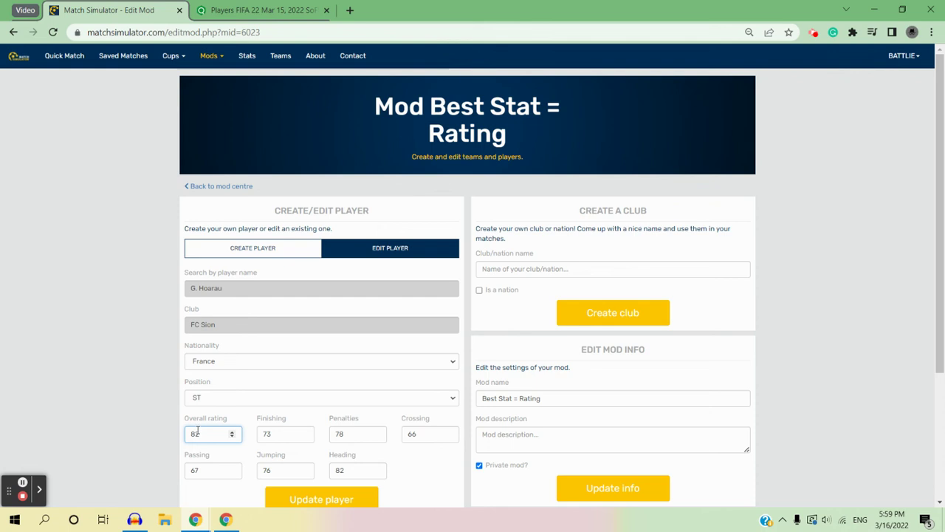
double_click(197, 430)
key("BackSpace")
left_click(249, 297)
triple_click(249, 291)
key("BackSpace")
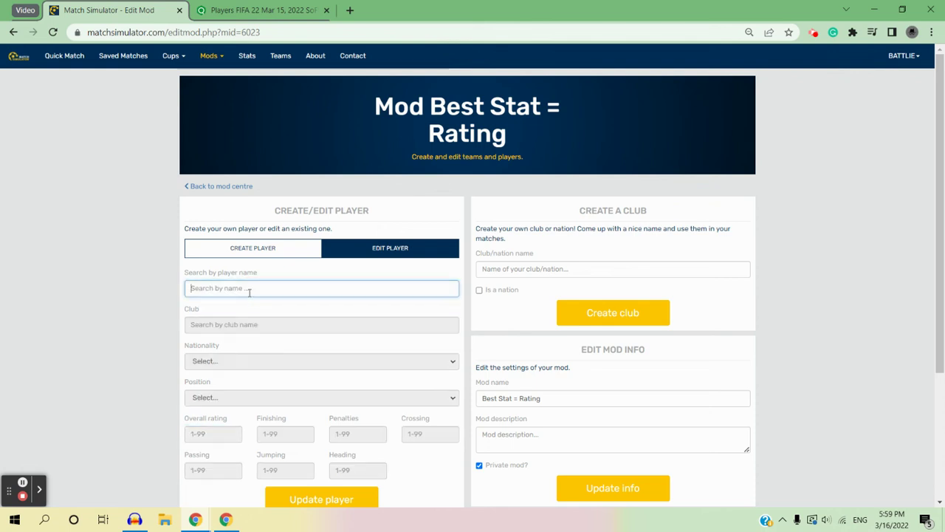
key("ctrl+Tab")
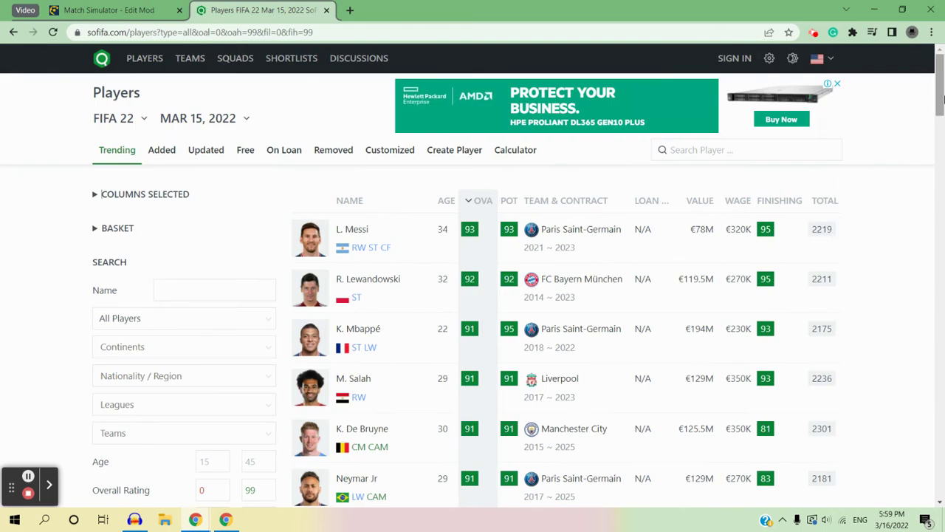
Scroll through the SoFIFA players list, then go back to the mod editor's player search.
mouse_move(943, 179)
left_mouse_down()
mouse_move(940, 452)
mouse_move(942, 38)
left_mouse_up()
left_click(116, 6)
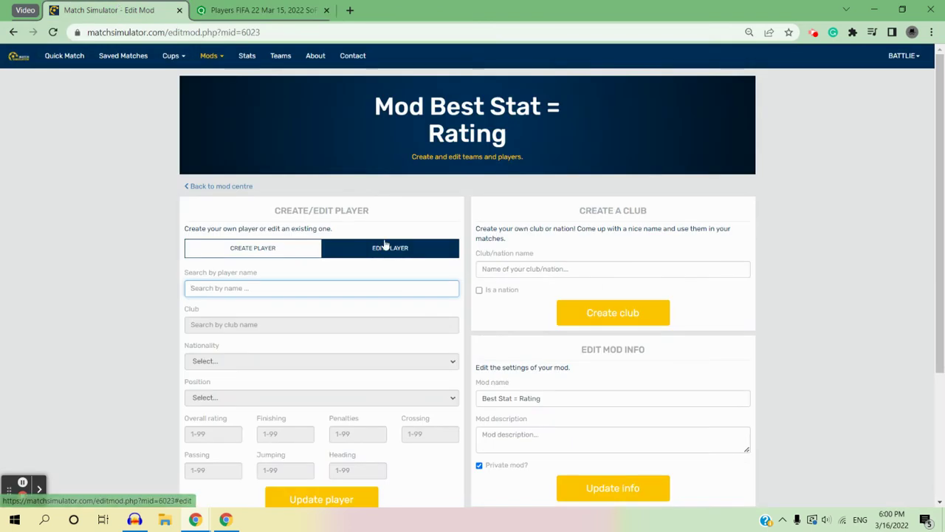
Search 'messi', load L. Messi and save his overall rating changed from 93 to 95.
type("mes")
key("BackSpace")
key("BackSpace")
key("BackSpace")
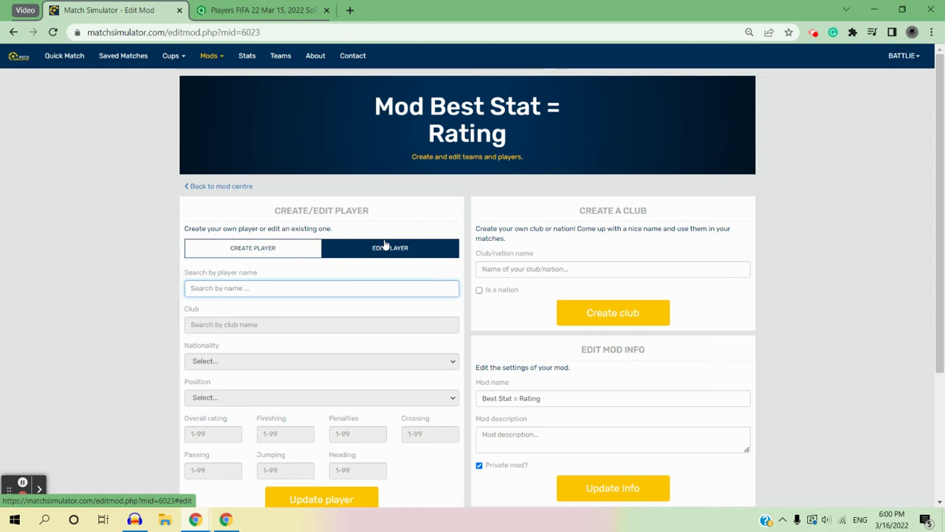
type("messi")
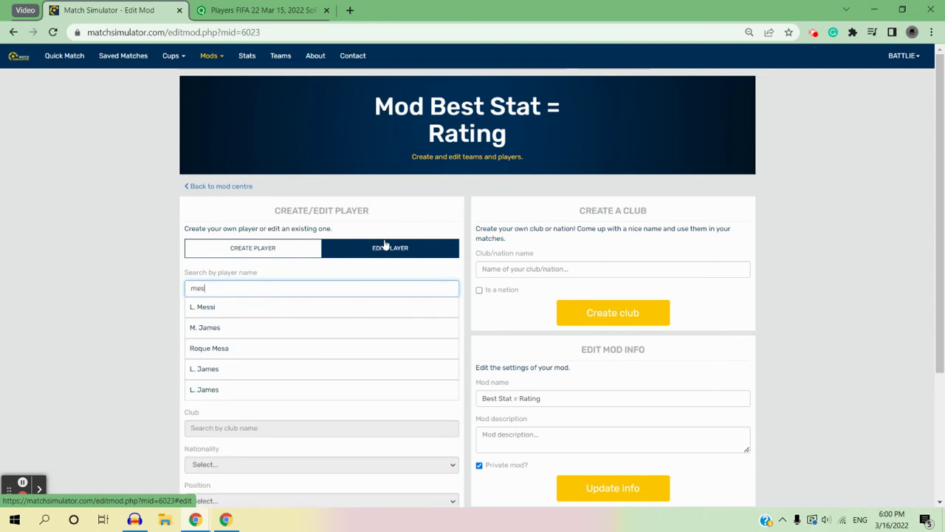
left_click(337, 304)
double_click(201, 434)
type("95")
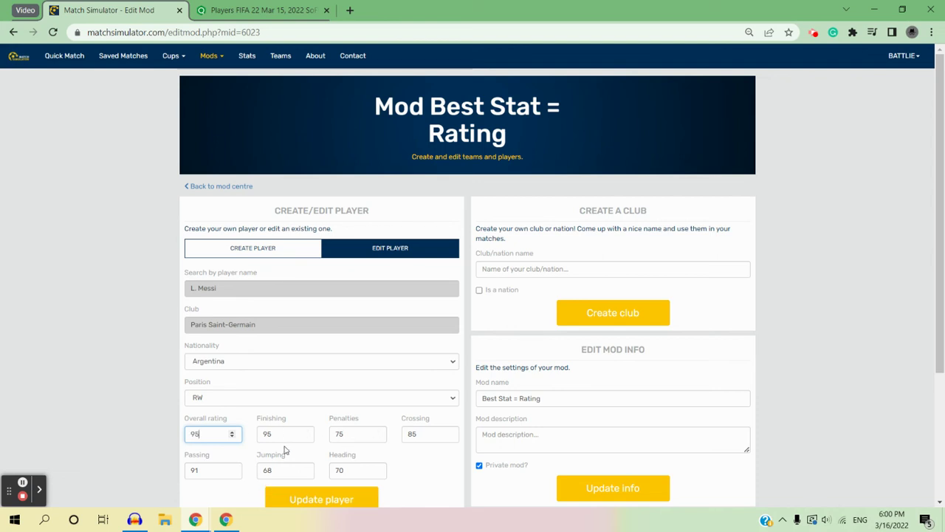
left_click(306, 499)
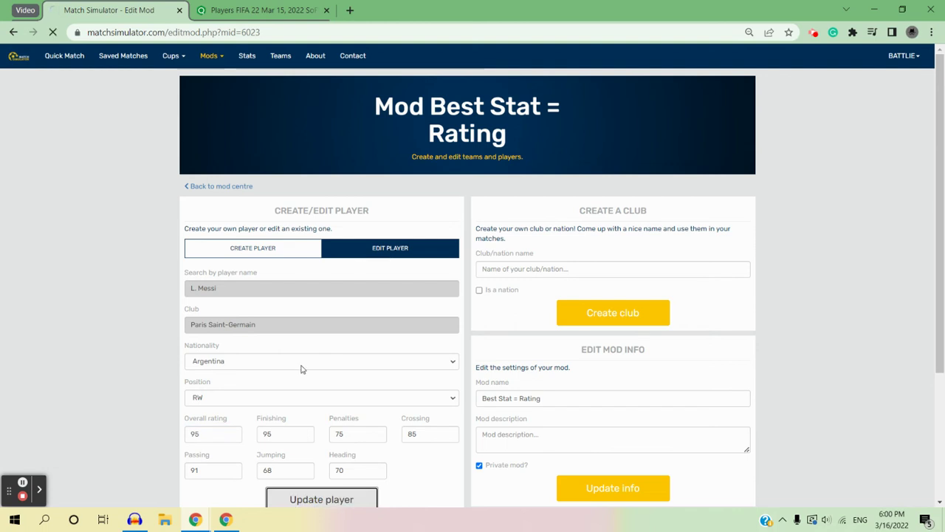
left_click(225, 7)
left_click(111, 10)
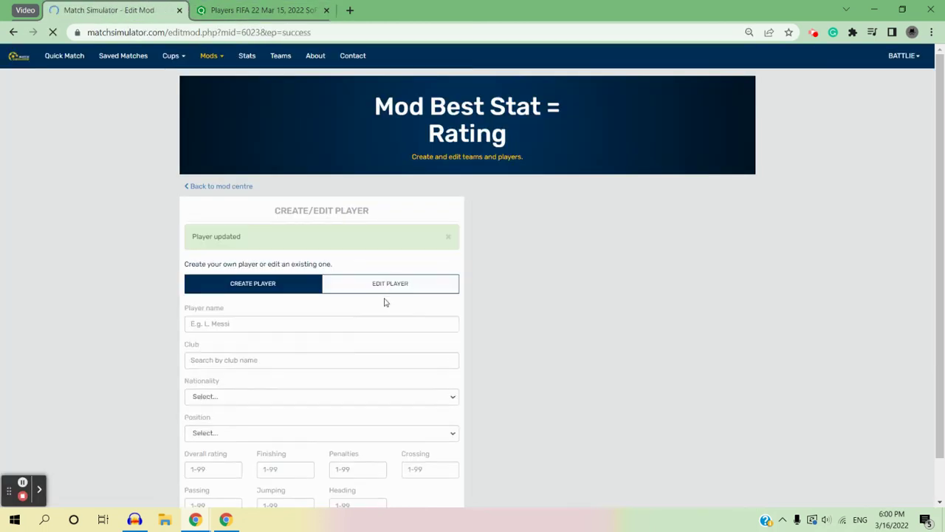
Load R. Lewandowski and save his overall rating changed from 92 to 95.
left_click(393, 294)
left_click(355, 327)
type("lewando")
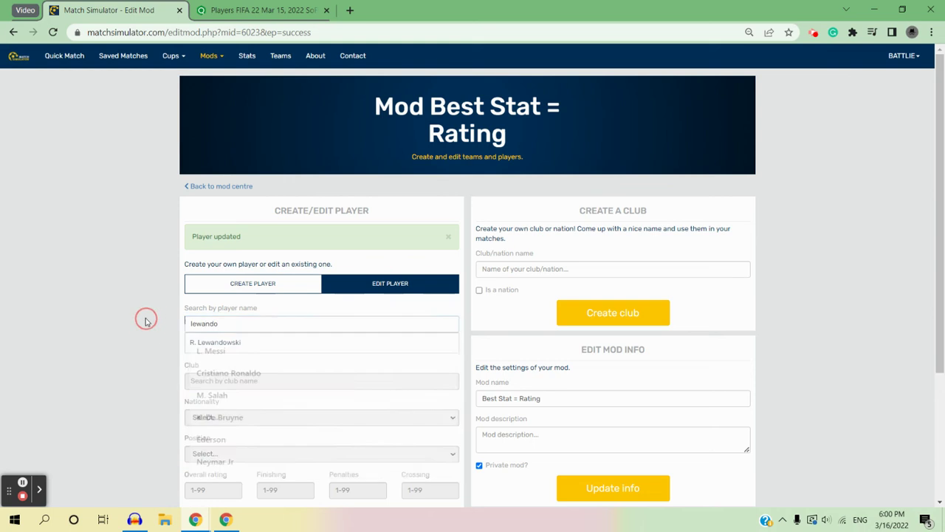
left_click(201, 345)
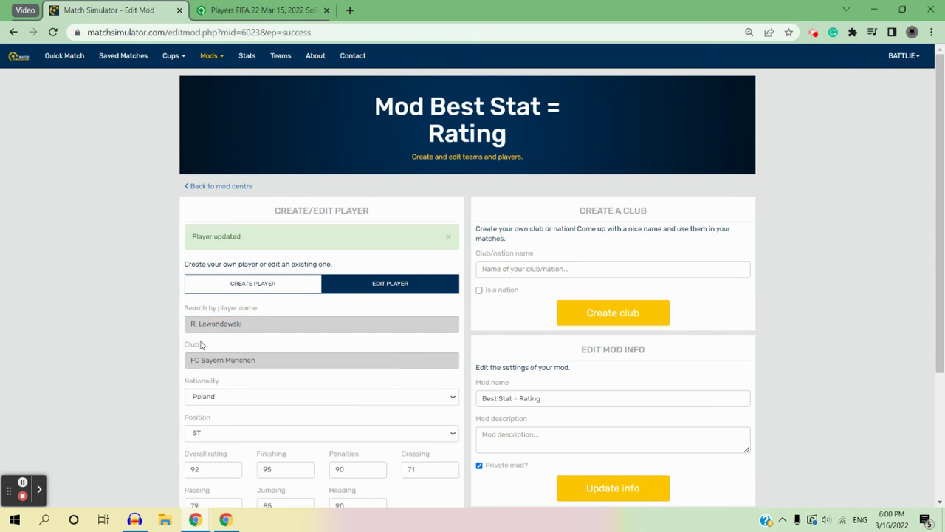
double_click(197, 462)
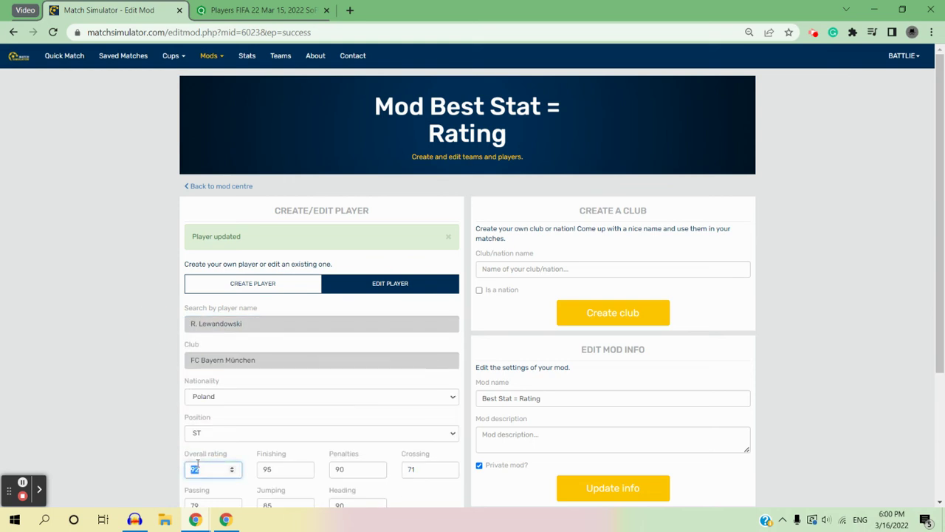
type("95")
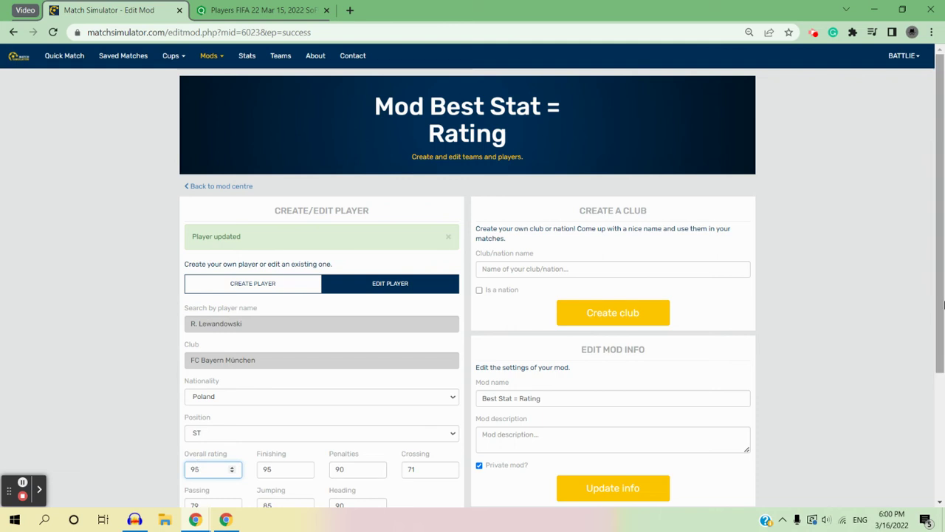
scroll(251, 413, "down", 3)
left_click(310, 372)
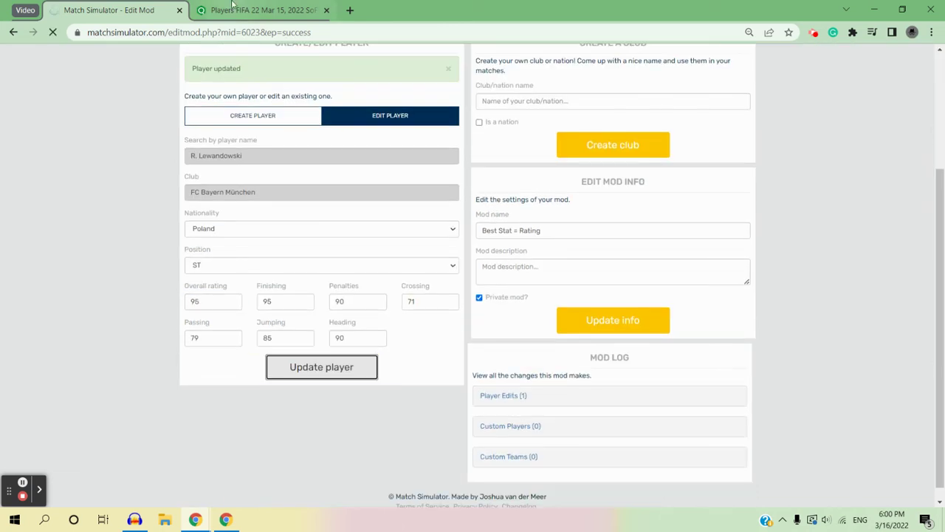
Check K. Mbappé in SoFIFA, then save his overall rating raised from 91 to 93.
left_click(230, 7)
left_click(110, 6)
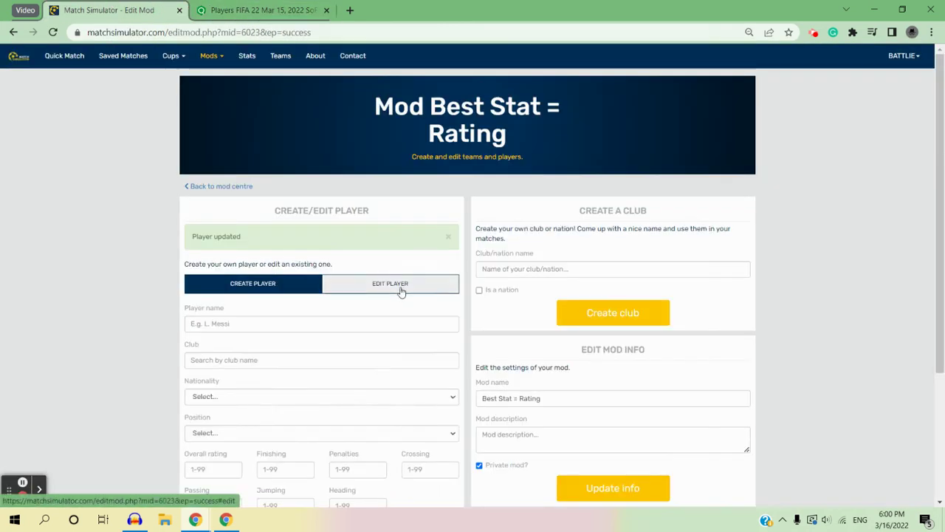
left_click(401, 290)
left_click(274, 6)
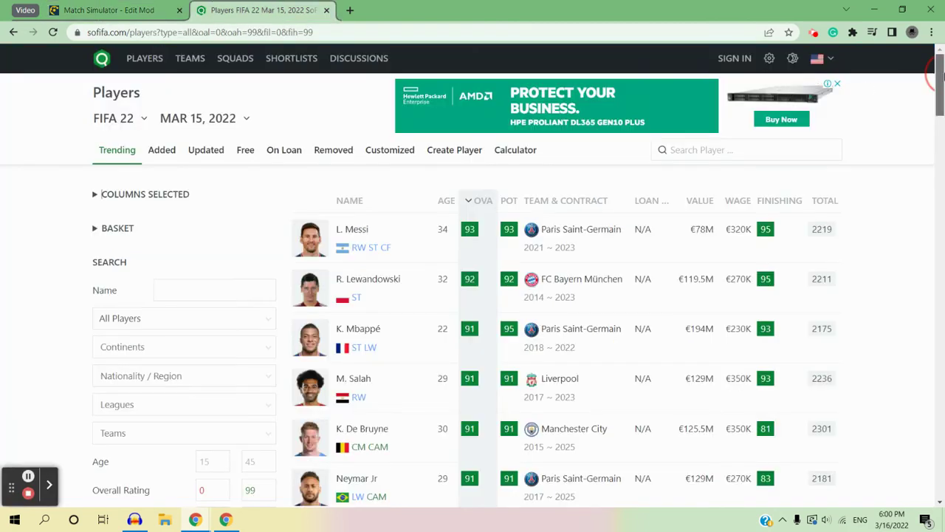
mouse_move(941, 80)
left_mouse_down()
mouse_move(942, 98)
mouse_move(939, 74)
left_mouse_up()
left_click(118, 10)
left_click(320, 319)
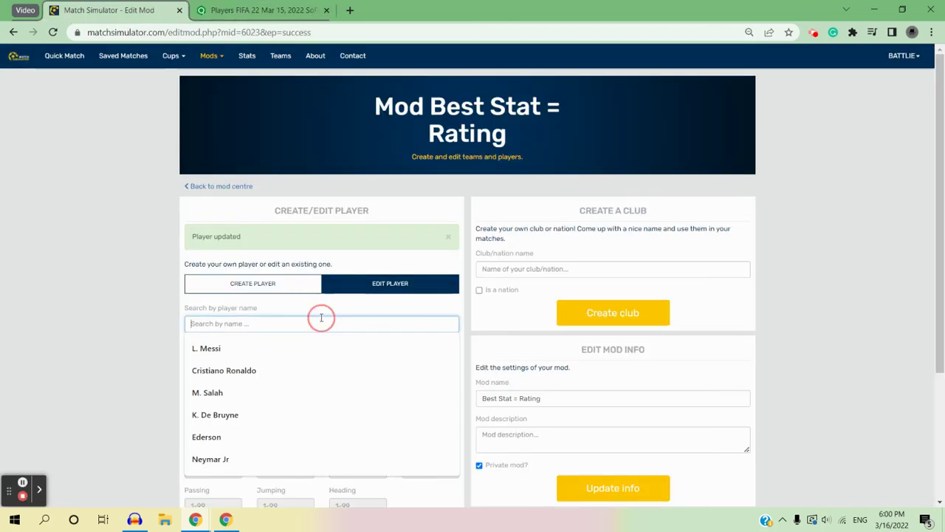
type("Mbapp")
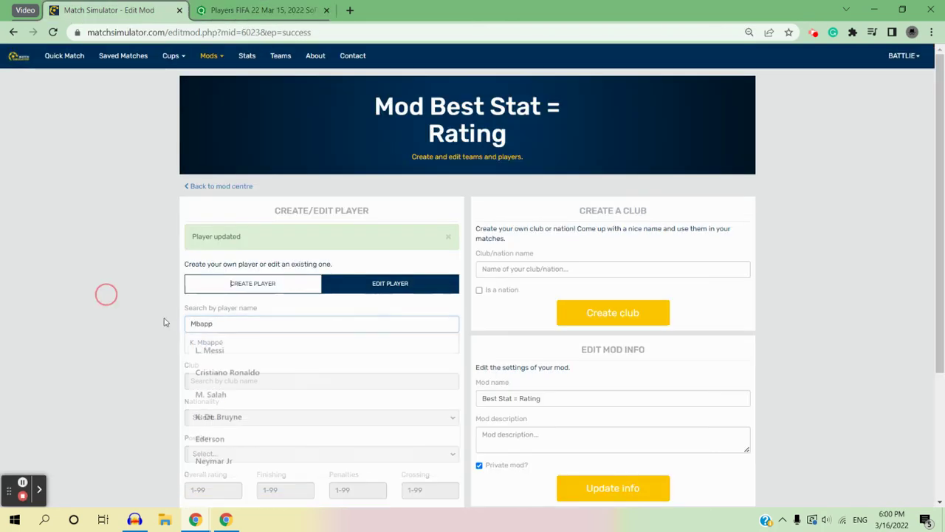
left_click(292, 345)
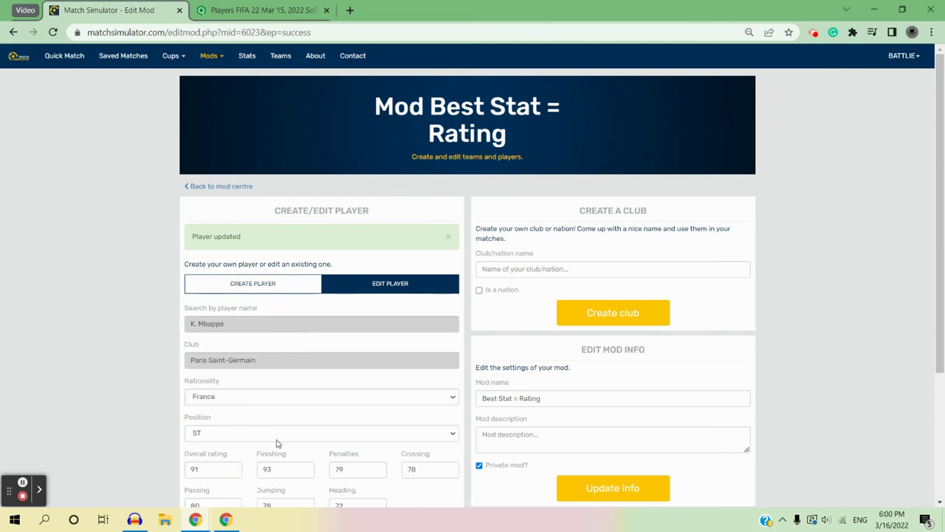
scroll(913, 291, "down", 3)
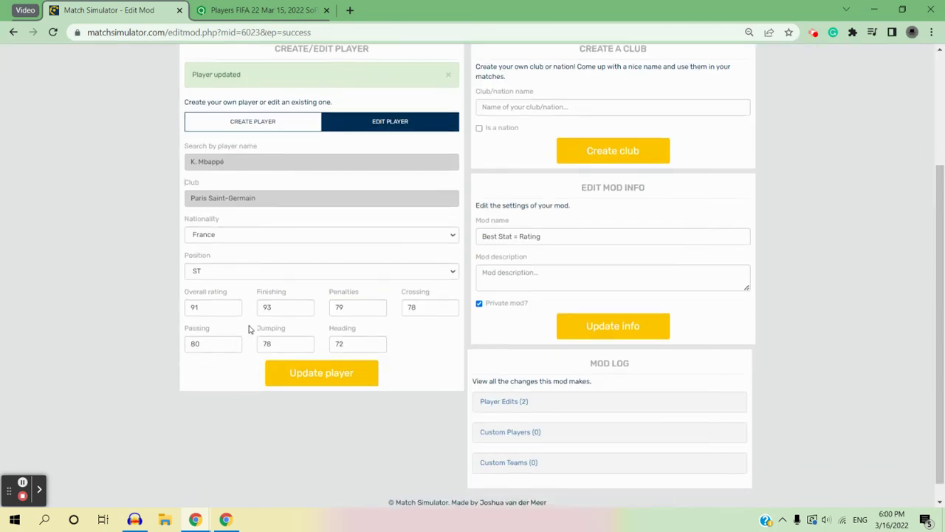
double_click(194, 307)
type("93")
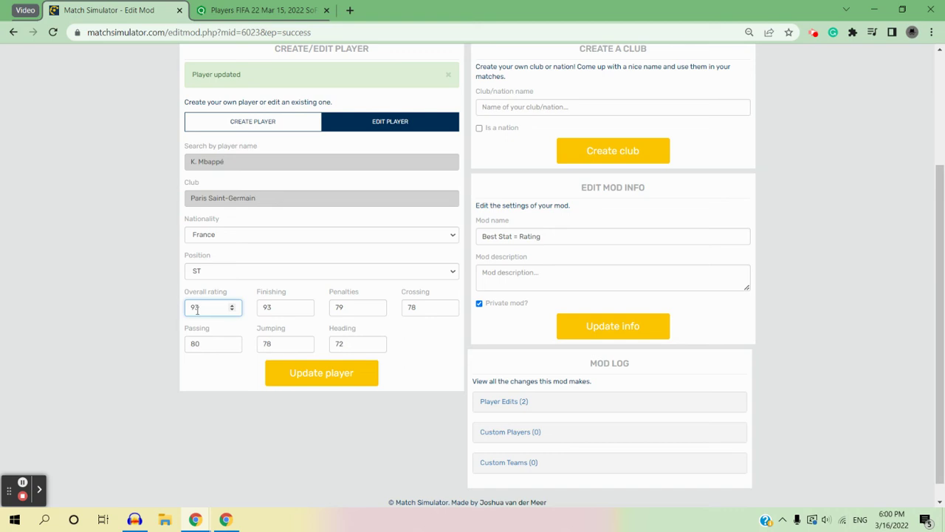
left_click(326, 385)
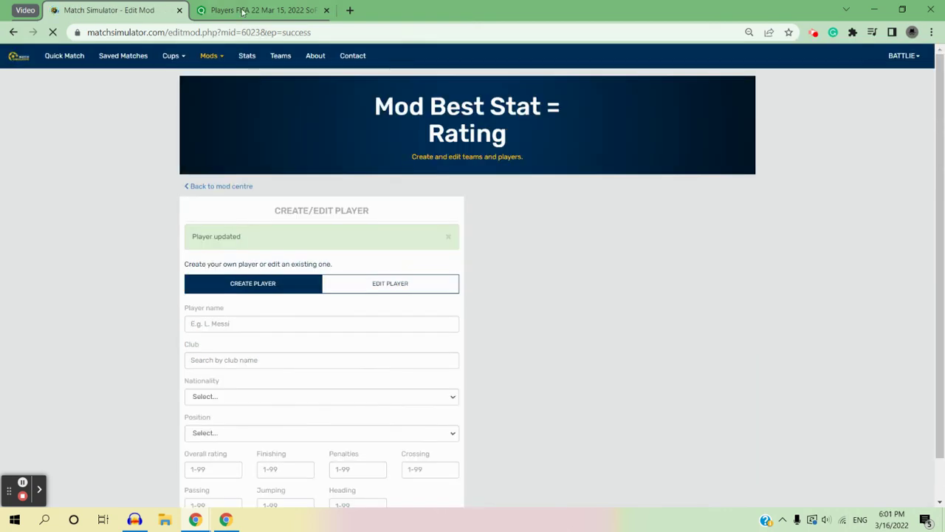
Search 'salah', load M. Salah and save his overall rating as 91.
left_click(212, 8)
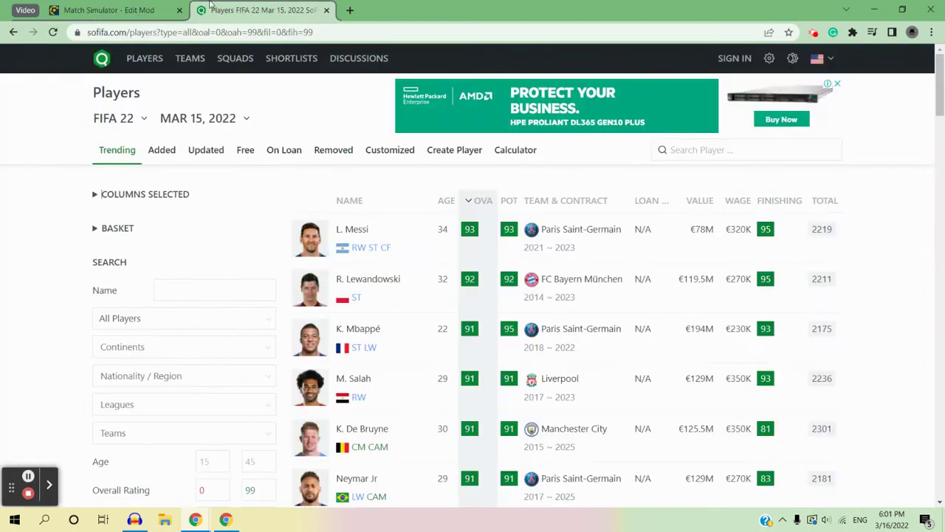
left_click(115, 6)
left_click(327, 289)
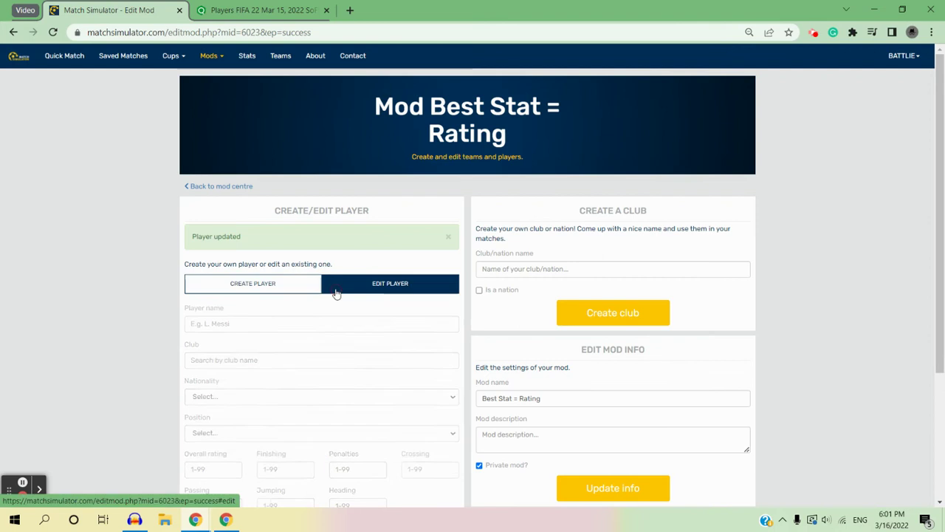
left_click(323, 327)
type("salah")
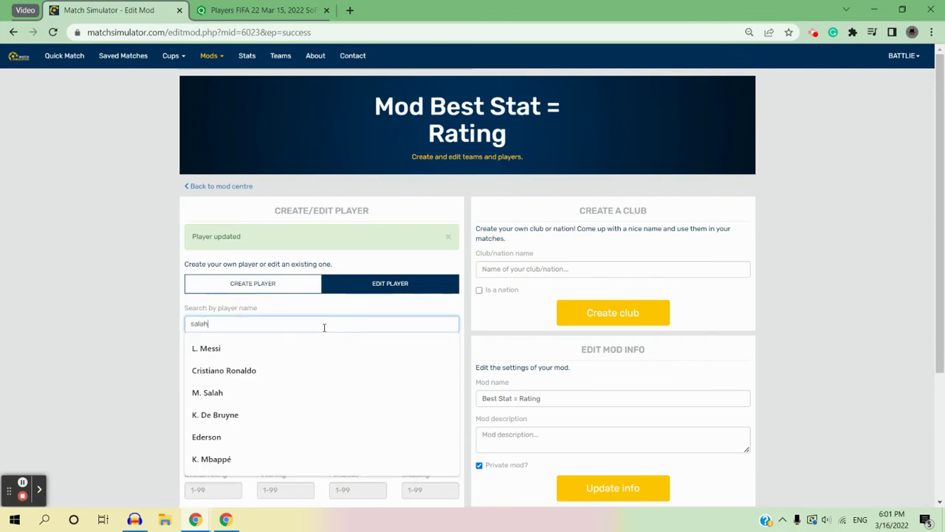
left_click(246, 350)
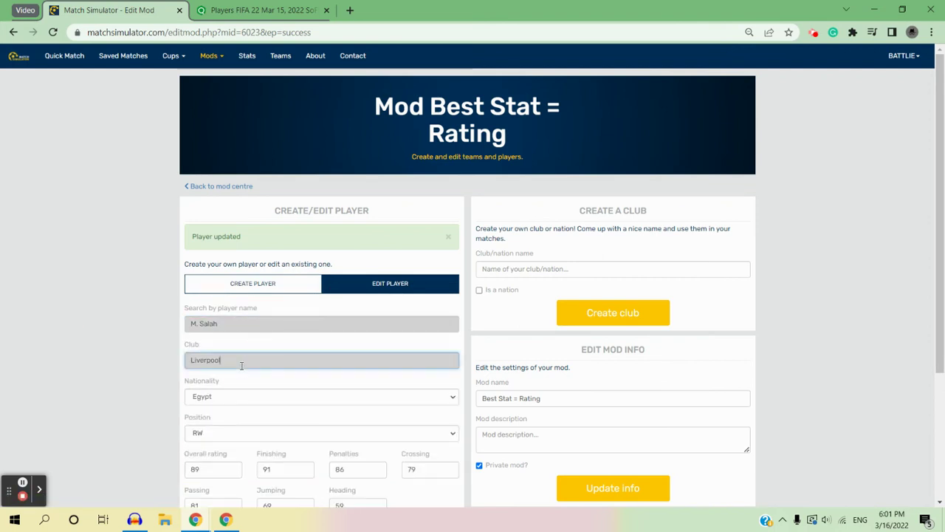
double_click(240, 362)
left_click(217, 469)
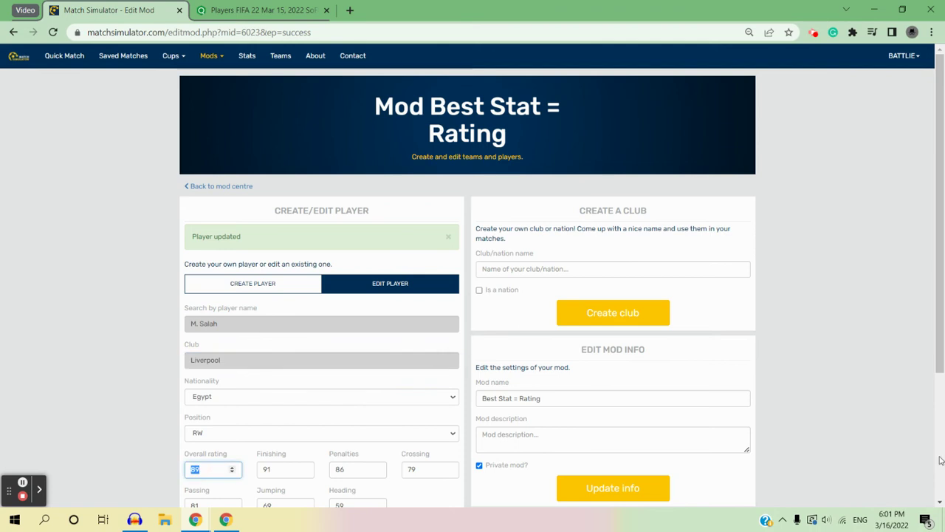
type("91")
scroll(934, 333, "down", 1)
left_click(323, 465)
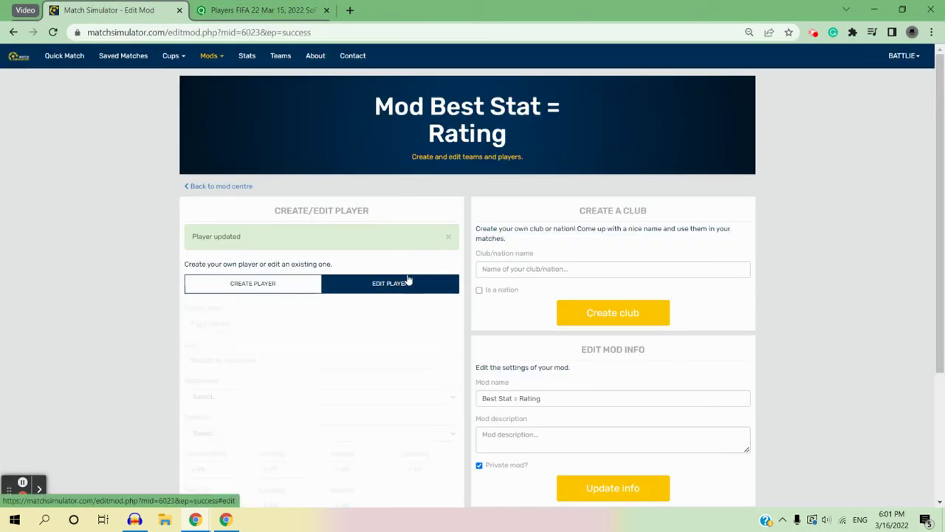
Search 'de bruy', load K. De Bruyne and select his overall rating for replacement with 94.
left_click(363, 316)
type("de bruy")
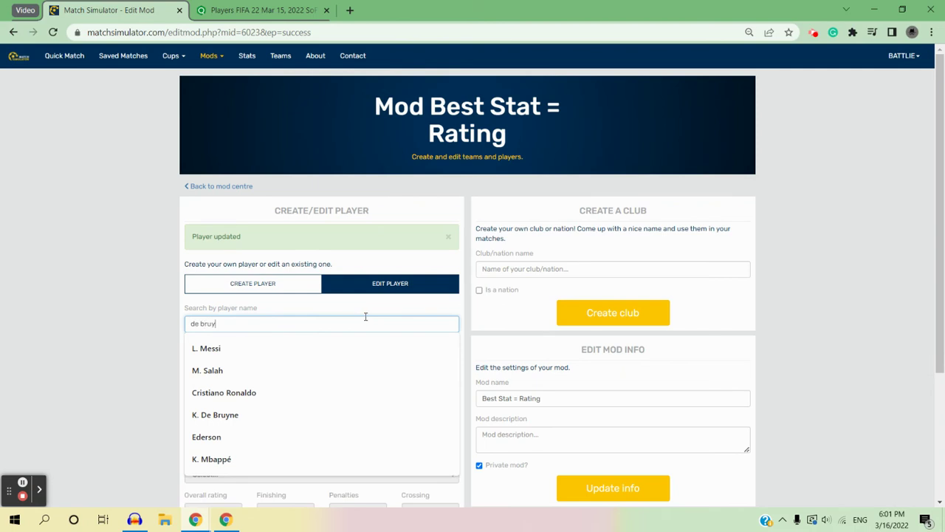
left_click(248, 338)
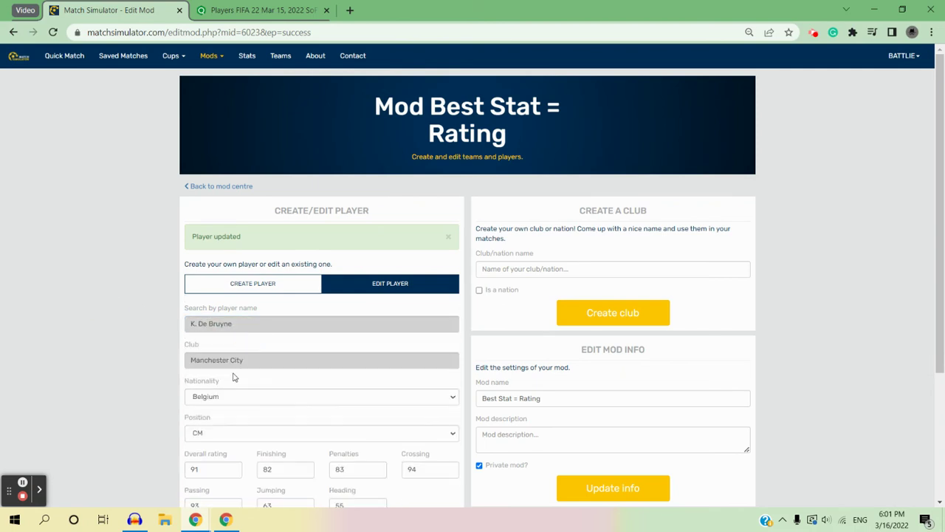
scroll(328, 373, "down", 2)
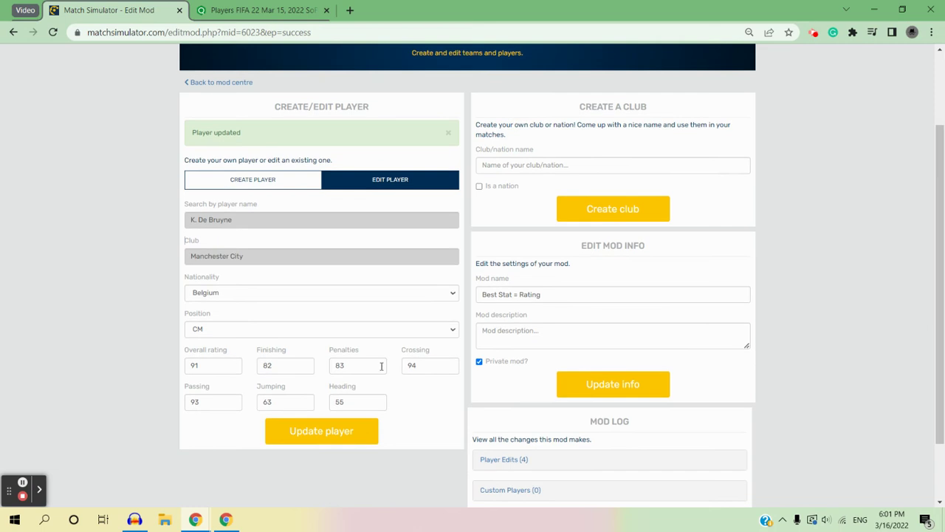
double_click(203, 359)
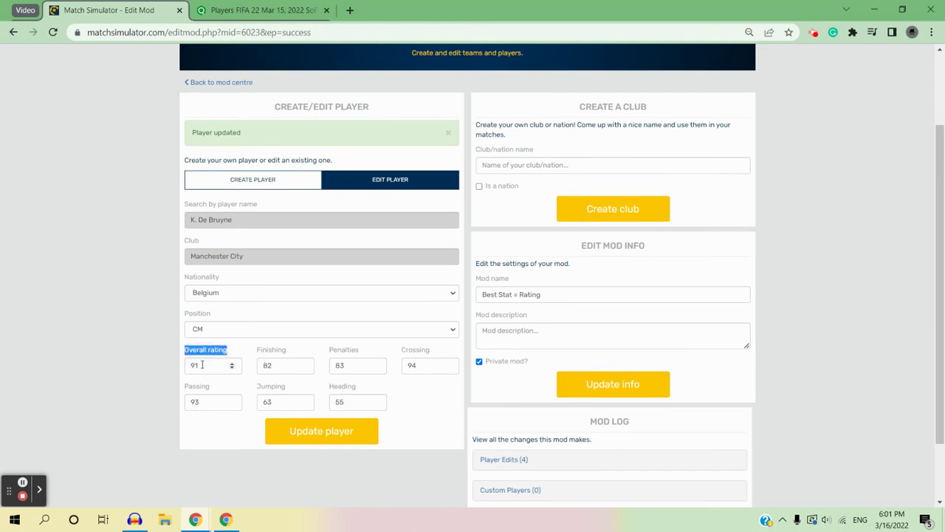
double_click(203, 365)
type("94")
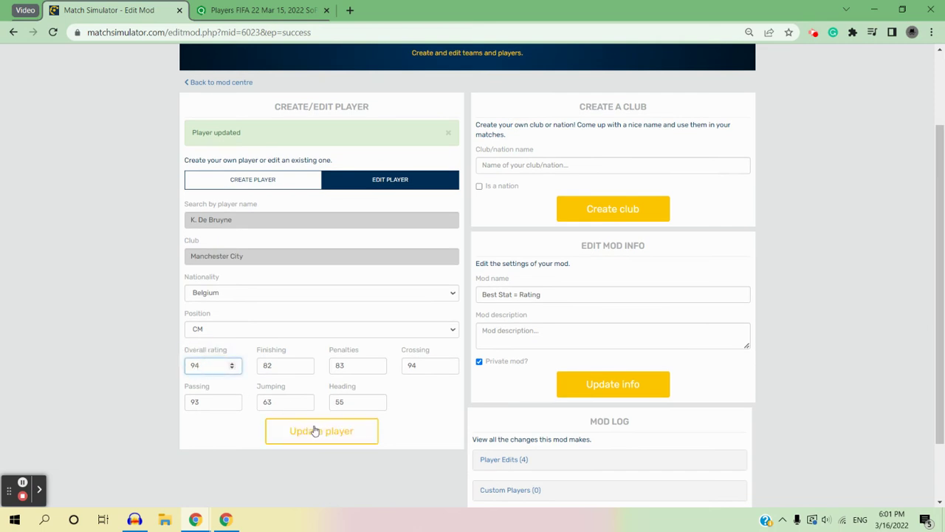
Save K. De Bruyne's overall rating of 94 and check the next SoFIFA player.
left_click(333, 431)
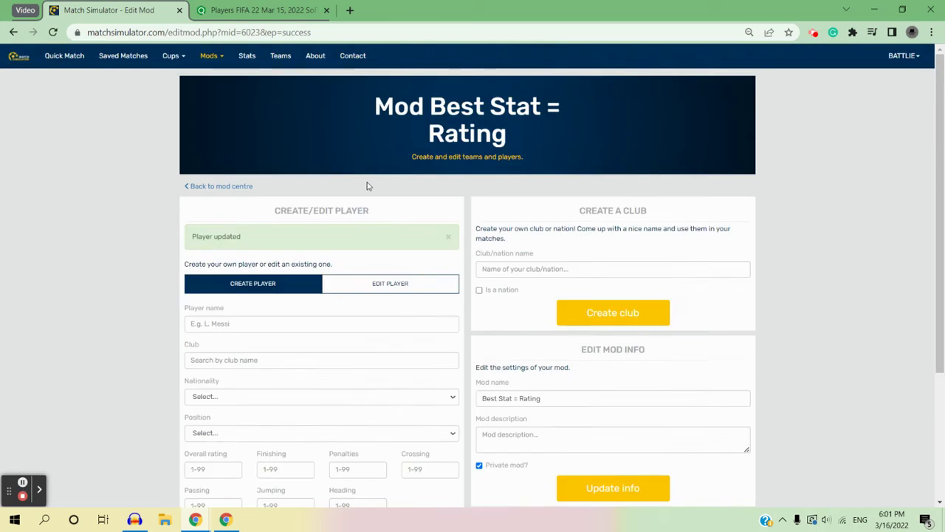
left_click(262, 10)
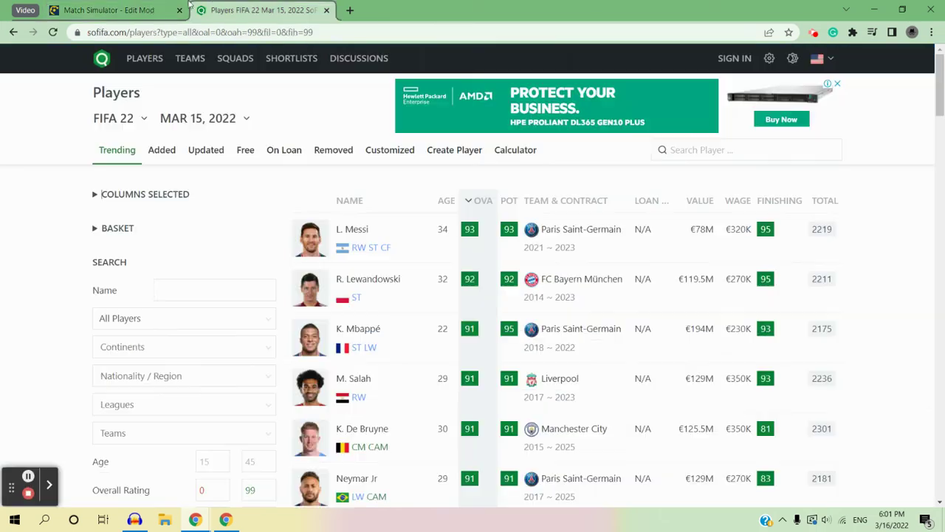
left_click(148, 5)
Search 'neymar', load Neymar Jr and save his overall rating as 93.
left_click(378, 285)
left_click(342, 323)
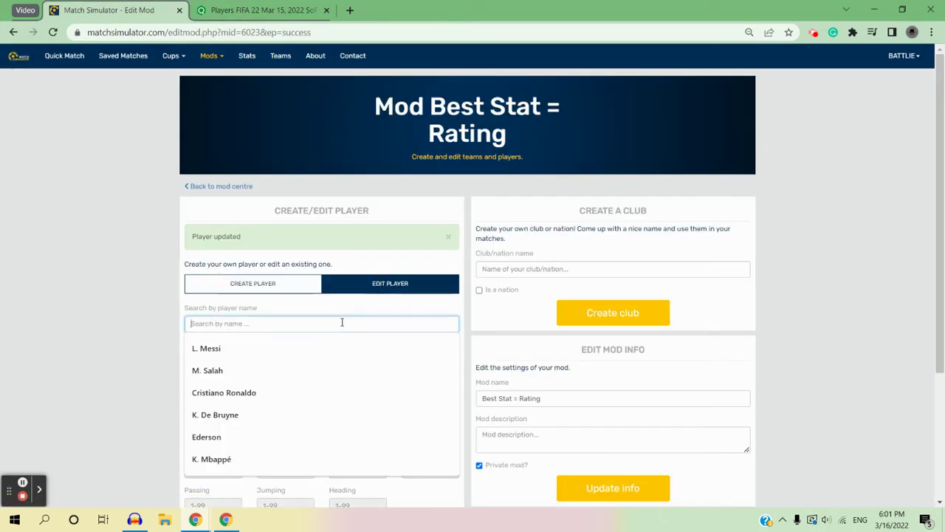
type("neymar")
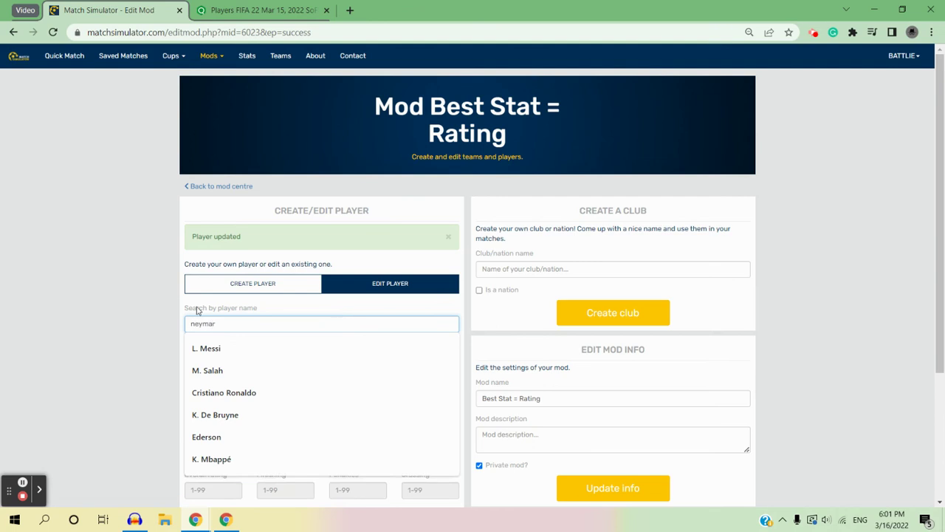
left_click(248, 346)
double_click(205, 468)
type("93")
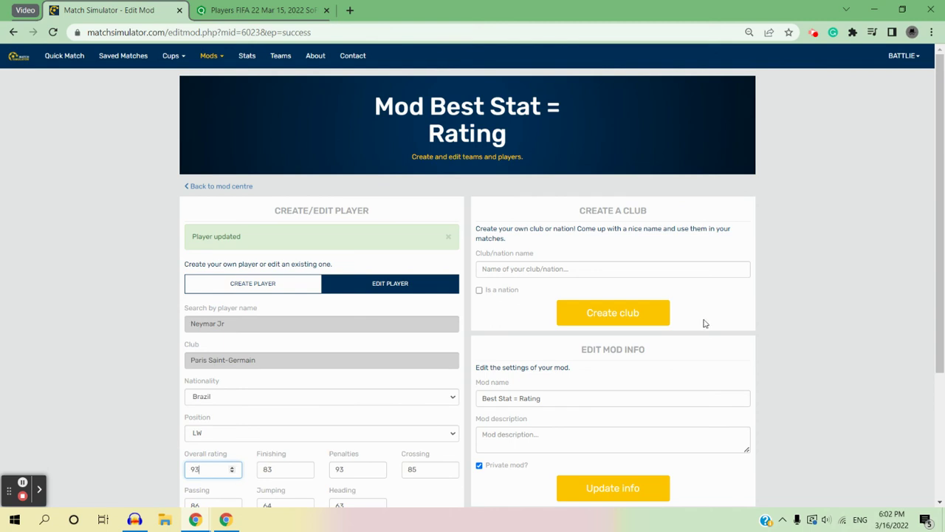
left_click_drag(937, 253, 942, 340)
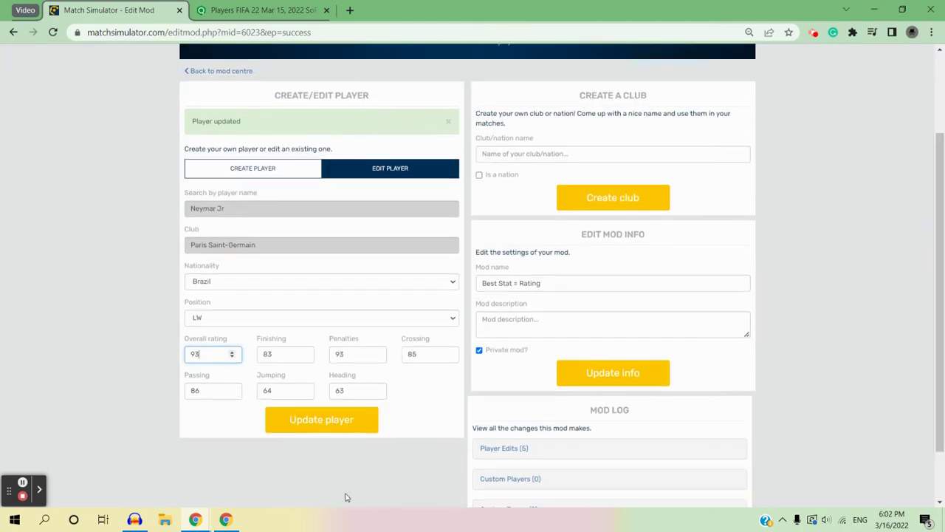
left_click(345, 419)
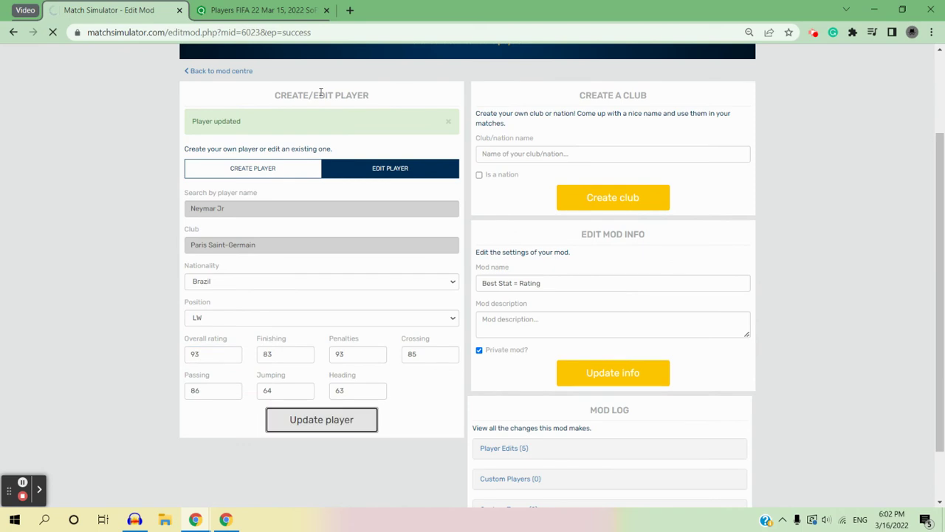
left_click(258, 6)
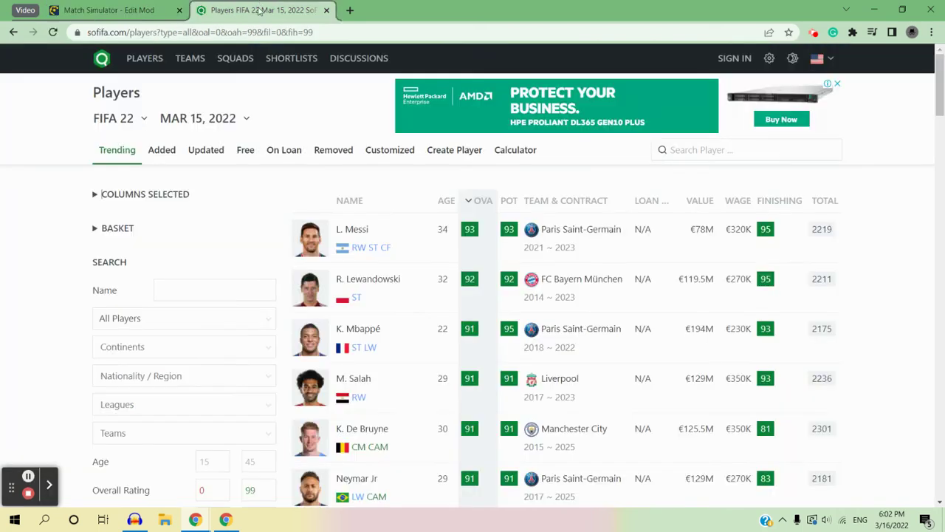
left_click(942, 81)
scroll(941, 81, "down", 4)
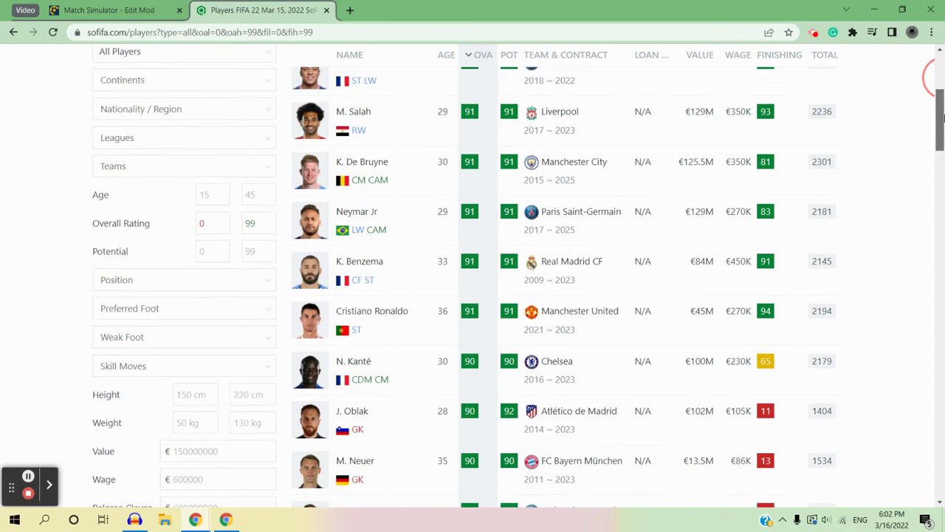
left_click(131, 6)
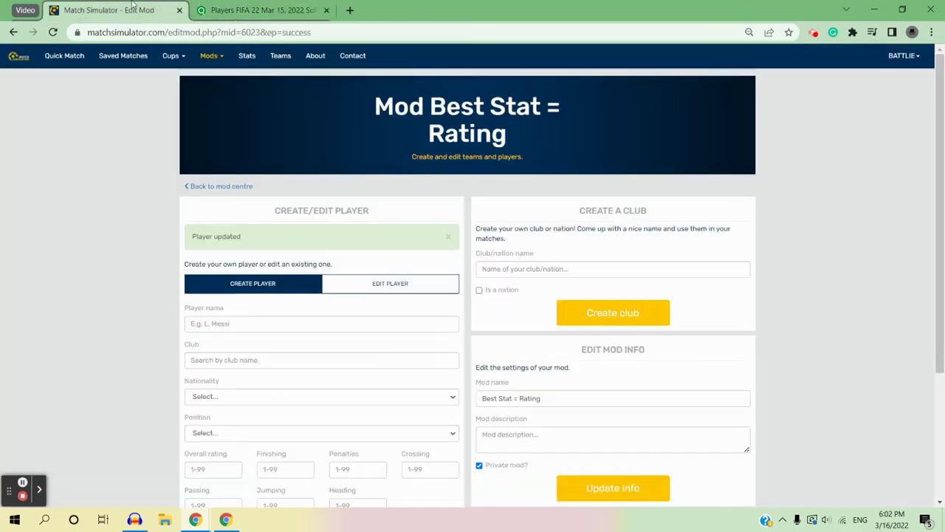
Search 'benze', load K. Benzema and save his overall rating changed from 89 to 90.
left_click(372, 291)
left_click(353, 323)
type("benze")
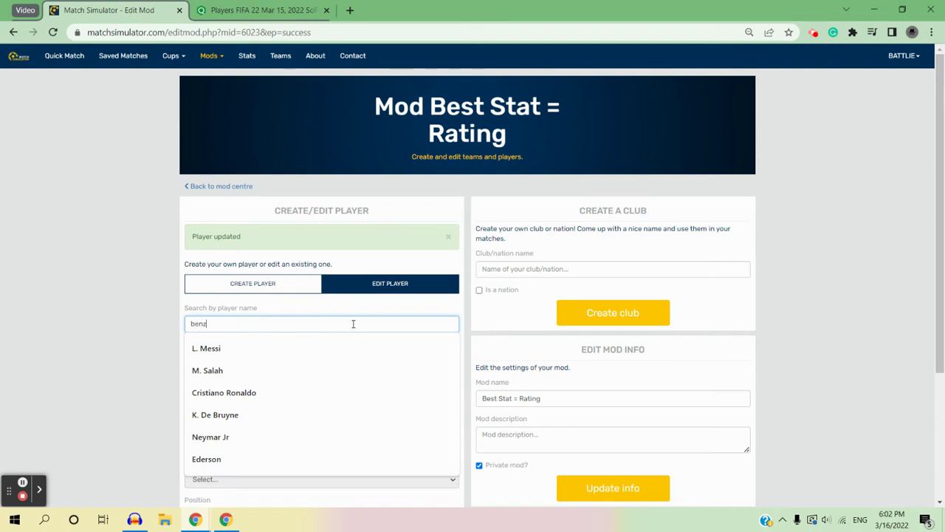
left_click(214, 343)
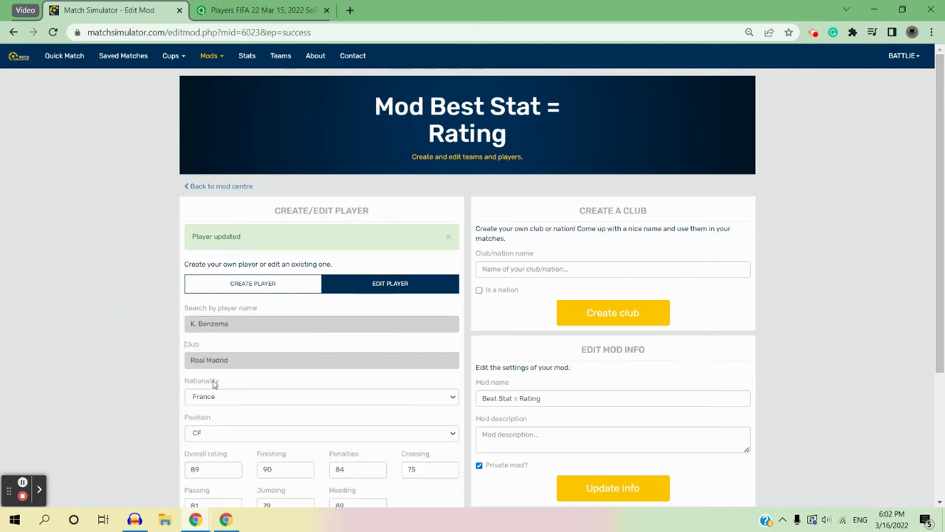
scroll(632, 339, "down", 1)
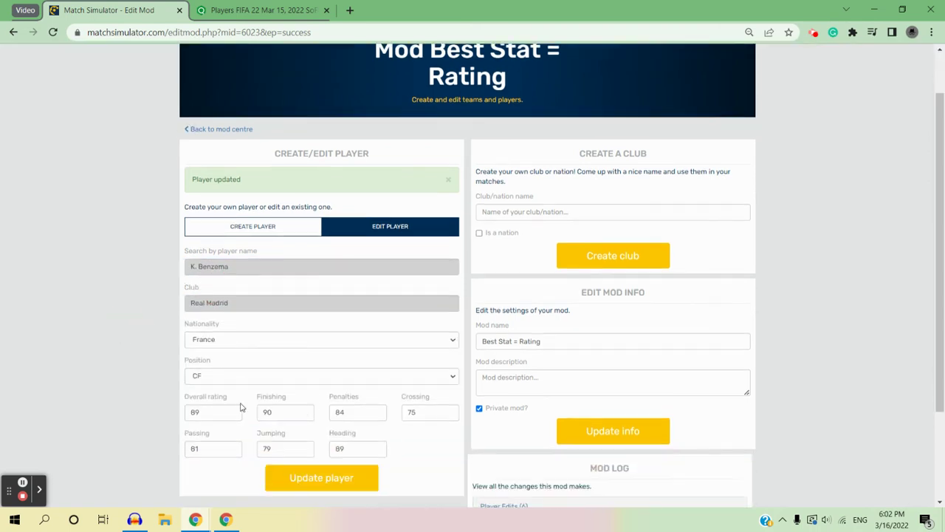
left_click(214, 407)
double_click(214, 407)
type("90")
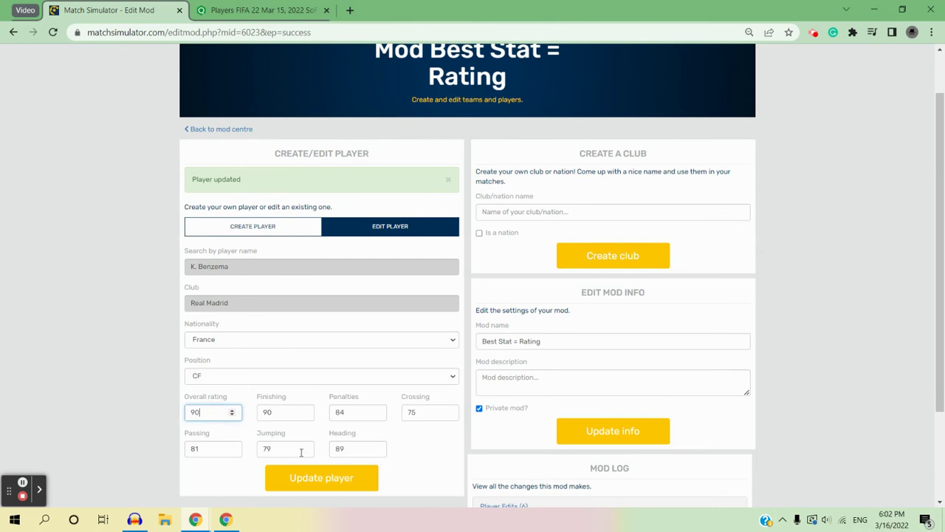
left_click(326, 478)
Load L. Milivojević from a 'mi' search, then clear the search and return to SoFIFA.
left_click(215, 10)
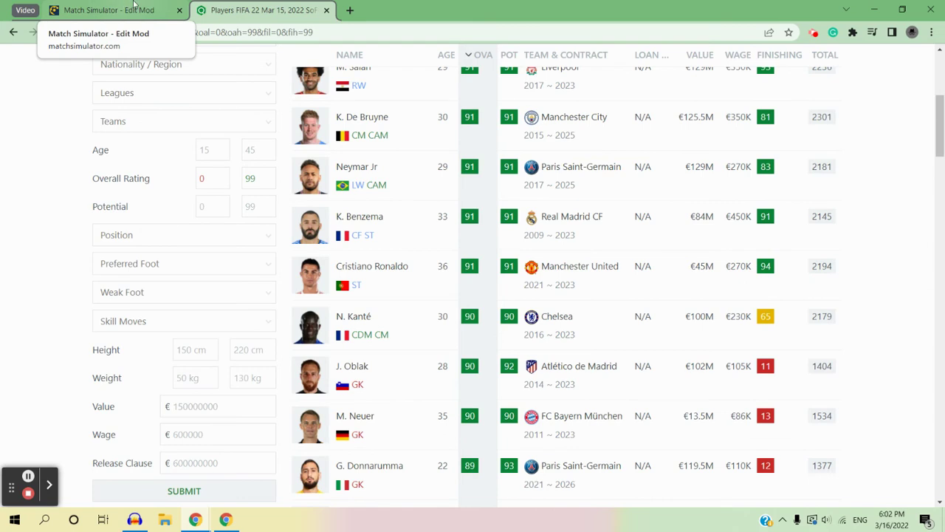
left_click(134, 6)
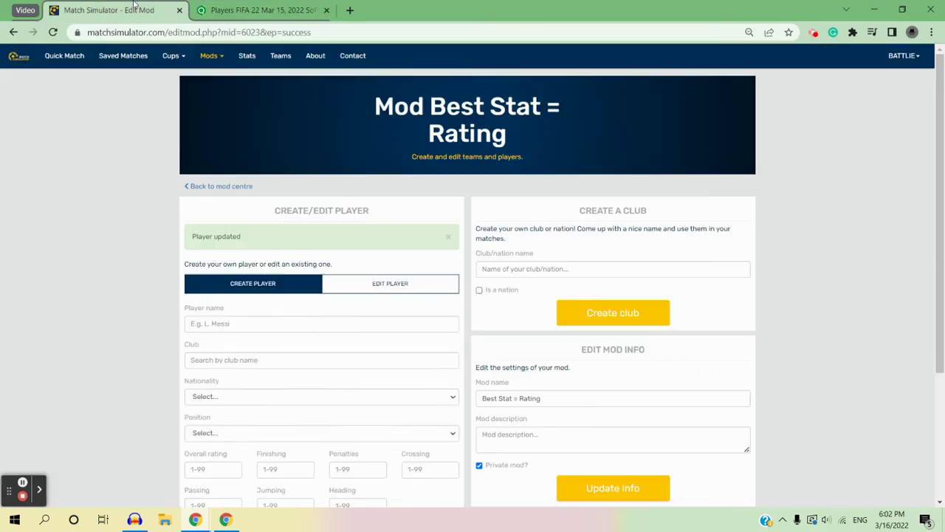
left_click(347, 289)
left_click(340, 324)
type("mili")
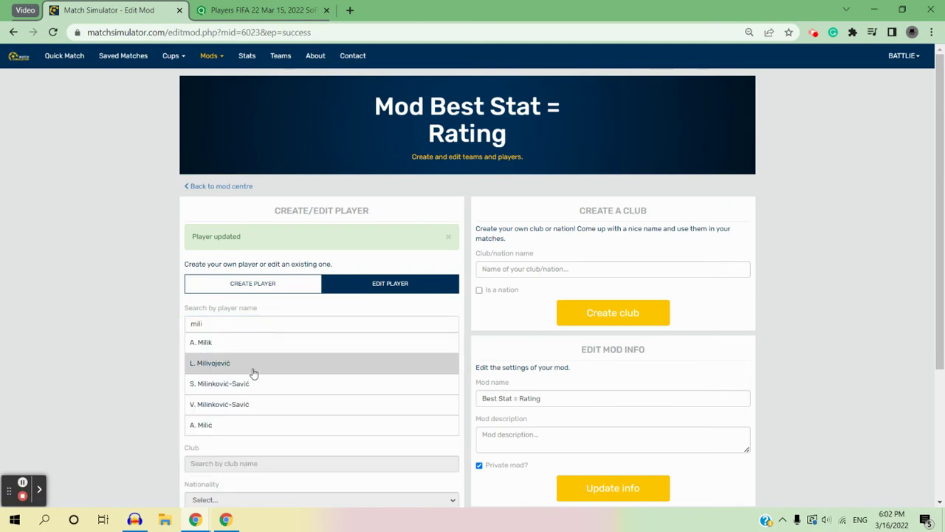
left_click(247, 354)
triple_click(248, 328)
key("BackSpace")
left_click(258, 9)
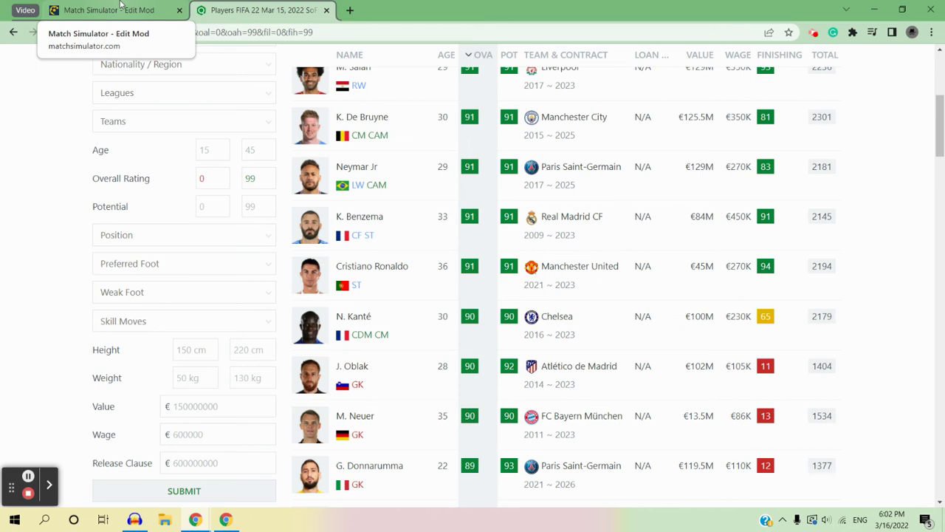
Search 'Ronaldo', load Cristiano Ronaldo and save his overall rating as 95.
left_click(122, 9)
type("Ronaldo")
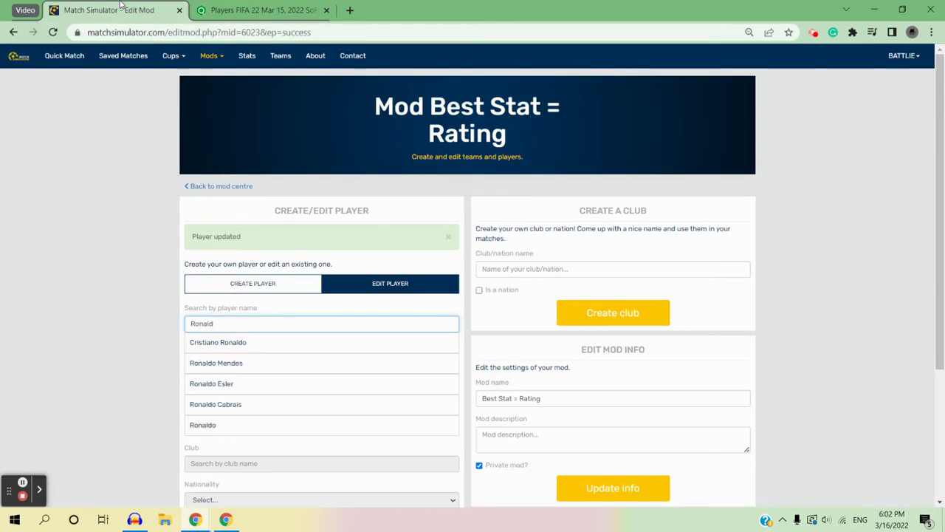
left_click(194, 342)
double_click(201, 468)
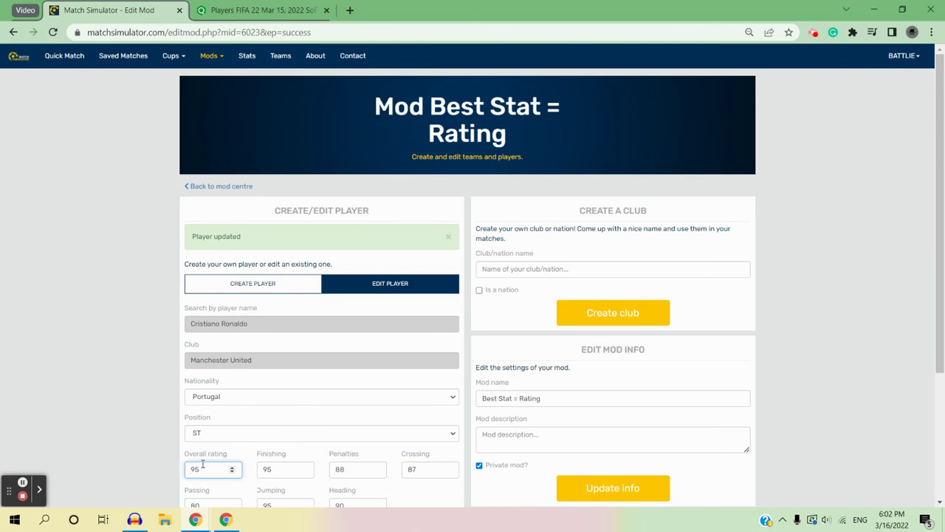
scroll(472, 295, "down", 2)
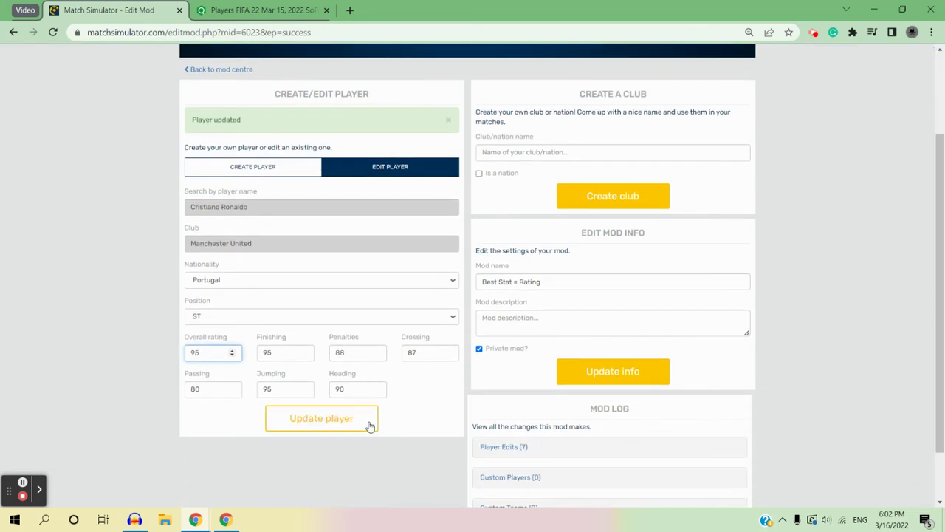
left_click(339, 418)
left_click(310, 9)
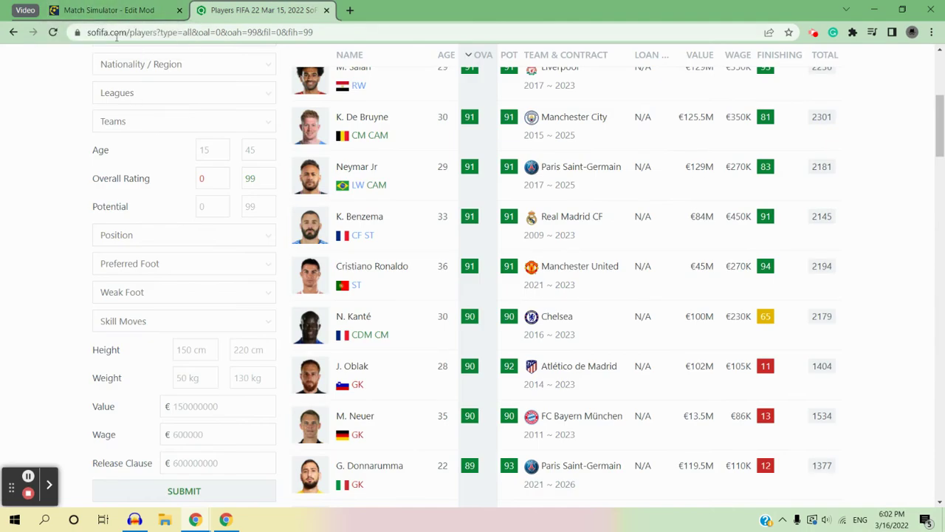
left_click(101, 9)
Search 'Kant', load N. Kanté and save his overall rating as 77.
left_click(390, 284)
left_click(381, 322)
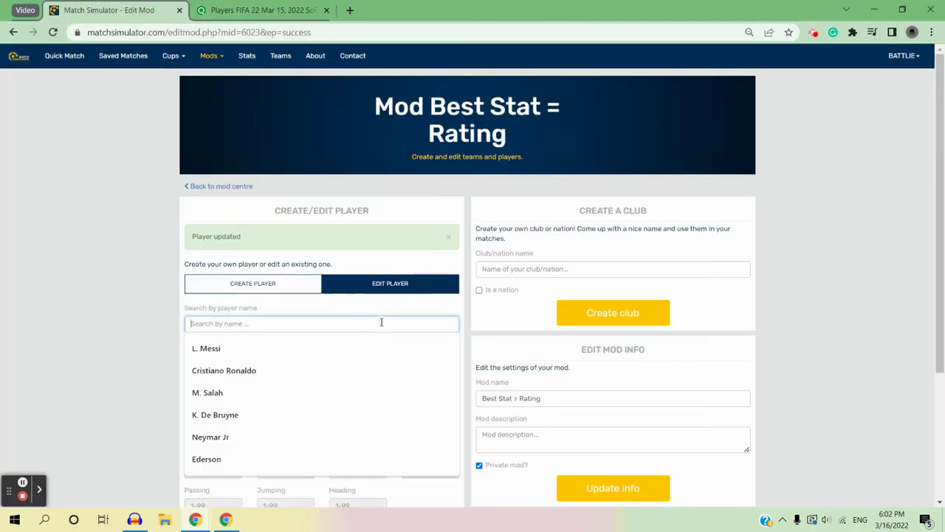
type("Kant")
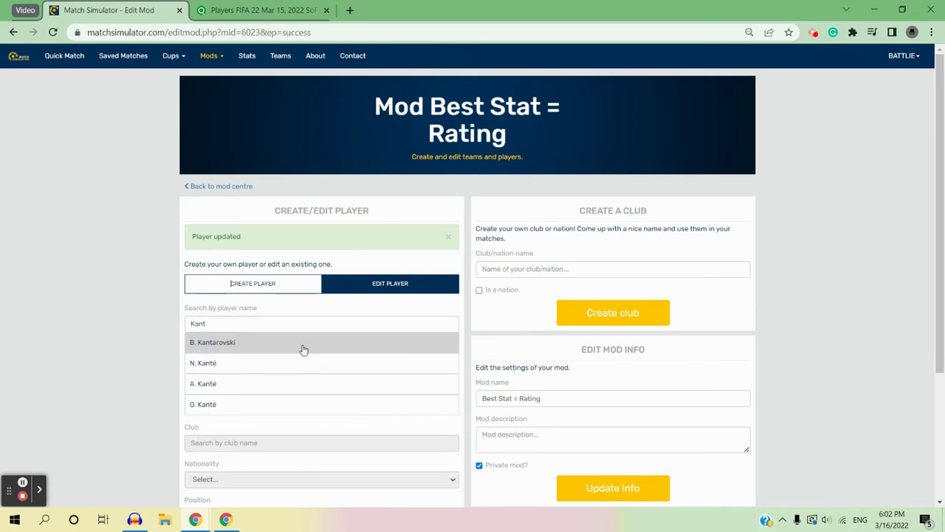
left_click(282, 369)
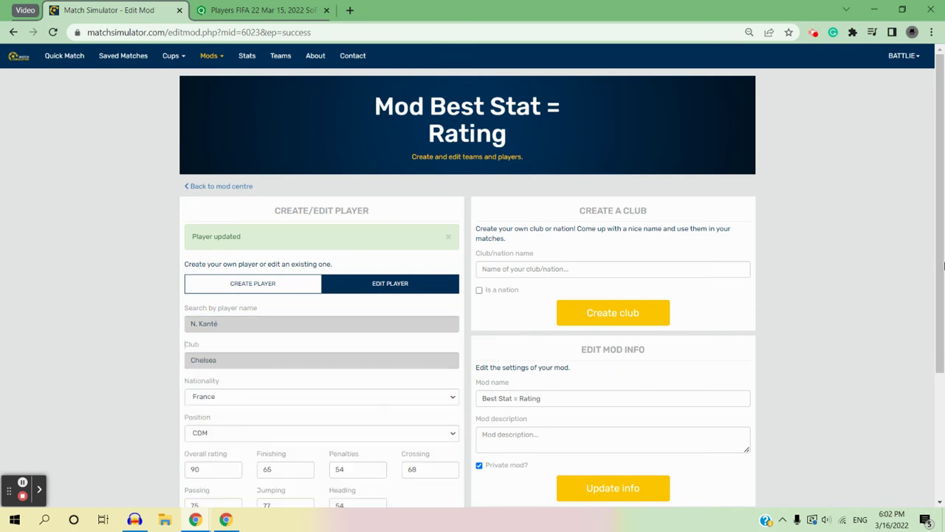
scroll(851, 303, "down", 1)
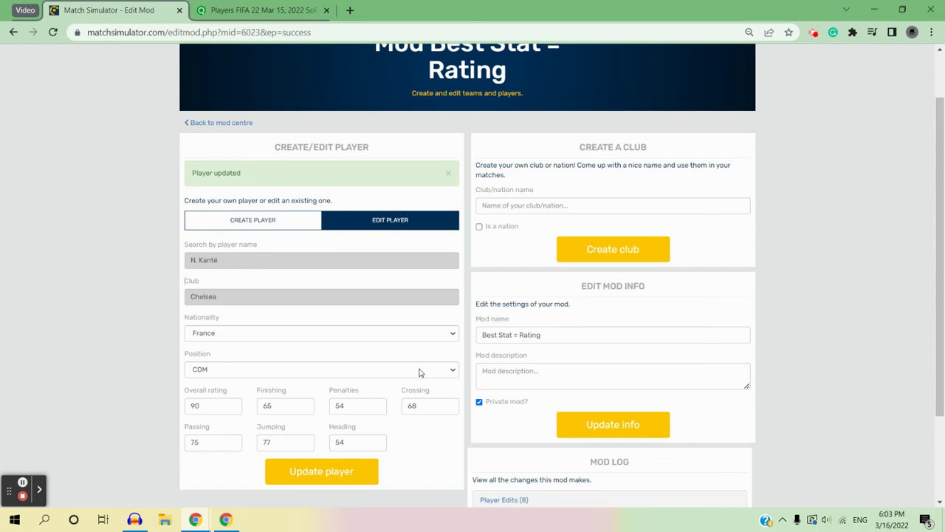
right_click(217, 403)
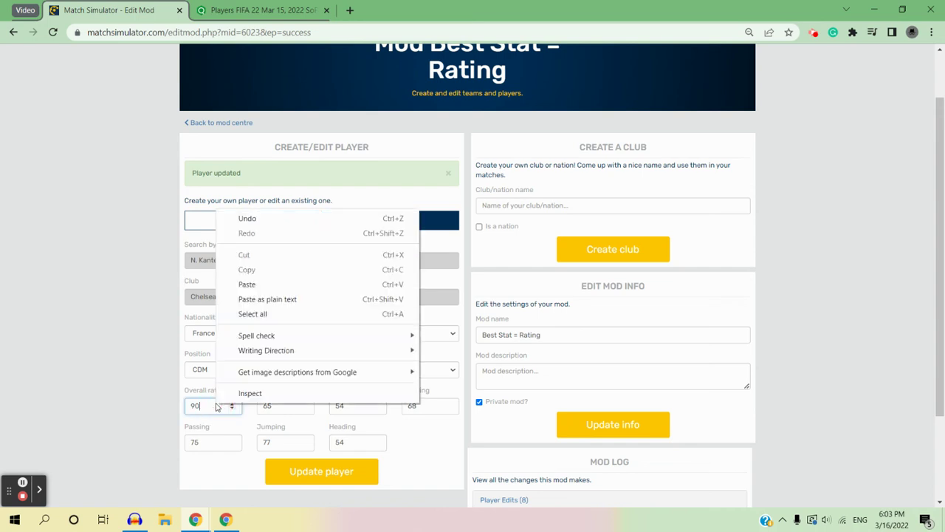
key("Escape")
type("77")
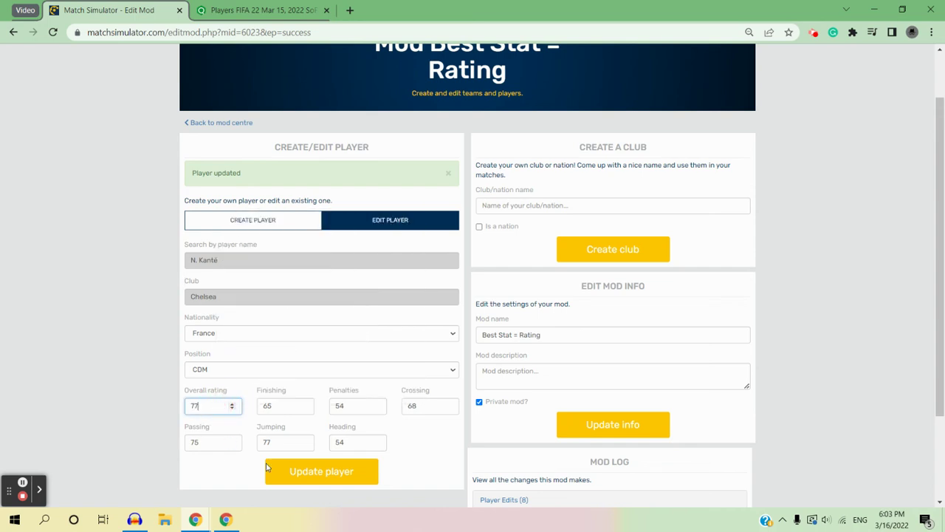
left_click(311, 469)
left_click(309, 470)
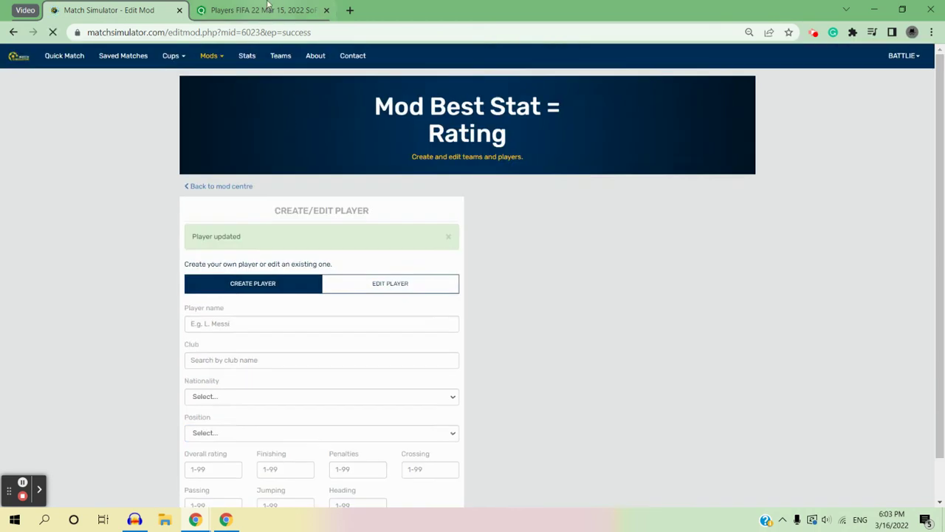
left_click(262, 10)
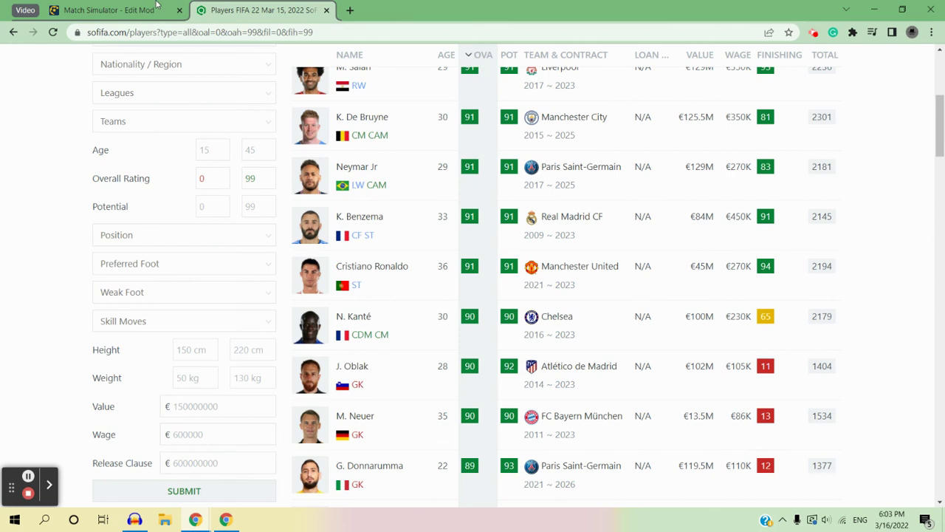
left_click(135, 7)
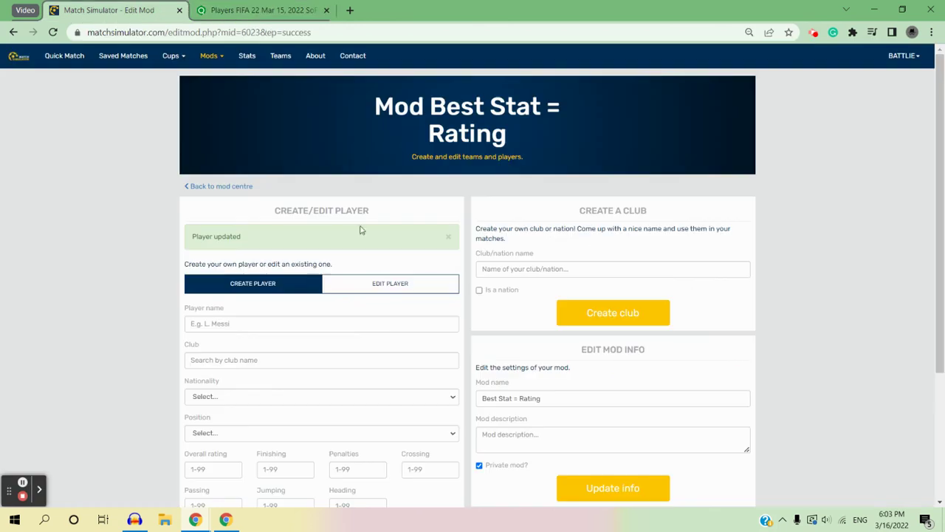
Set J. Oblak's overall rating to 78 in Edit Player and save it.
left_click(365, 288)
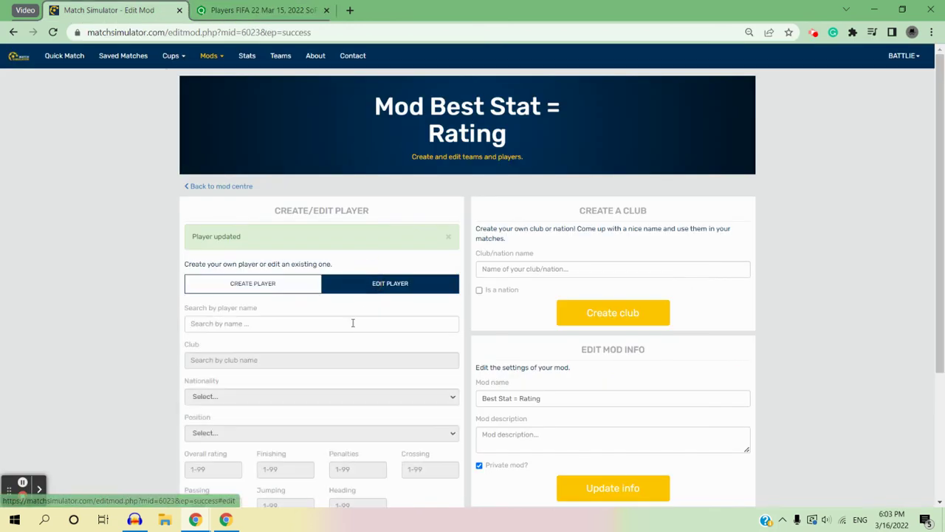
left_click(353, 323)
type("b")
type("blak")
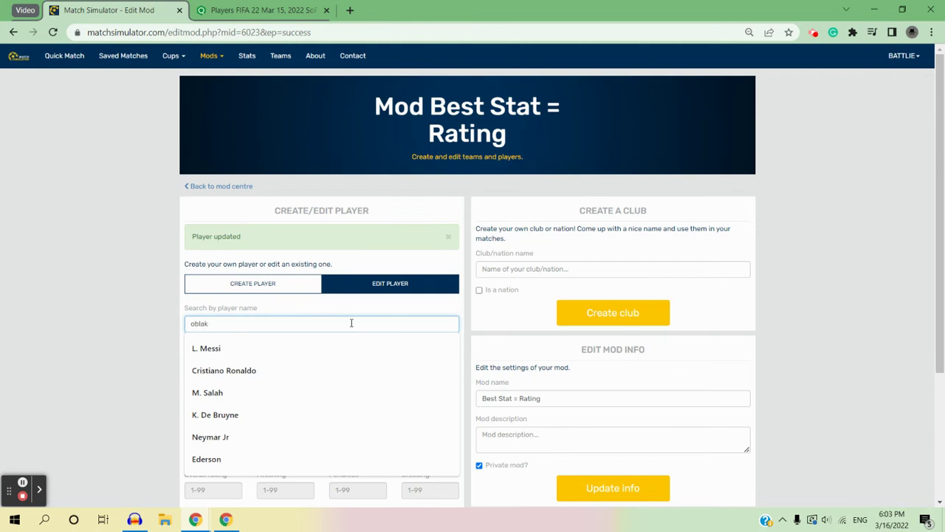
left_click(224, 337)
scroll(731, 376, "down", 1)
double_click(200, 389)
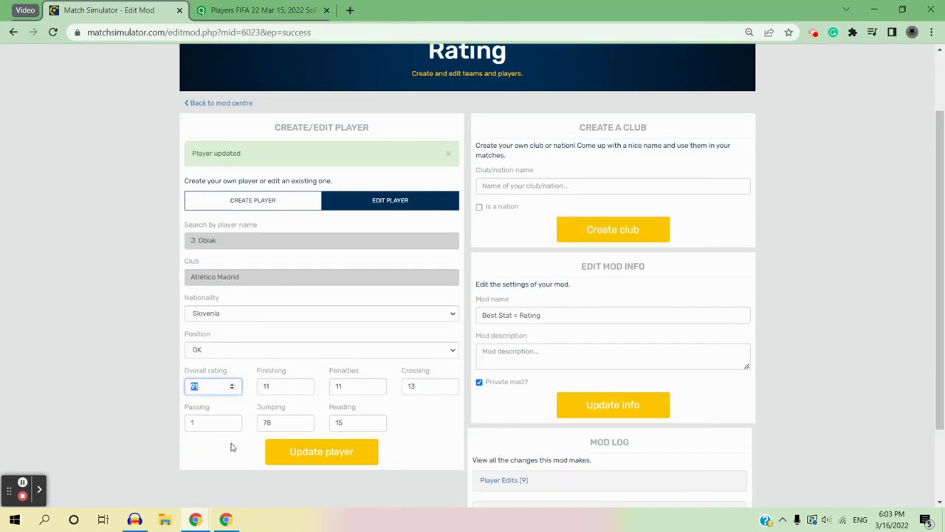
type("78")
left_click(302, 452)
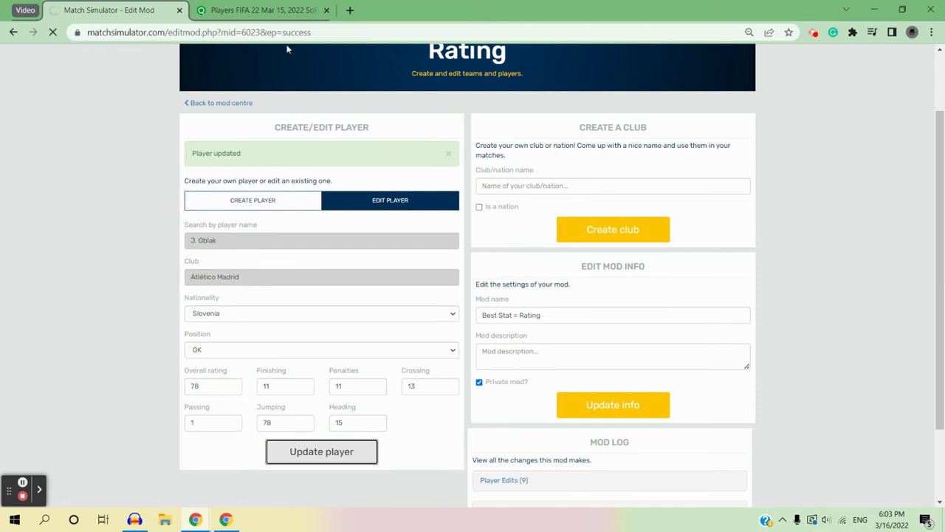
Change M. Neuer's overall rating from 90 to 77 after checking his SoFIFA stats.
left_click(246, 8)
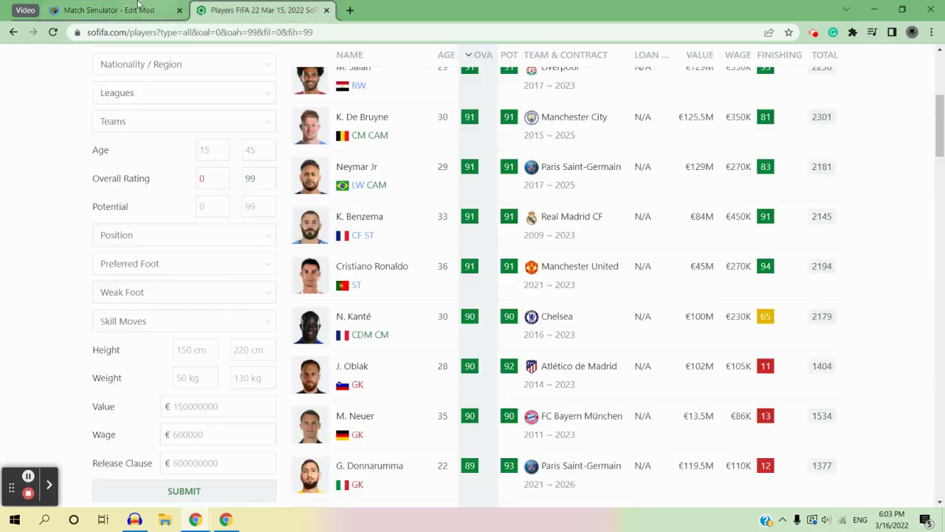
left_click(98, 6)
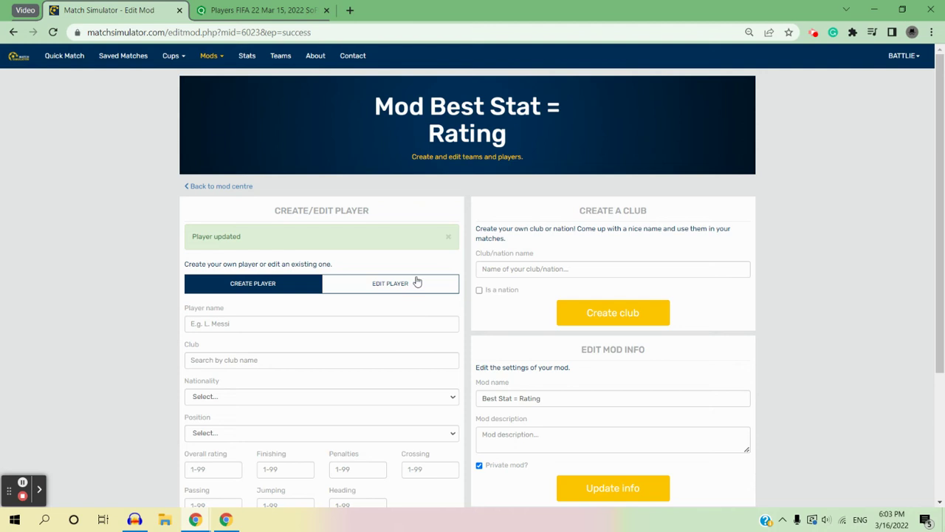
left_click(415, 283)
left_click(379, 321)
type("neuer")
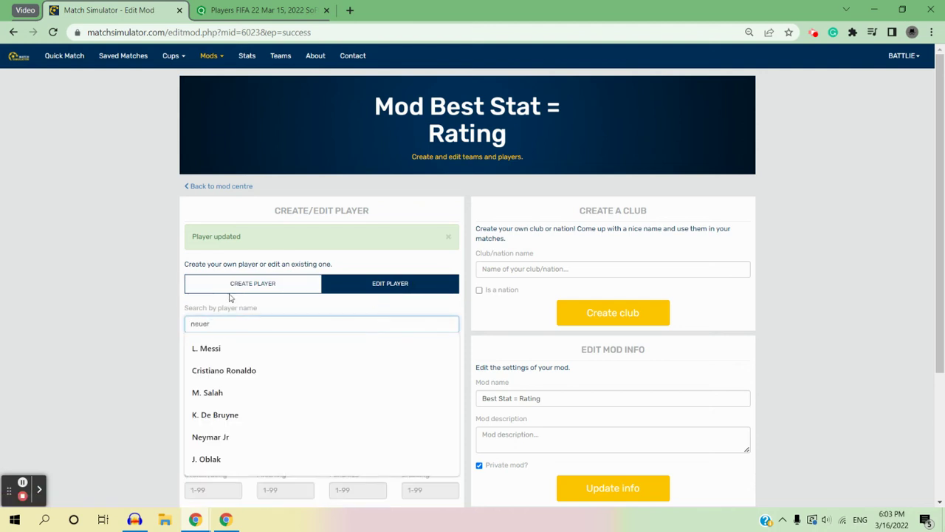
left_click(242, 340)
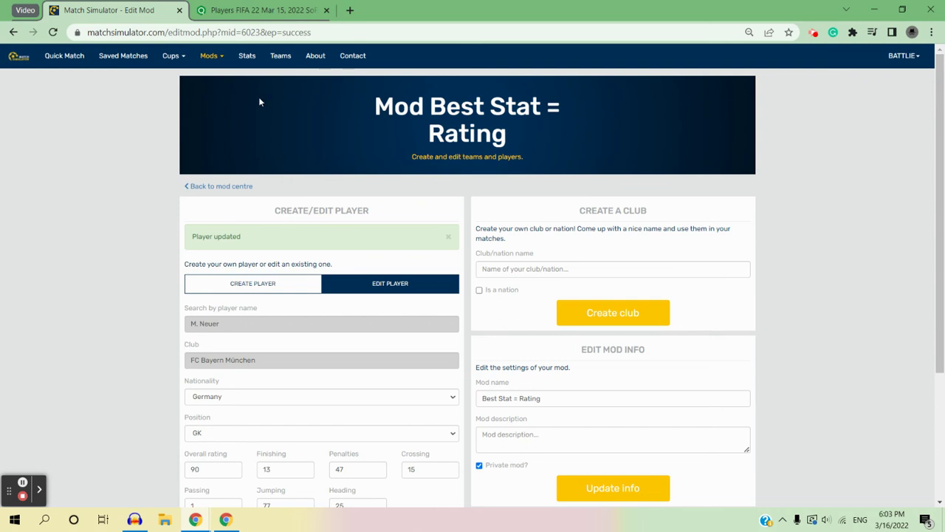
left_click(268, 8)
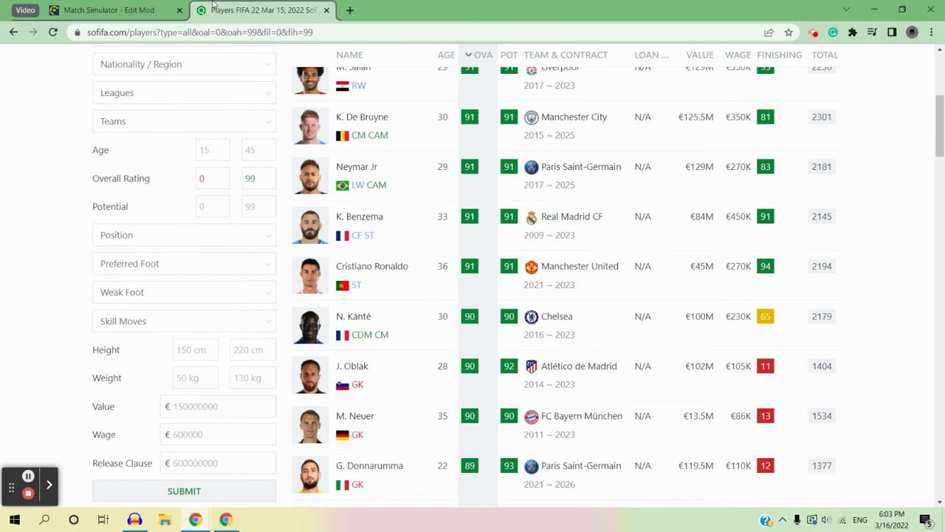
left_click(109, 5)
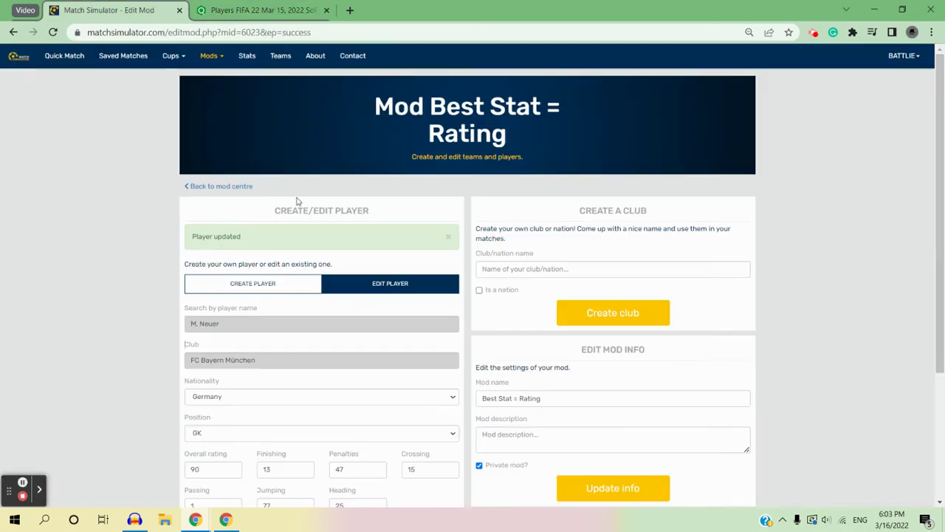
double_click(211, 469)
type("77")
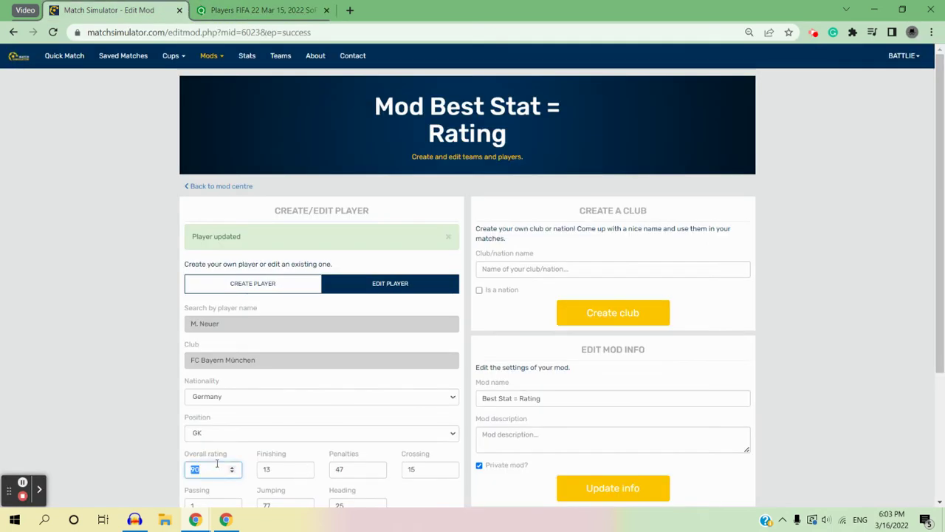
scroll(944, 236, "down", 3)
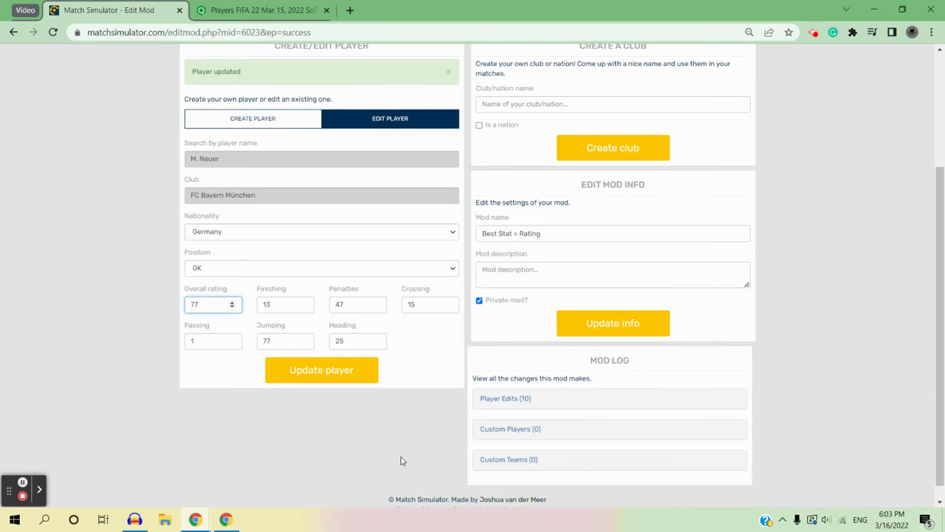
left_click(327, 380)
Change G. Donnarumma's overall rating from 89 to 72 and save it.
left_click(301, 5)
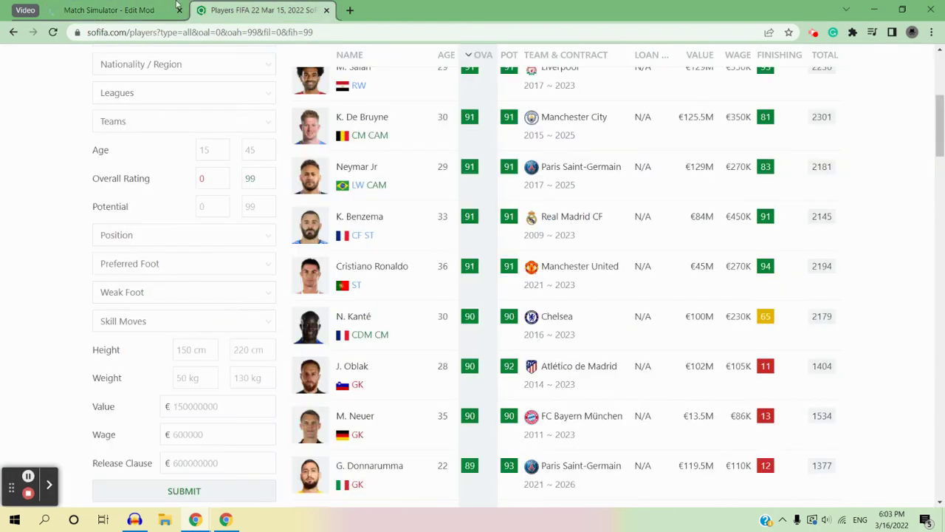
left_click(111, 9)
left_click(425, 292)
left_click(350, 322)
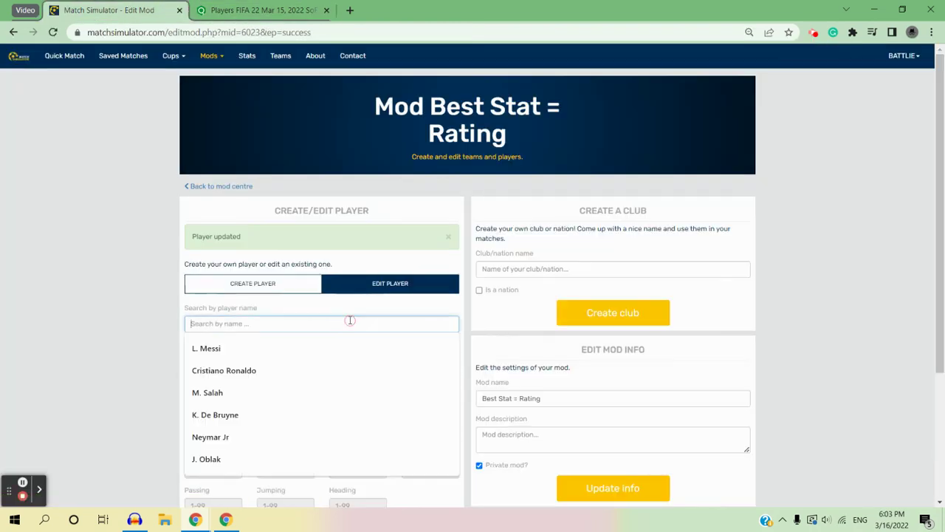
type("donnar")
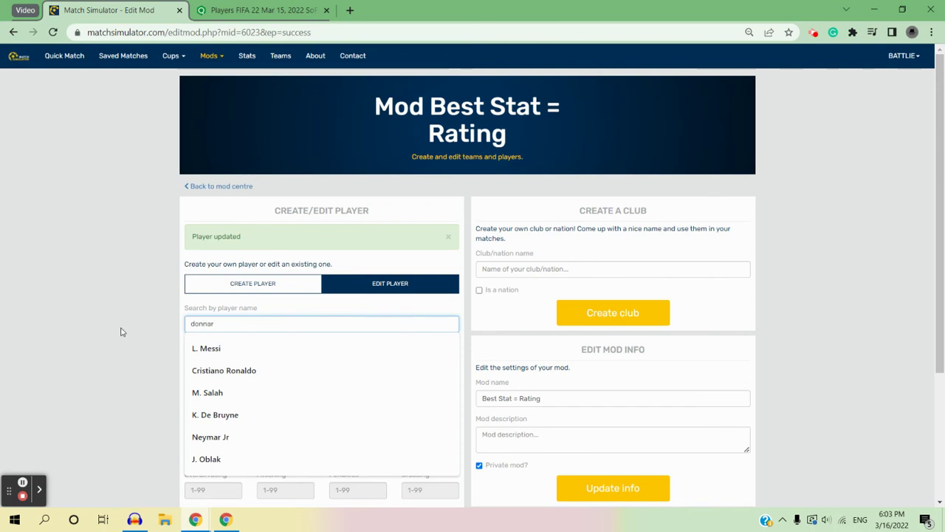
left_click(264, 354)
left_click(218, 475)
left_click_drag(939, 153, 938, 264)
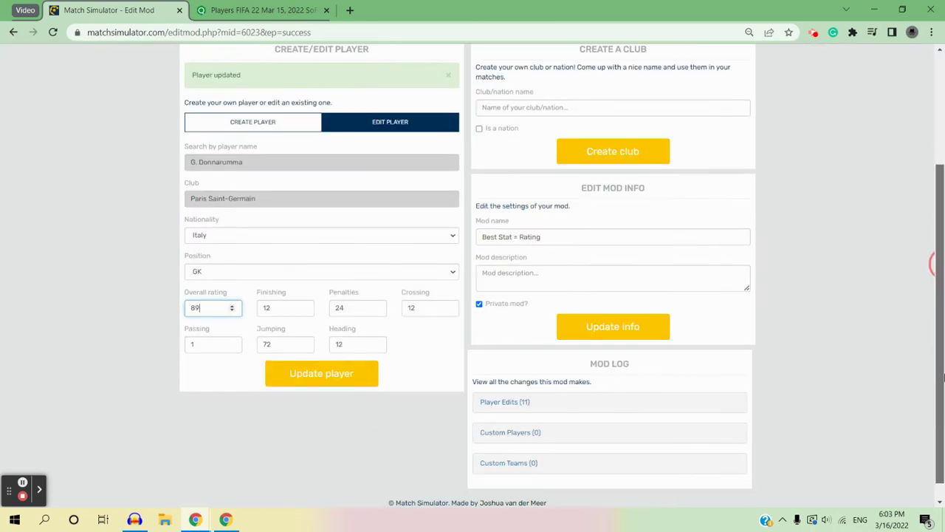
double_click(204, 310)
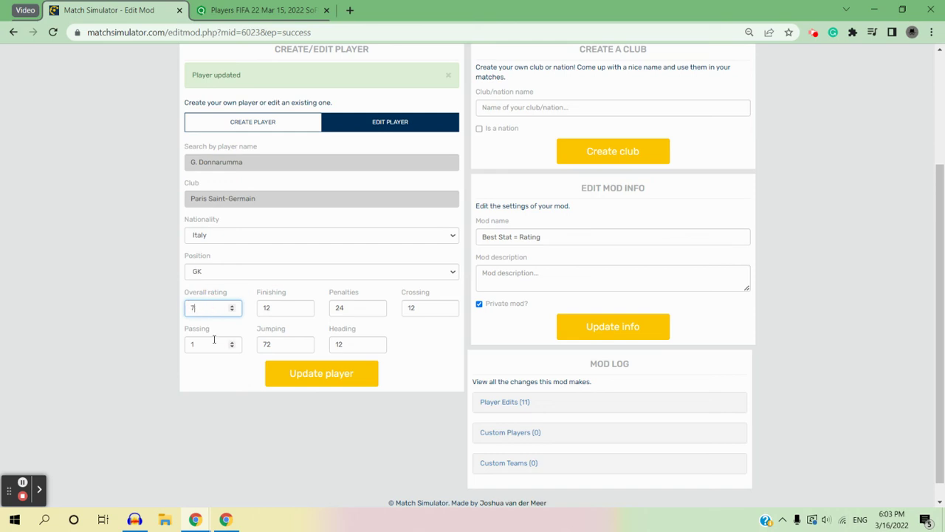
type("72")
left_click(302, 375)
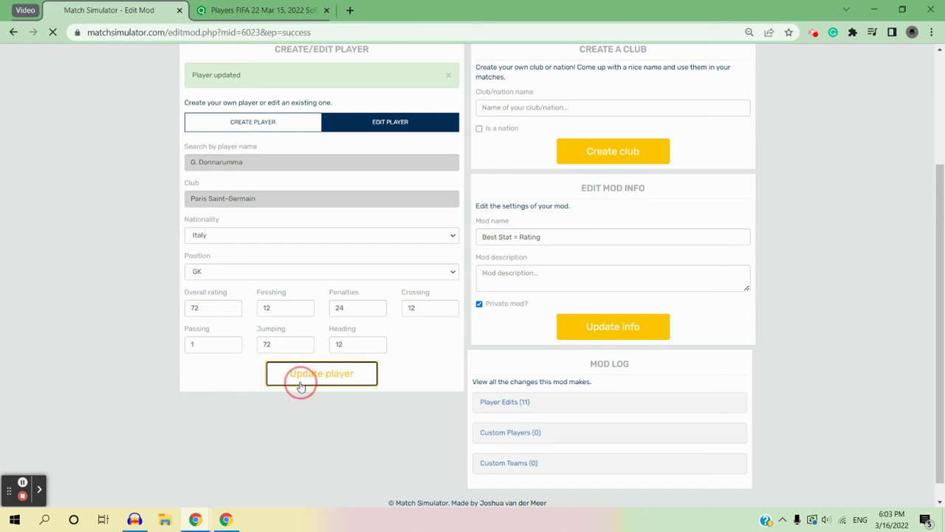
Set Alisson's overall rating to 52 after checking his SoFIFA stats.
left_click(262, 11)
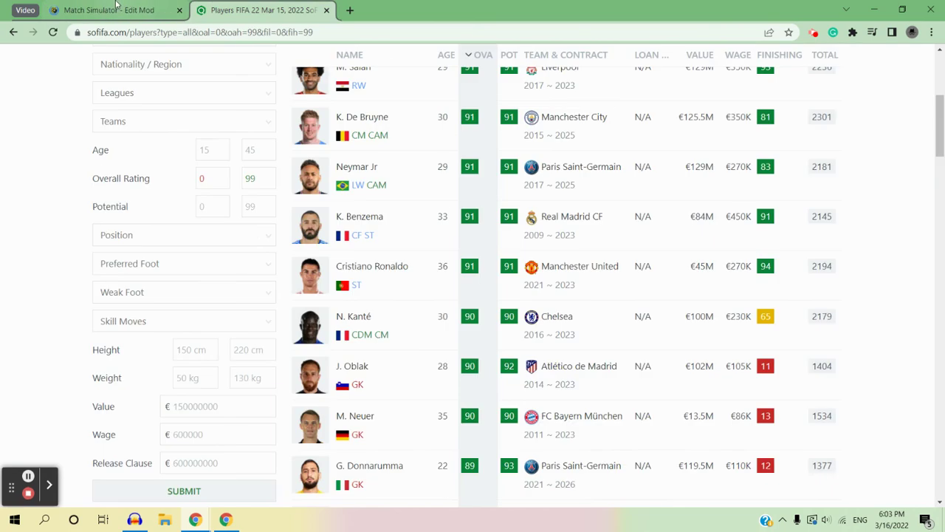
left_click_drag(938, 123, 940, 158)
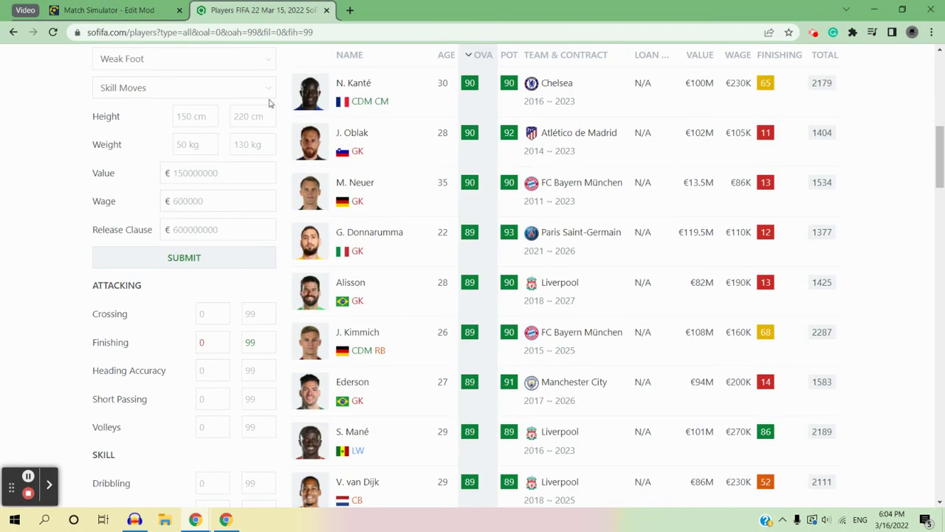
left_click(144, 6)
left_click(413, 285)
left_click(374, 323)
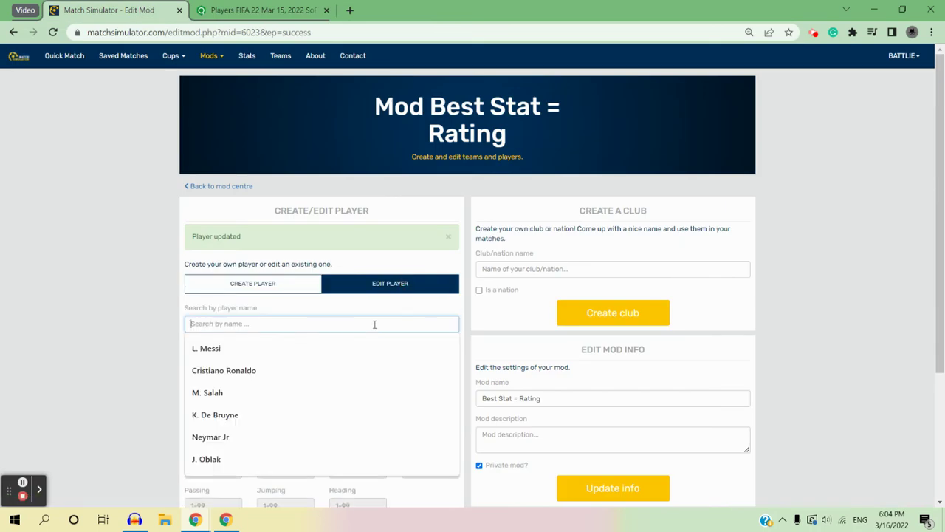
type("alisson")
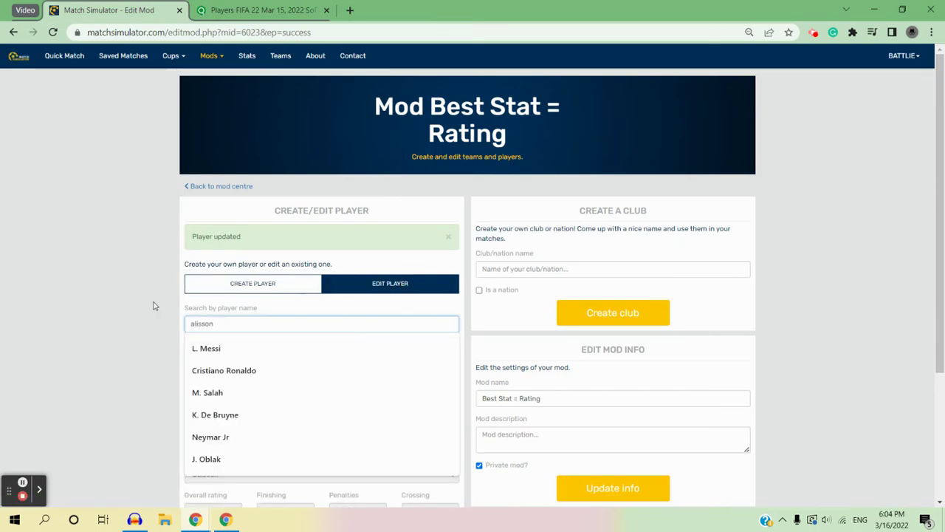
left_click(223, 344)
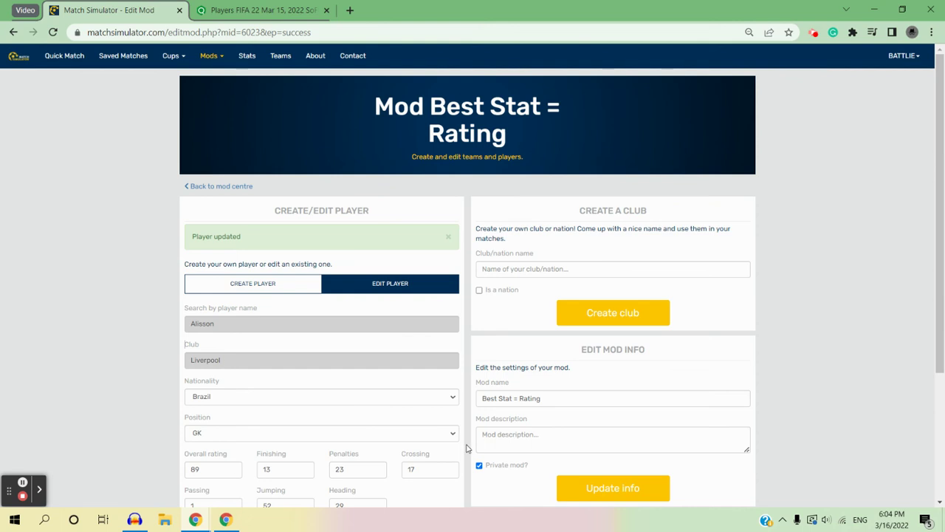
scroll(467, 448, "down", 2)
left_click(204, 361)
left_click(205, 361)
left_click(211, 363)
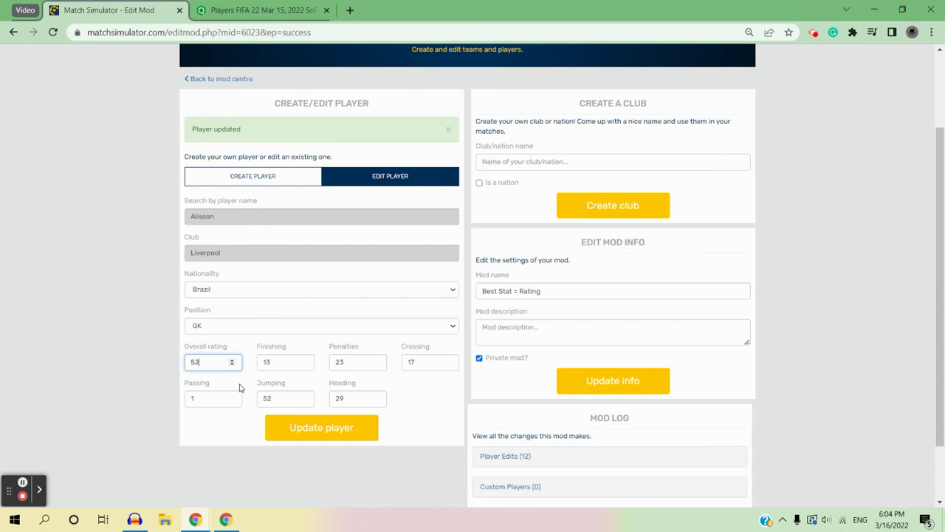
left_click(320, 439)
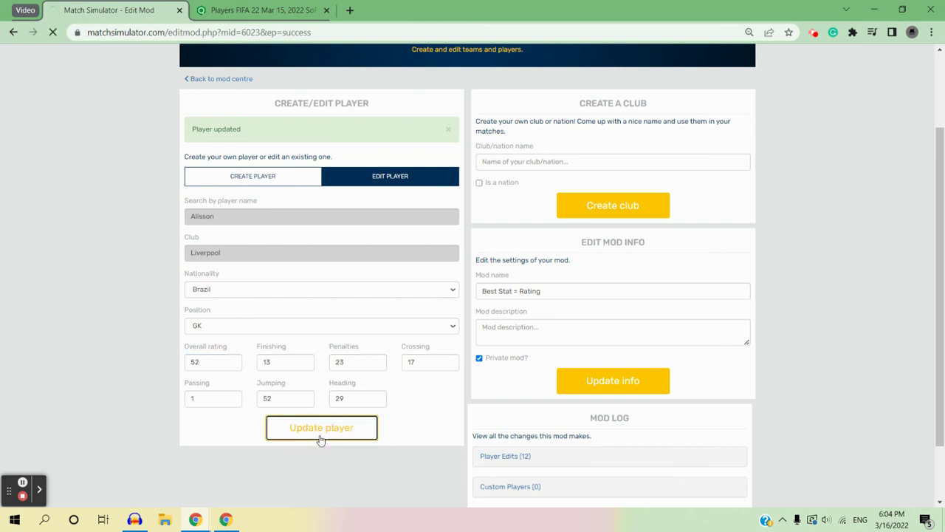
Change J. Kimmich's overall rating from 89 to 91, matching his Crossing.
left_click(295, 10)
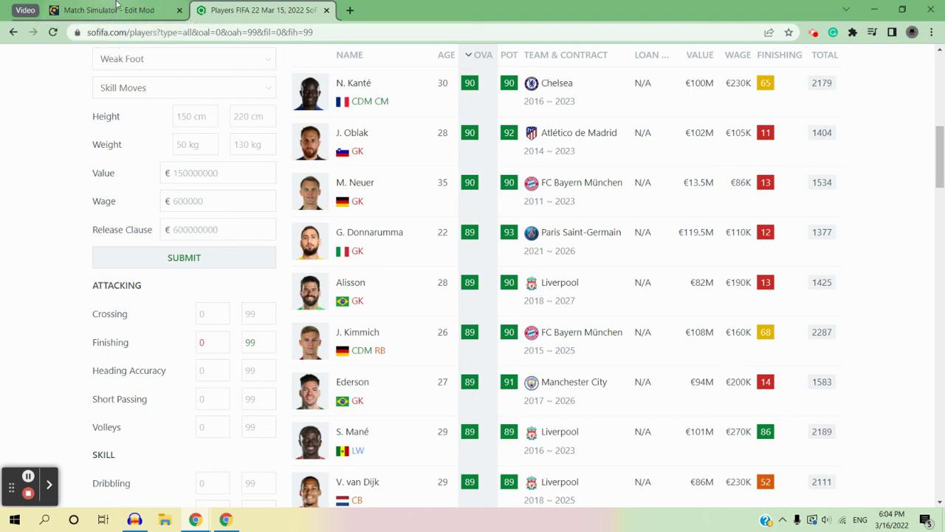
left_click(117, 9)
left_click(380, 283)
left_click(377, 325)
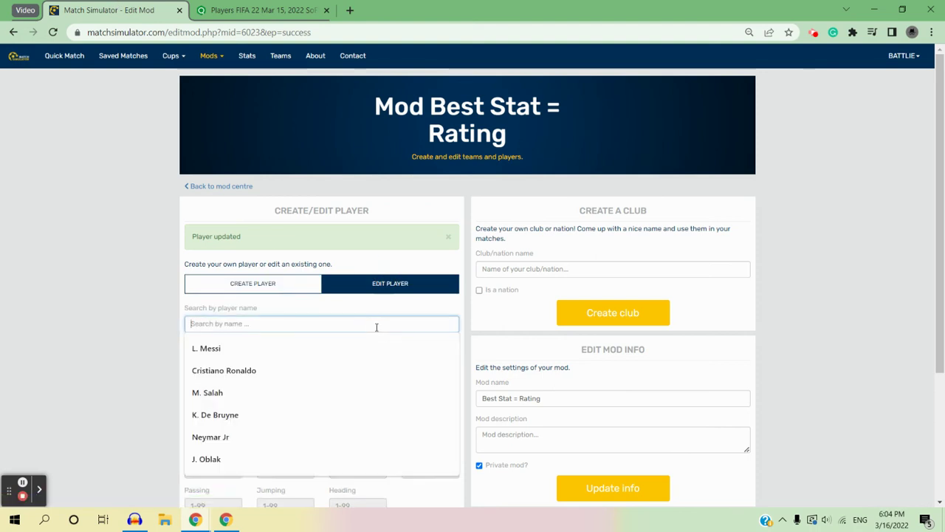
type("kimmic")
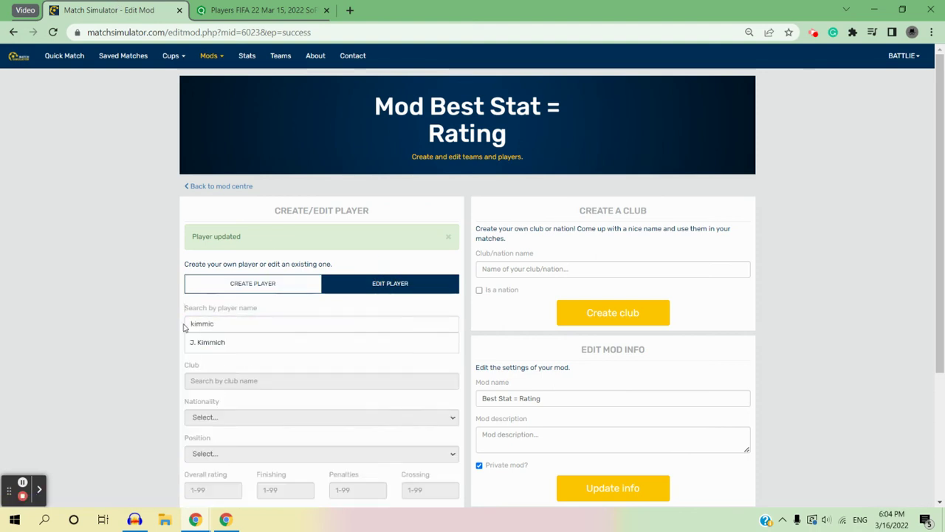
left_click(215, 337)
scroll(932, 278, "down", 2)
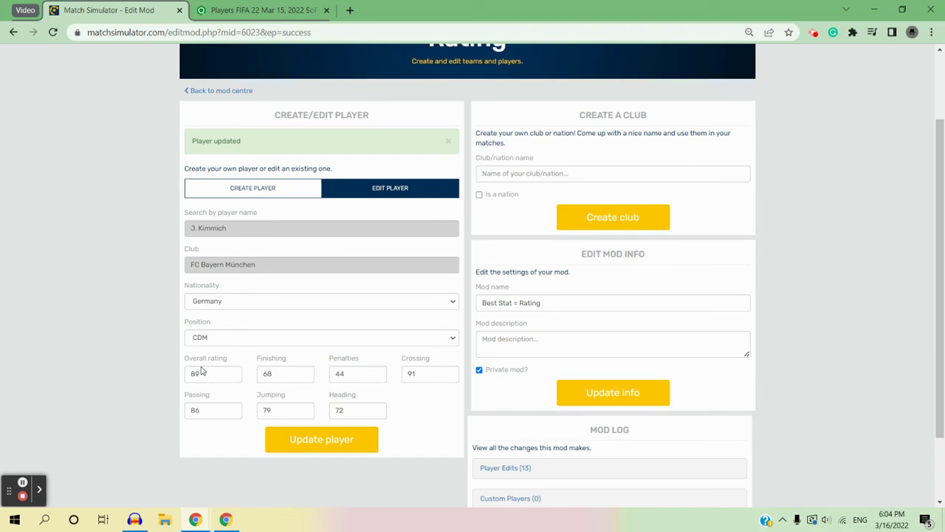
double_click(196, 373)
type("91")
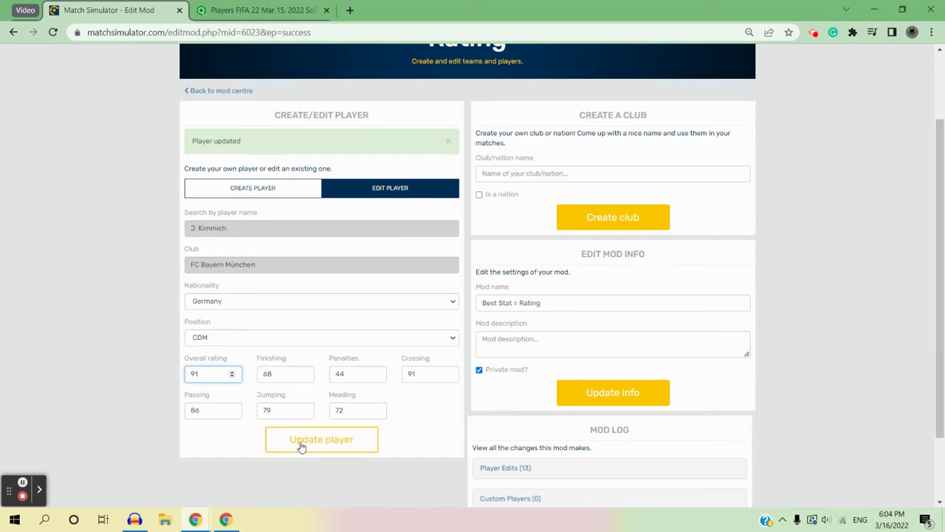
left_click(301, 445)
left_click(263, 10)
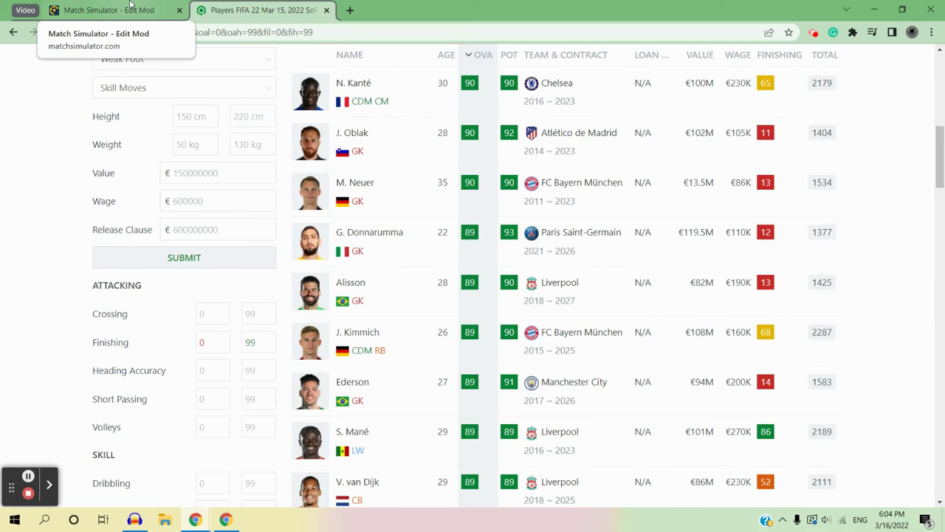
left_click(131, 4)
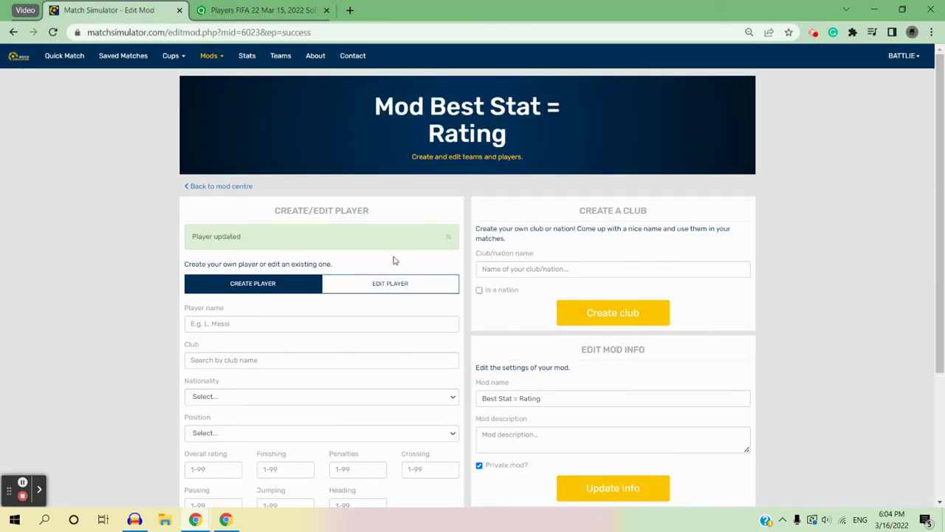
Change Ederson's overall rating from 89 and save the update.
left_click(374, 294)
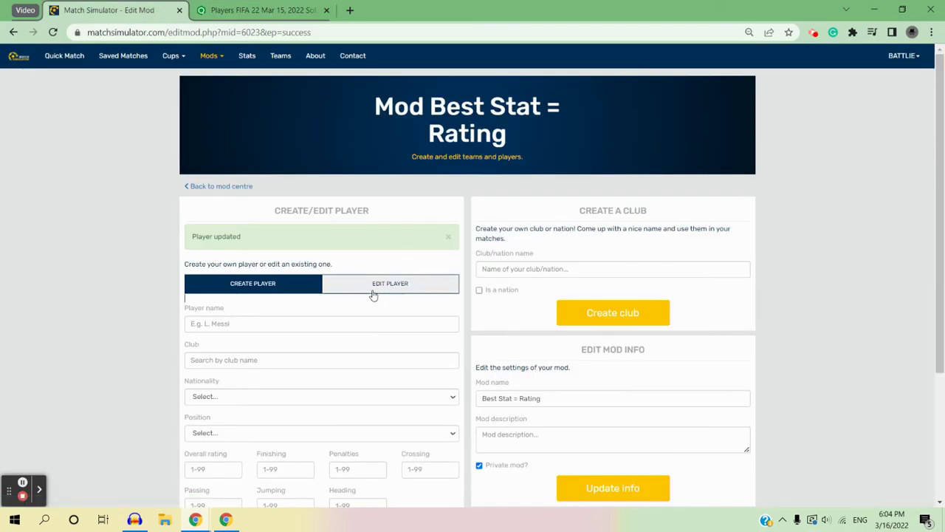
left_click(348, 325)
type("eders")
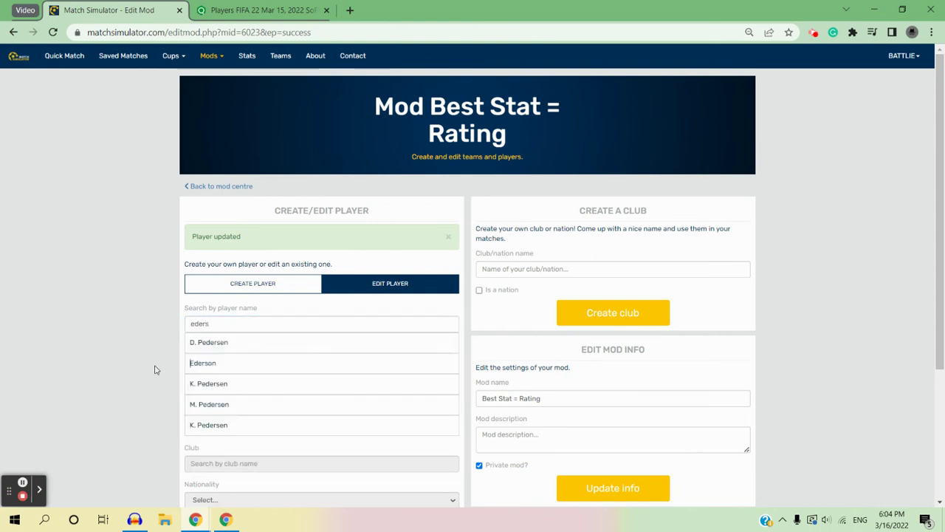
left_click(236, 364)
scroll(938, 344, "down", 1)
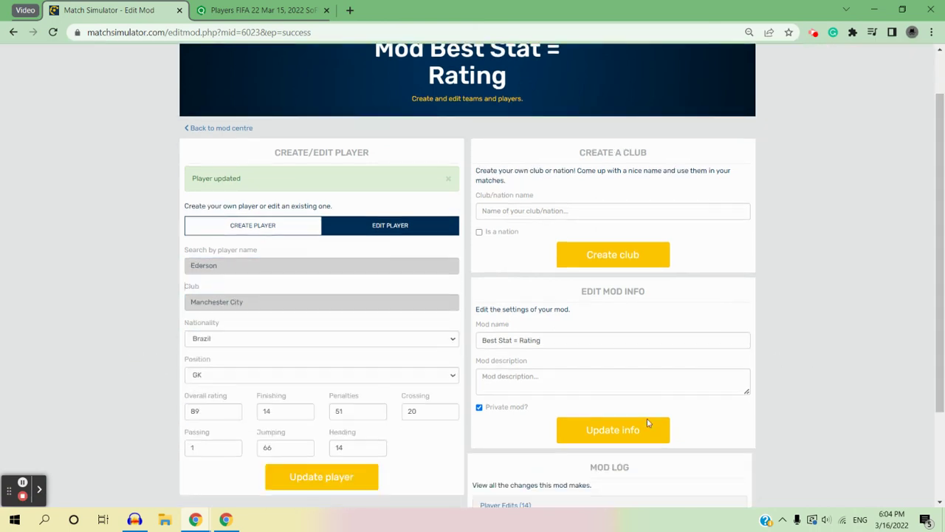
double_click(208, 416)
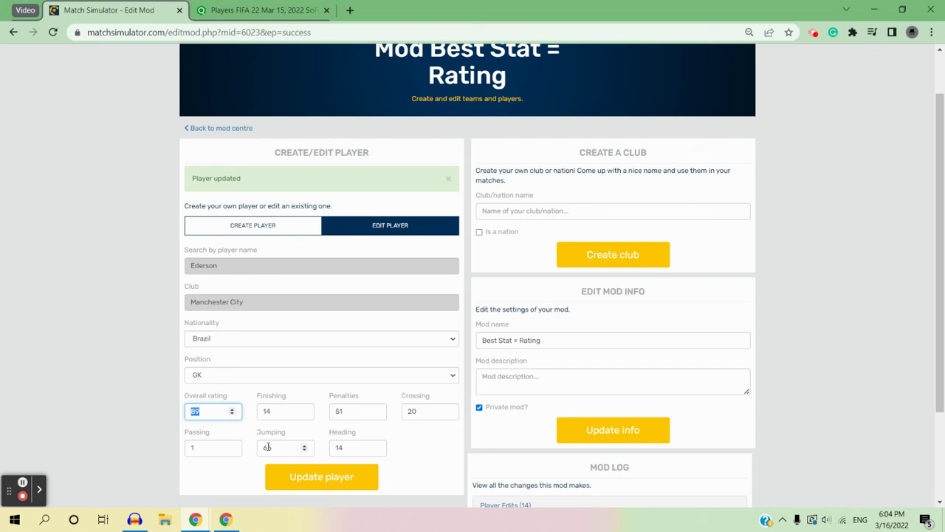
type("66")
left_click(295, 488)
Search 'S. Man' in Edit Player and load S. Mané into the form.
left_click(243, 7)
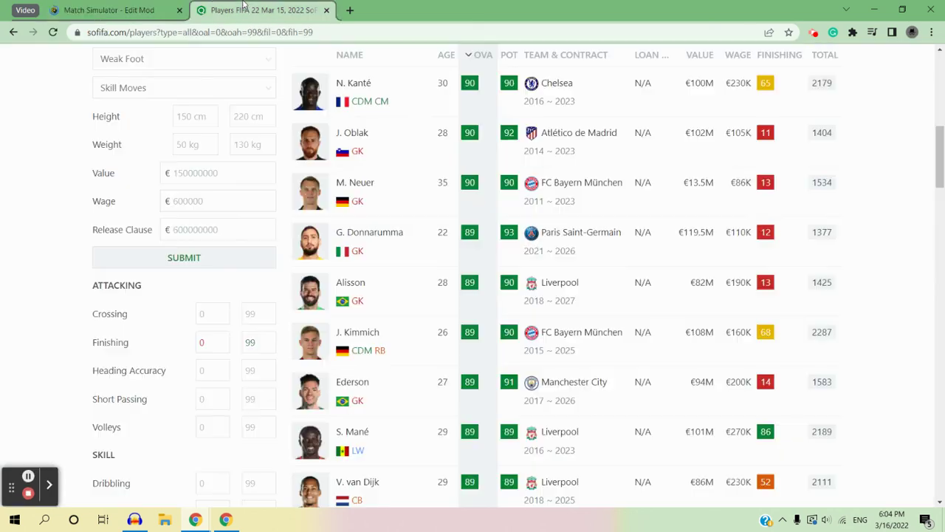
left_click(99, 4)
left_click(419, 285)
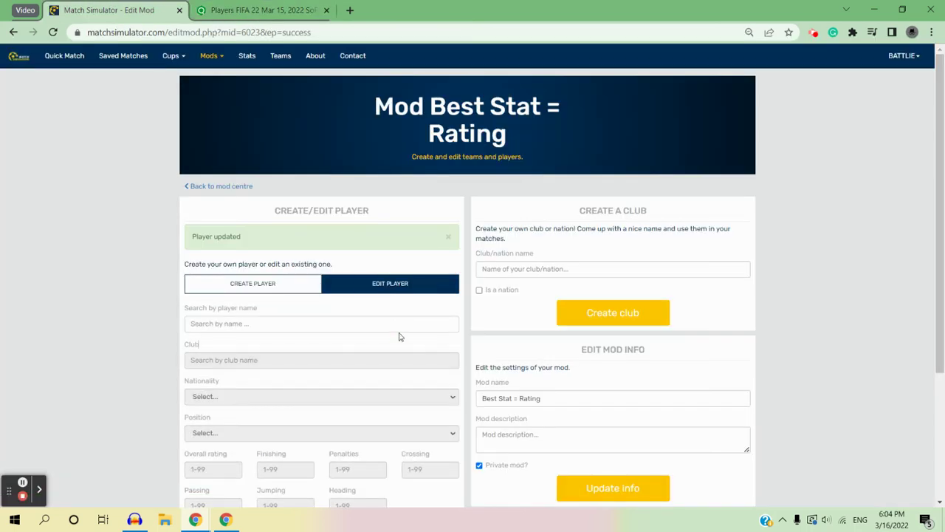
left_click(386, 323)
type("man")
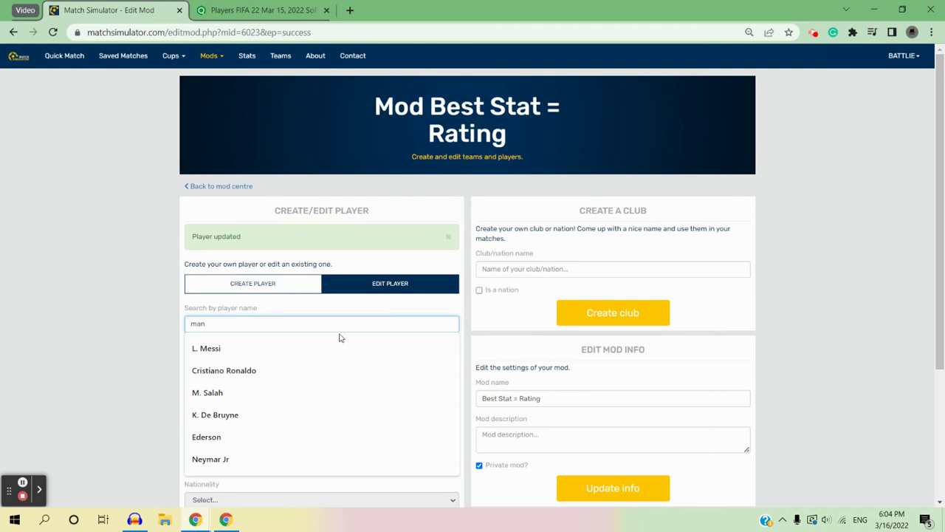
double_click(232, 326)
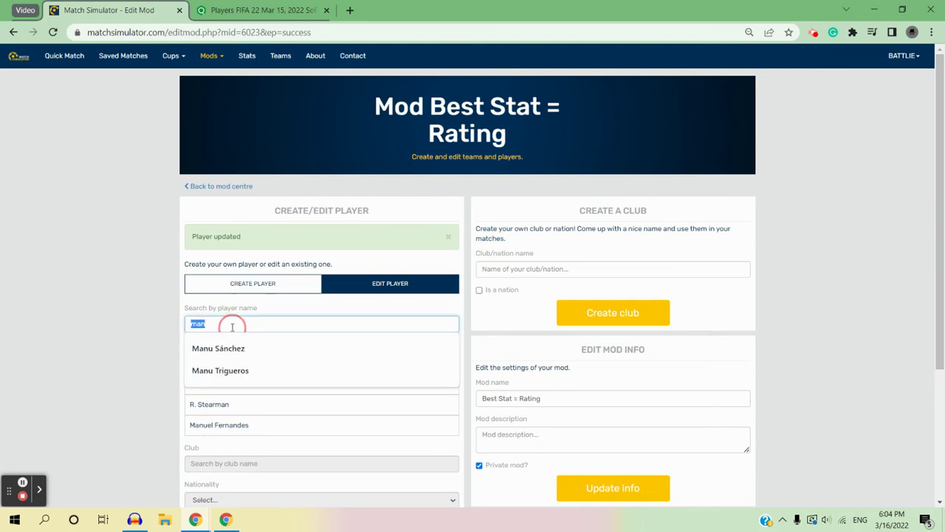
type("S. Man")
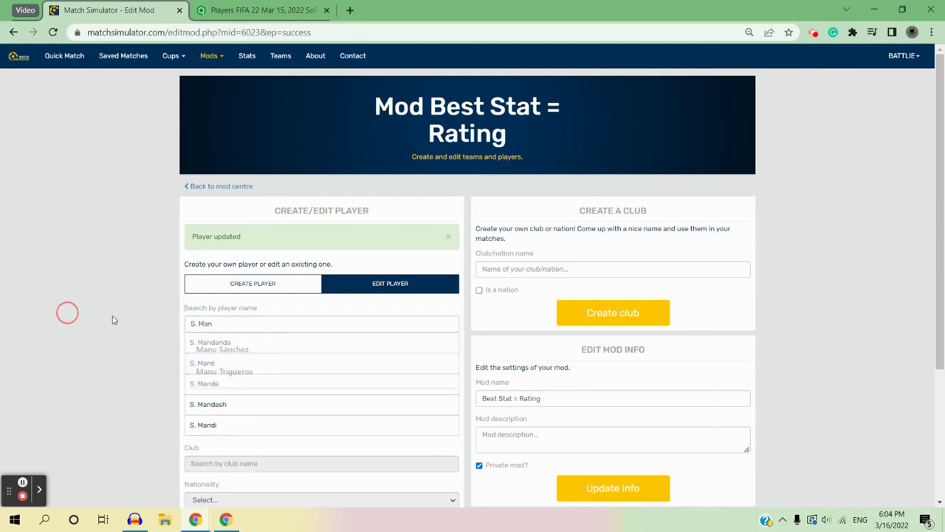
left_click(232, 360)
double_click(232, 360)
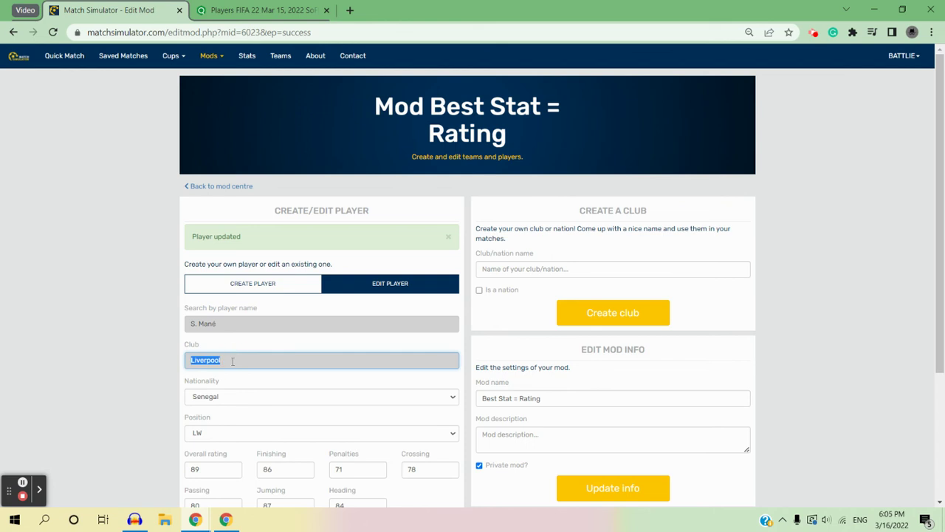
Change Mané's overall rating from 89 to 87 and save it.
scroll(381, 481, "down", 1)
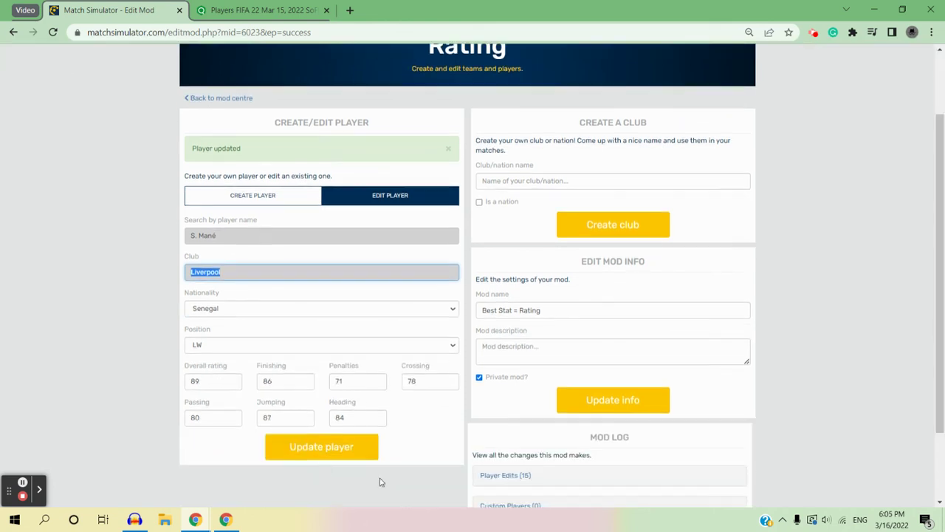
left_click(219, 382)
double_click(222, 384)
type("8")
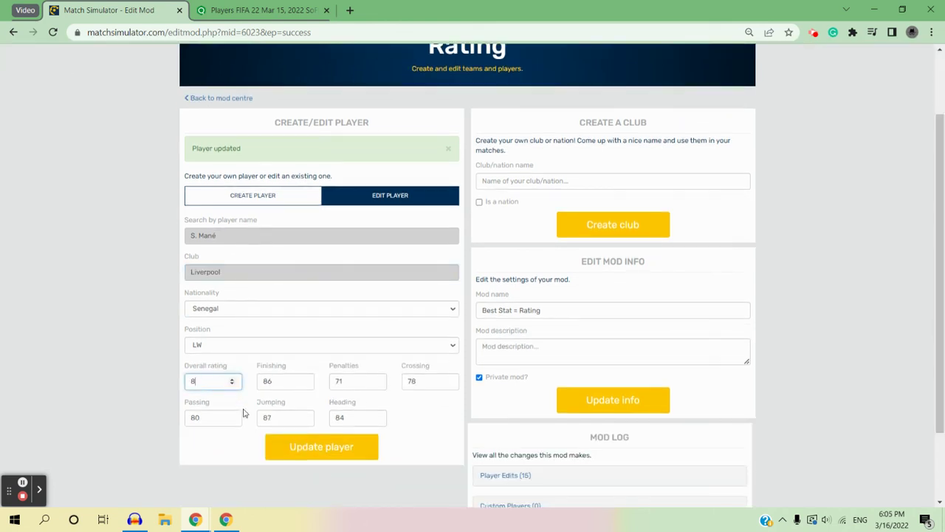
type("7")
left_click(321, 446)
left_click(262, 8)
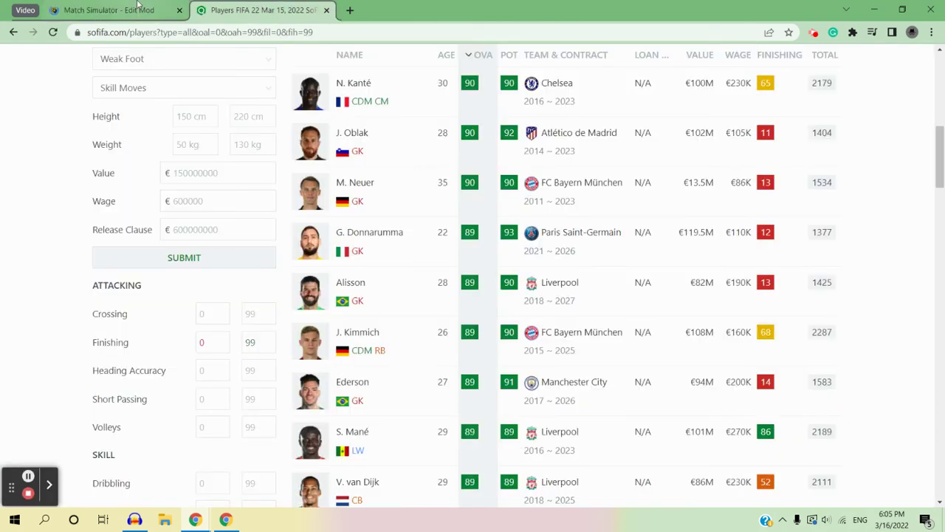
Set V. van Dijk's overall rating to 90 and save it.
left_click(138, 8)
left_click(348, 285)
left_click(355, 326)
type("van dijk")
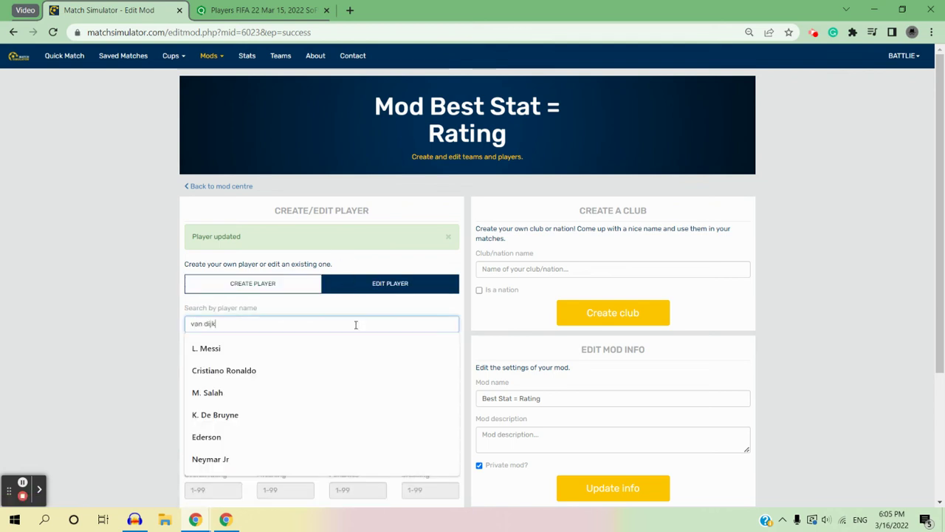
left_click(264, 347)
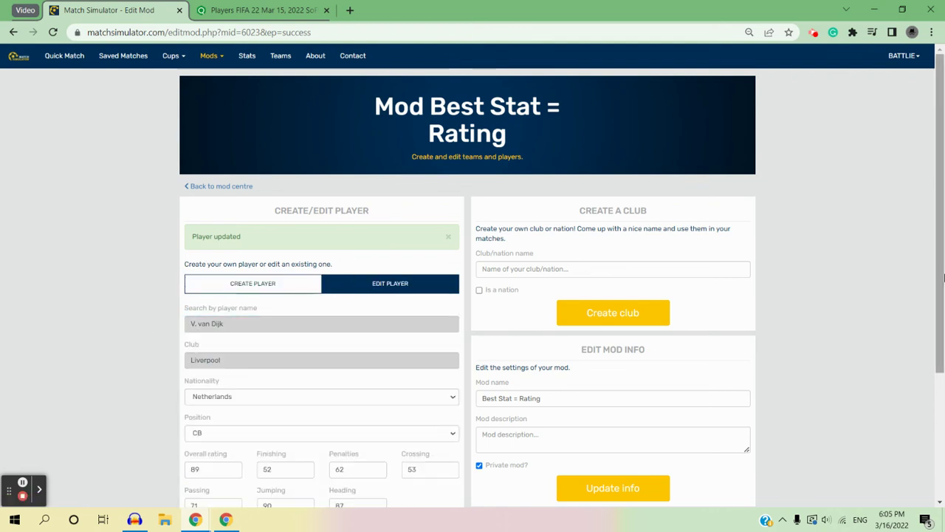
left_click_drag(939, 280, 942, 319)
left_click(201, 420)
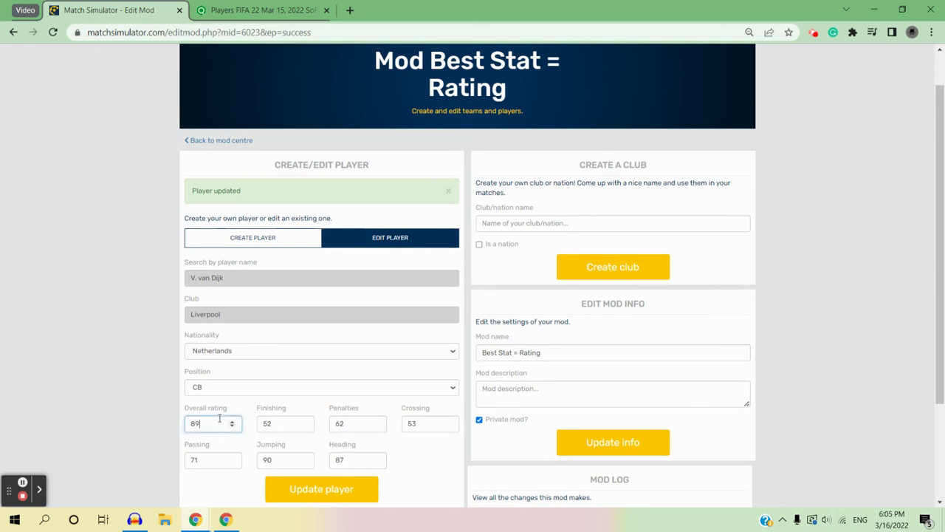
type("90")
left_click(307, 499)
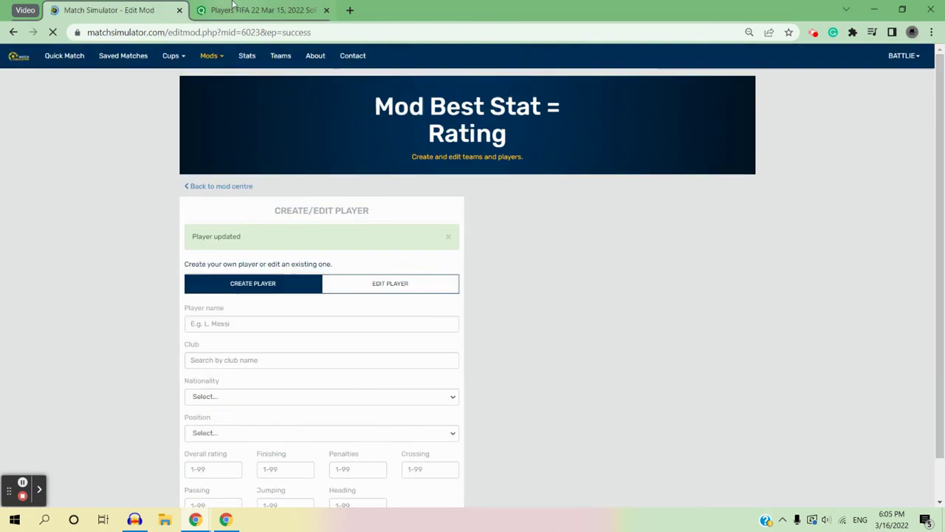
Set H. Kane's overall rating to 94, matching his Finishing, and save.
left_click(233, 7)
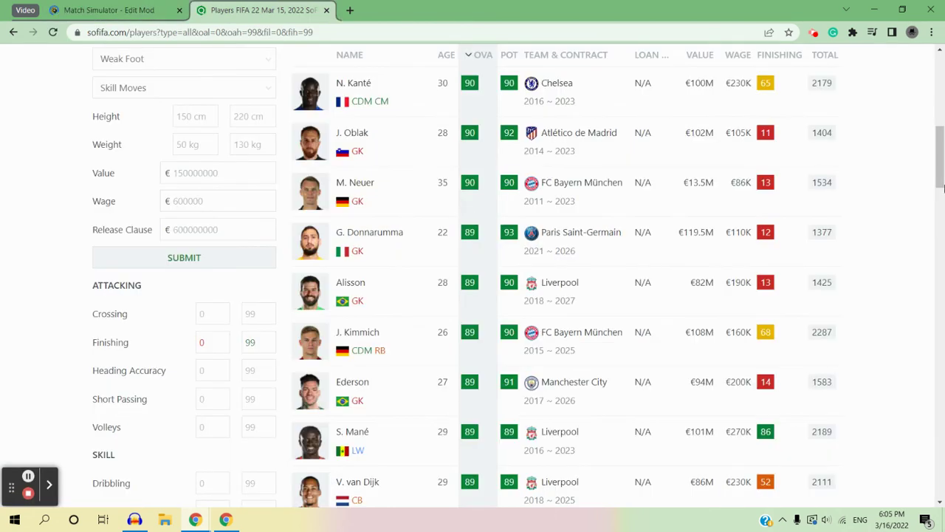
left_click_drag(939, 170, 941, 203)
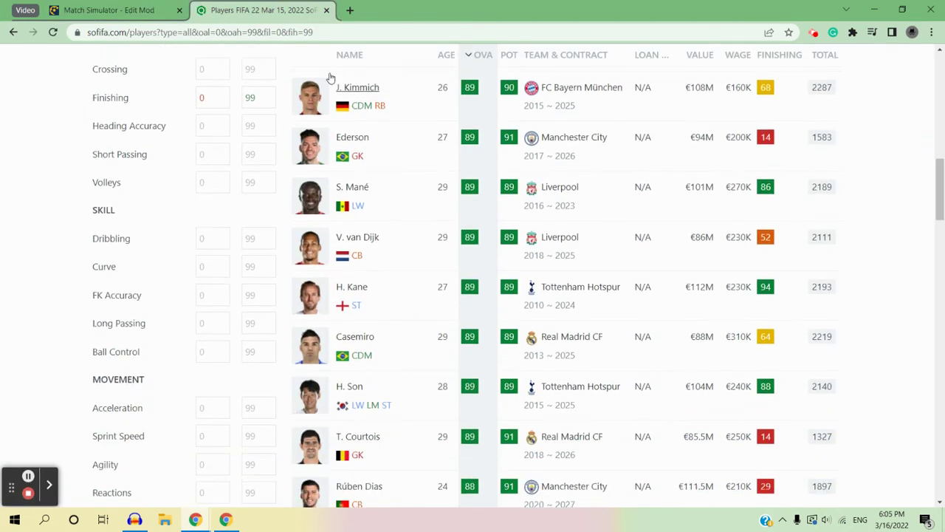
left_click(110, 9)
left_click(353, 284)
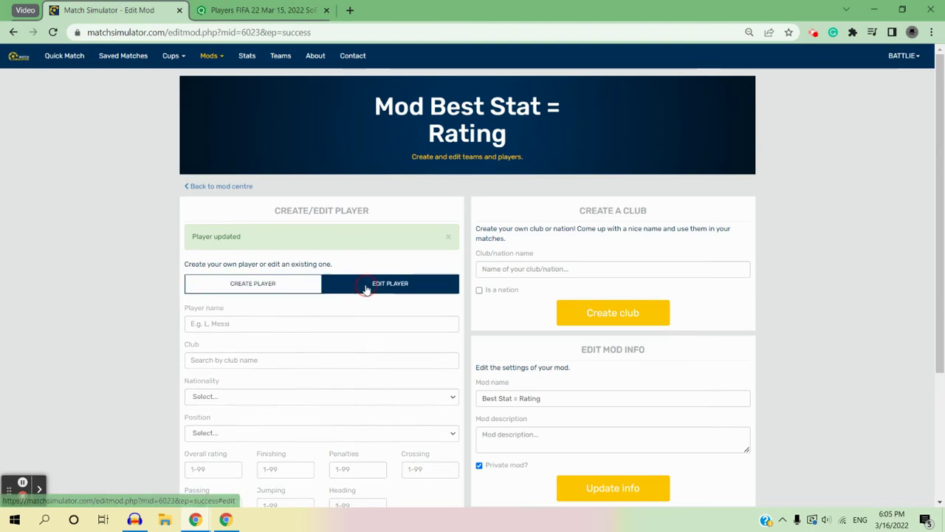
left_click(352, 323)
type("kane")
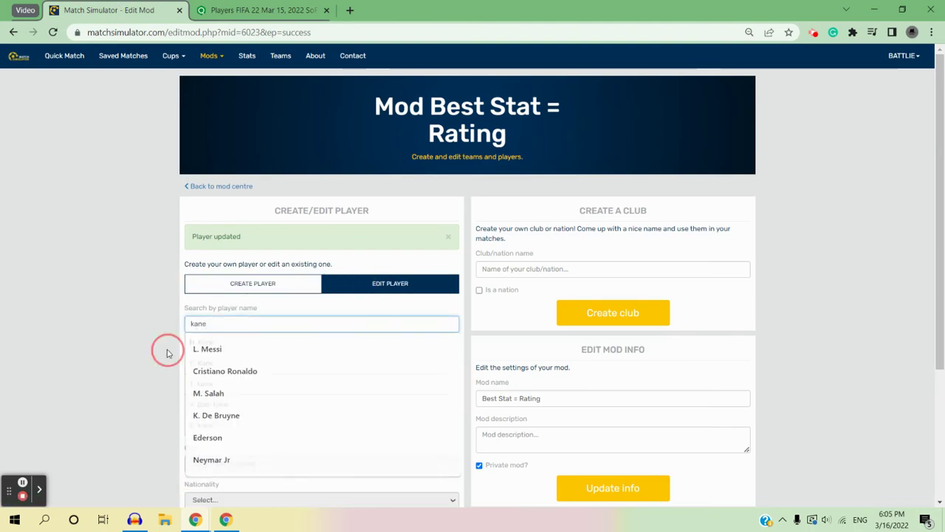
left_click(219, 350)
double_click(215, 464)
type("94")
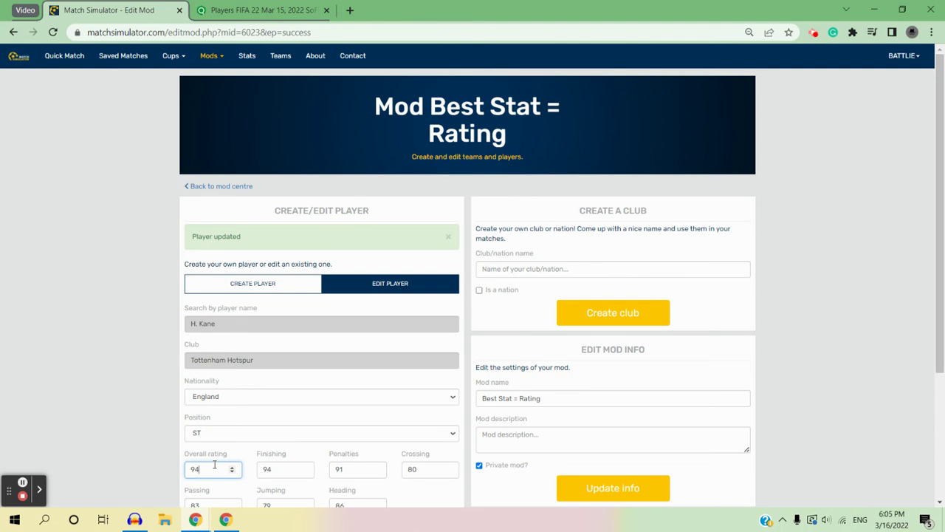
scroll(410, 485, "down", 1)
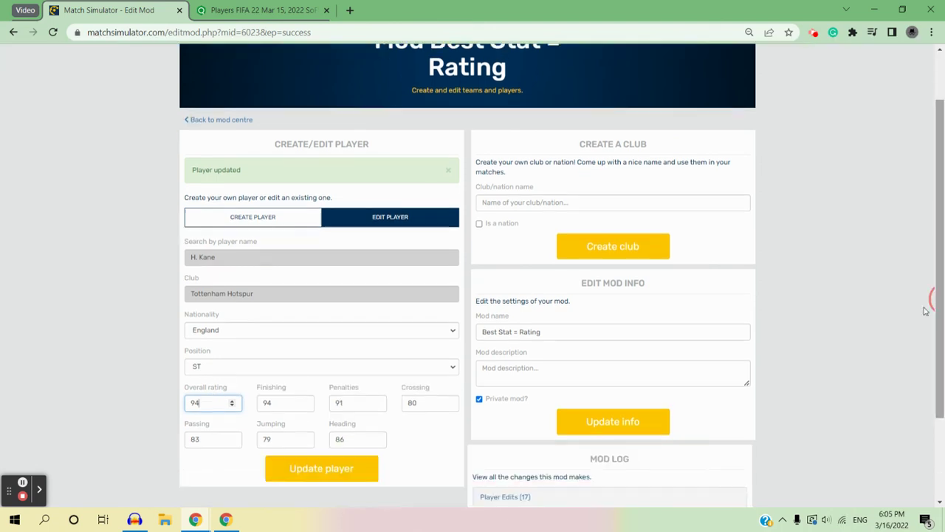
left_click(347, 468)
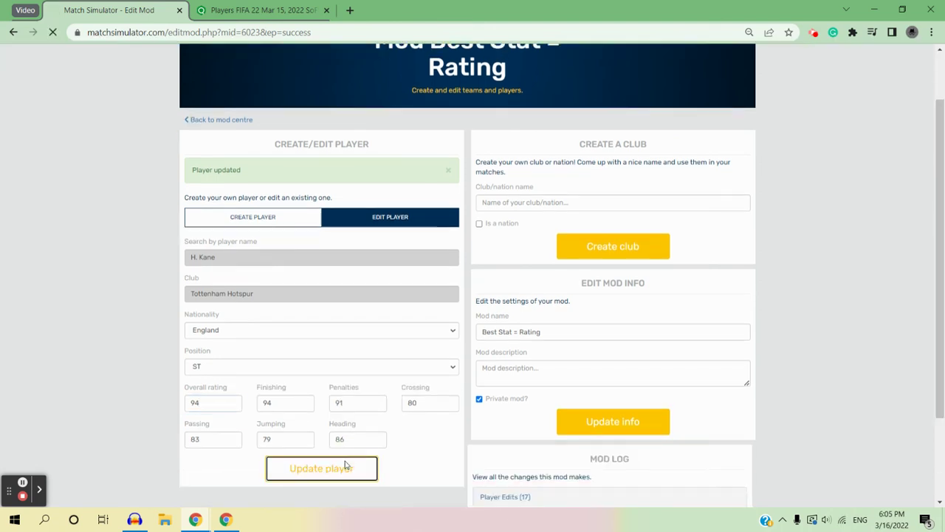
left_click(273, 9)
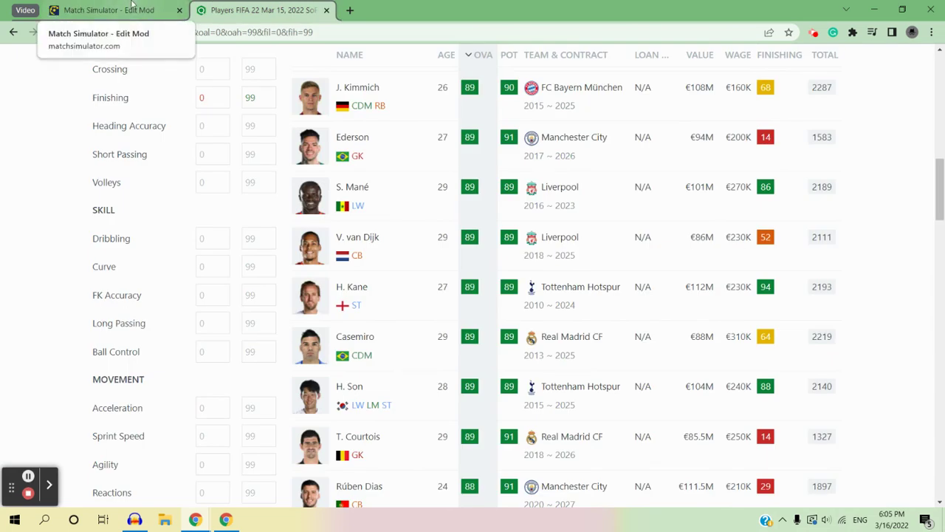
Change Casemiro's overall rating from 89 to 87 and save it.
left_click(132, 6)
left_click(331, 290)
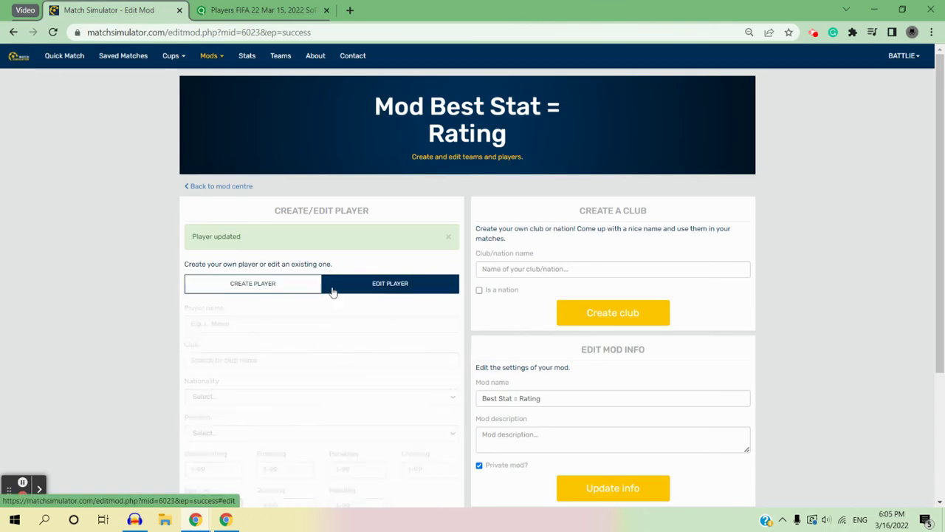
left_click(322, 328)
type("casemi")
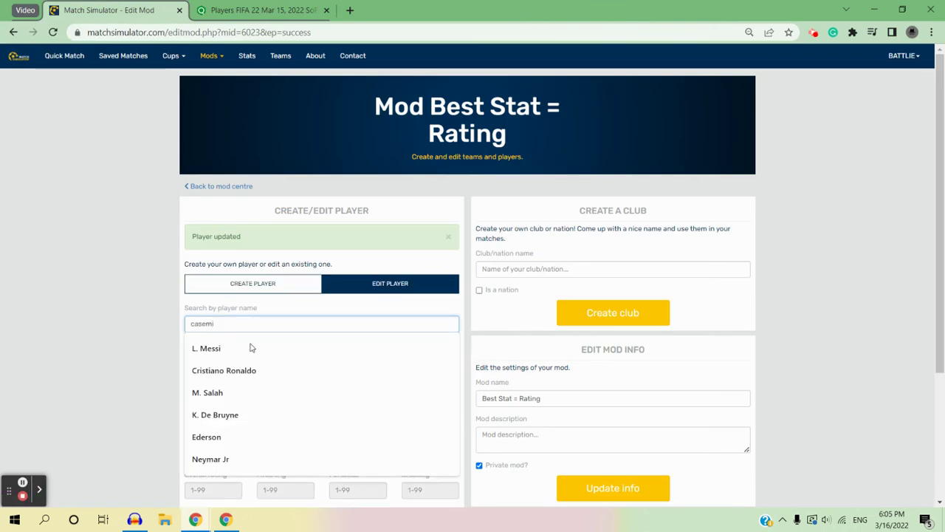
left_click(207, 340)
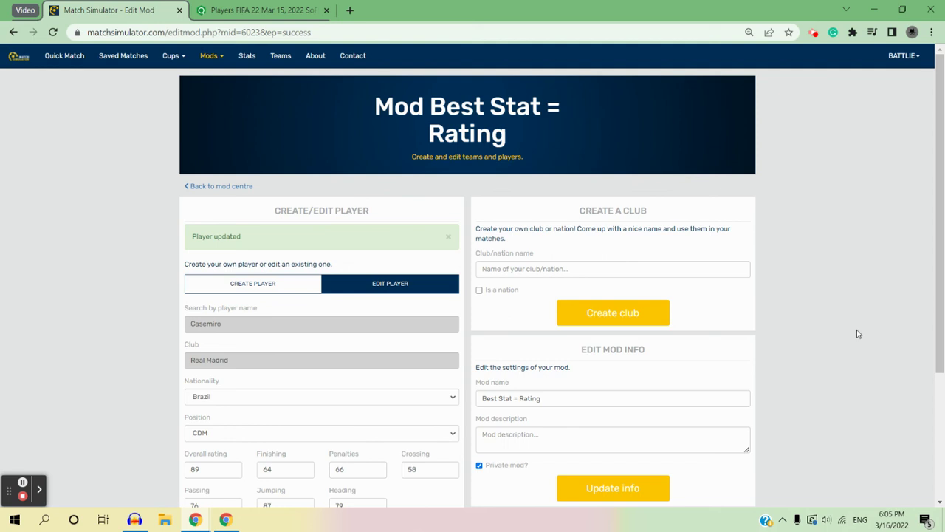
scroll(935, 274, "down", 1)
left_click(197, 434)
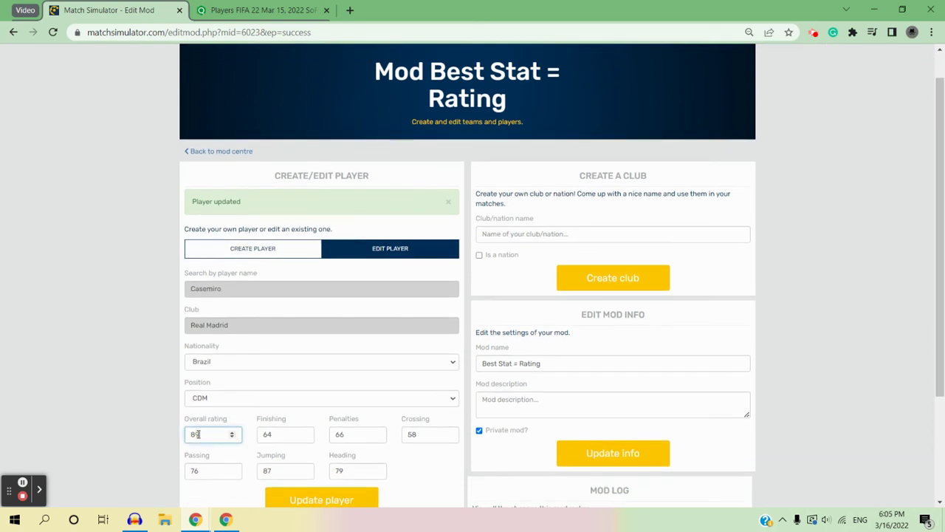
double_click(198, 434)
type("87")
left_click(310, 499)
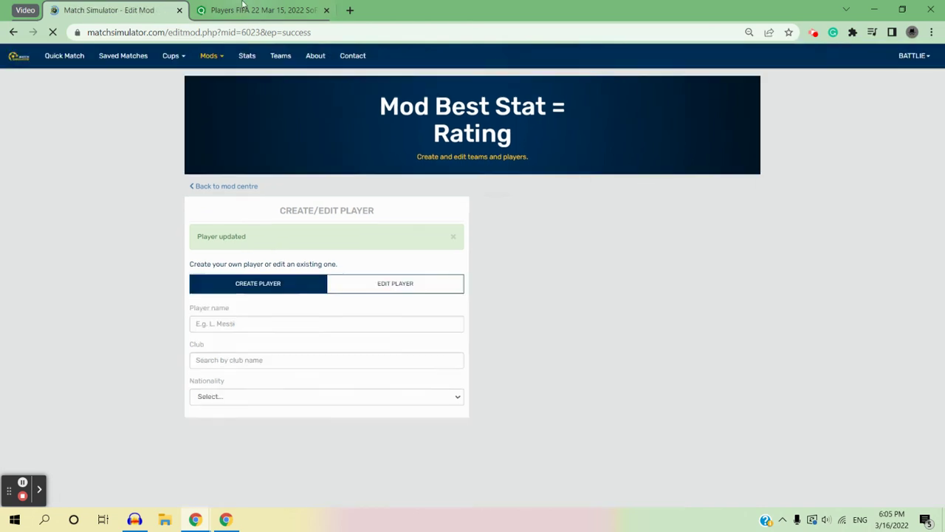
Search 'H. Son' and set his overall rating to 88.
key("ctrl+Tab")
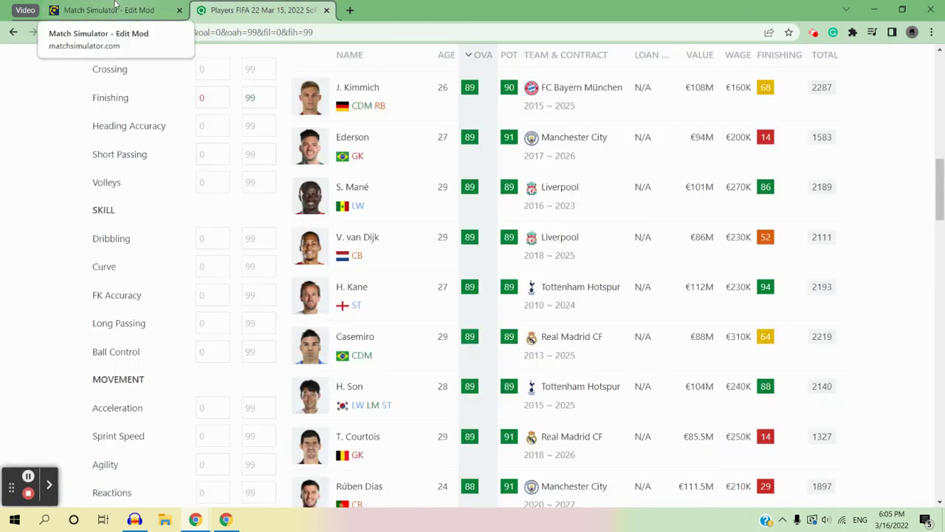
left_click(115, 6)
left_click(424, 292)
left_click(365, 318)
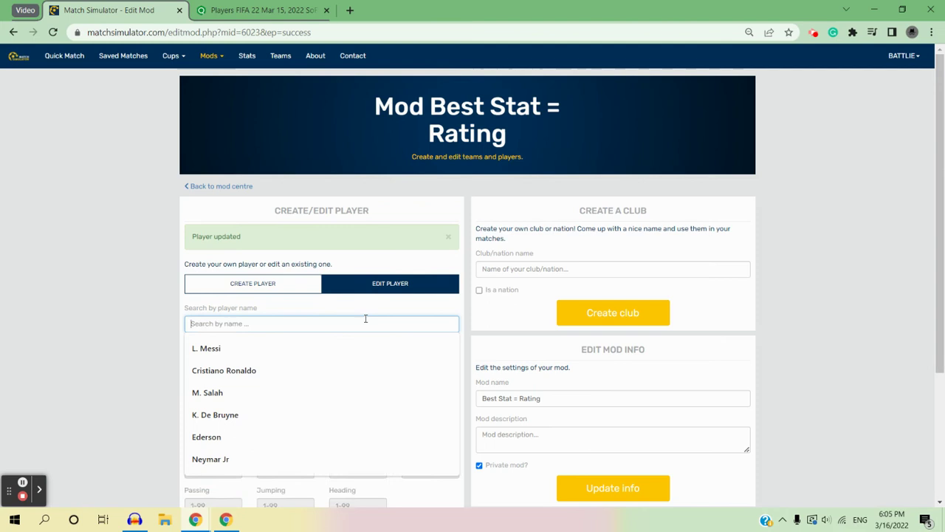
type("Son")
key("BackSpace")
key("BackSpace")
type("H. Son")
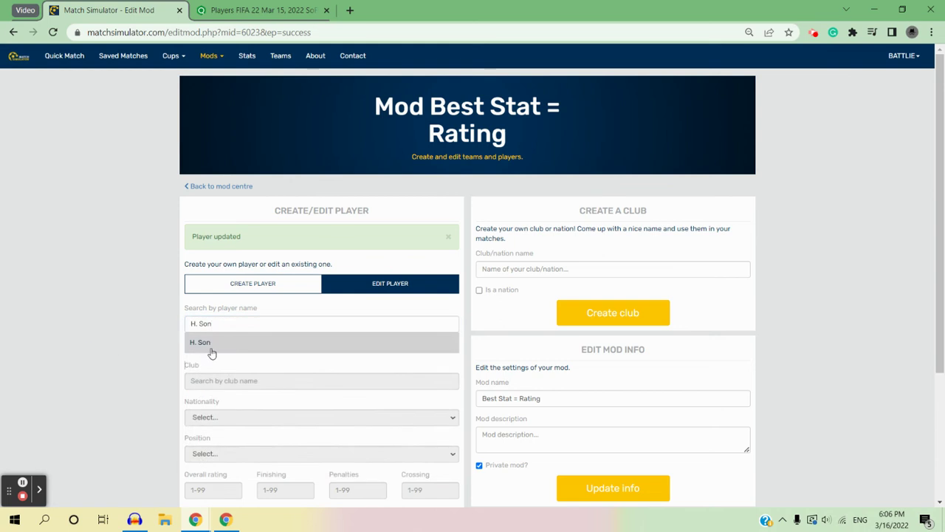
left_click(209, 348)
scroll(937, 302, "down", 1)
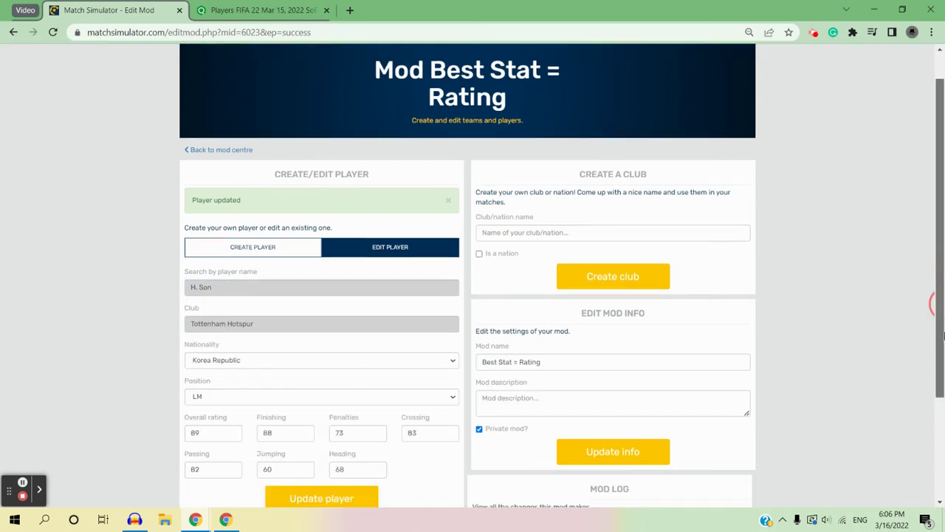
double_click(211, 399)
type("88")
key("Return")
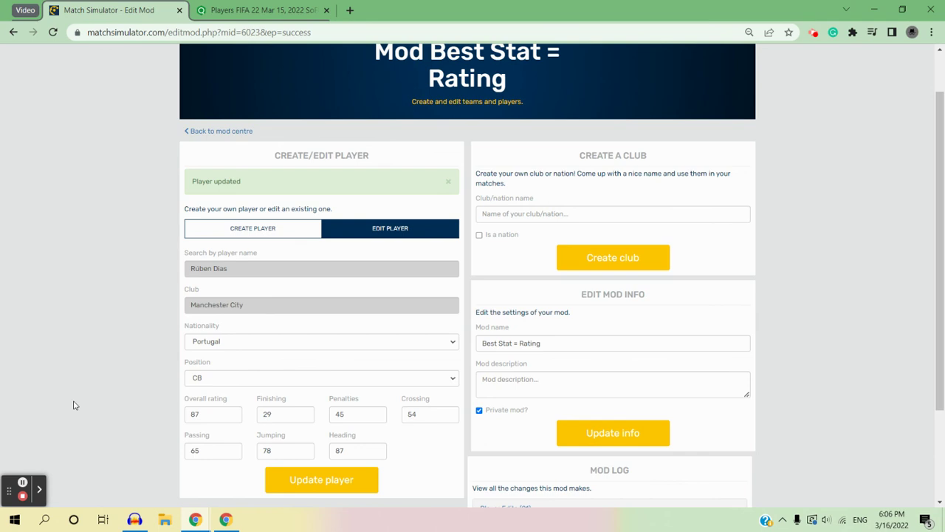
Set Haaland's overall rating to 94 and save it.
left_click(208, 417)
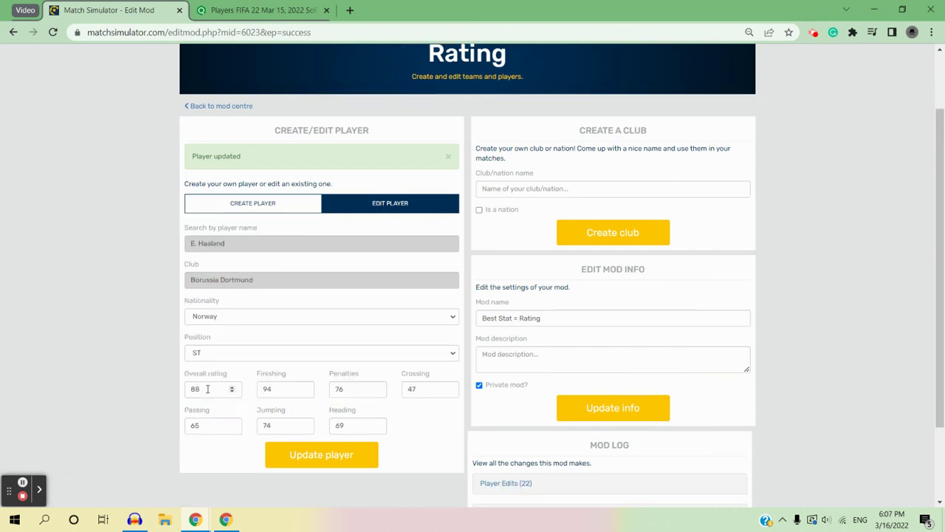
double_click(207, 388)
type("94")
left_click(305, 454)
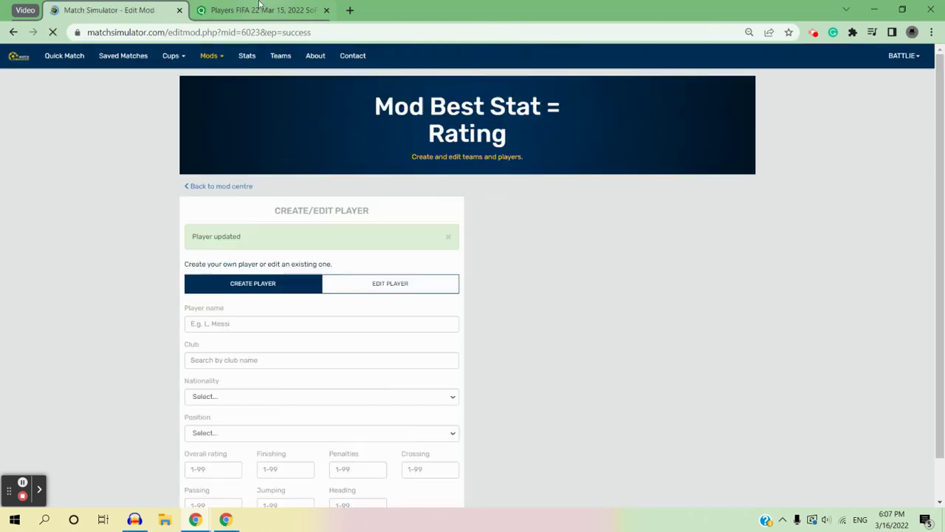
Set L. Goretzka's overall rating to 86 and Marquinhos's to 92, saving each.
left_click(258, 10)
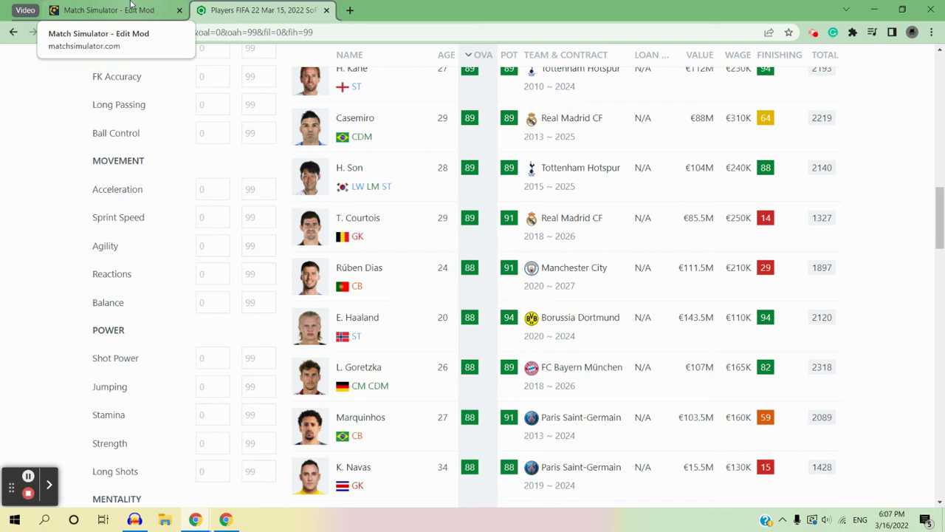
left_click(131, 6)
left_click(412, 283)
left_click(384, 327)
type("goretz")
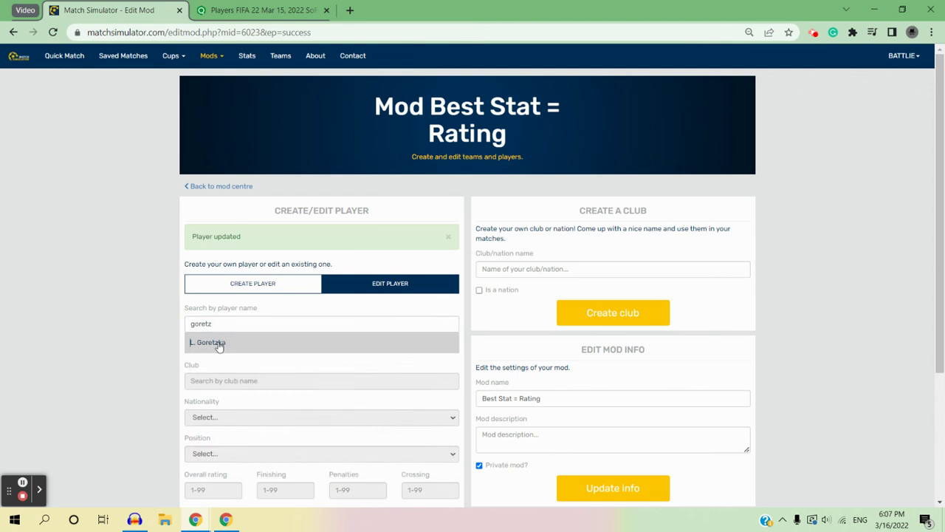
left_click(220, 345)
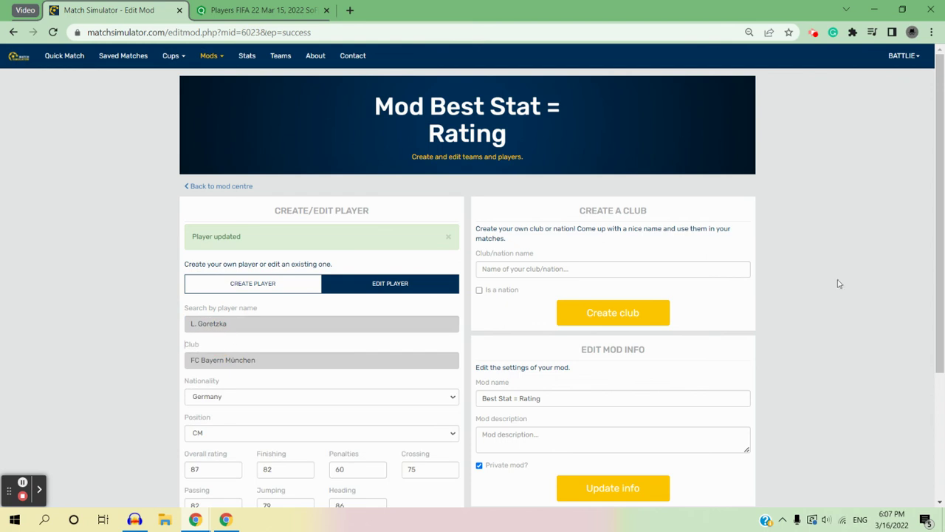
scroll(937, 267, "down", 1)
left_click(210, 414)
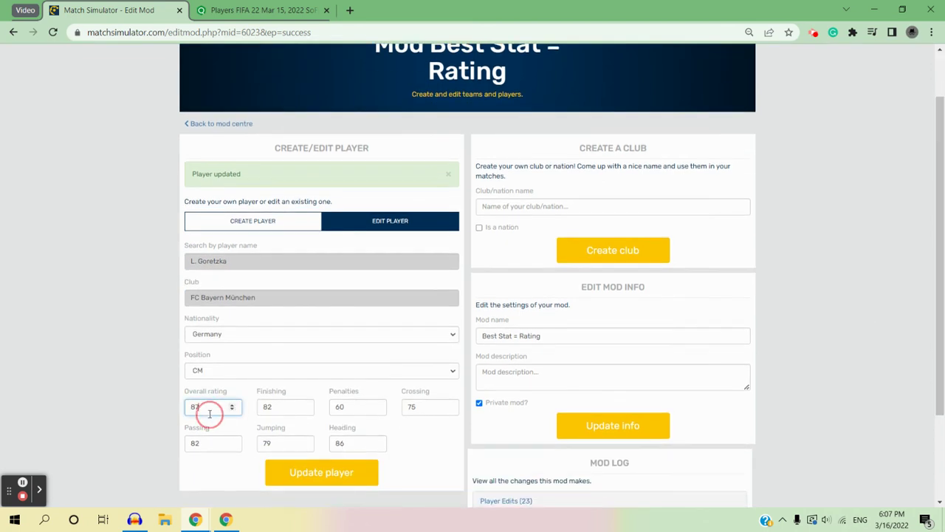
key("BackSpace")
type("6")
left_click(300, 473)
left_click(204, 369)
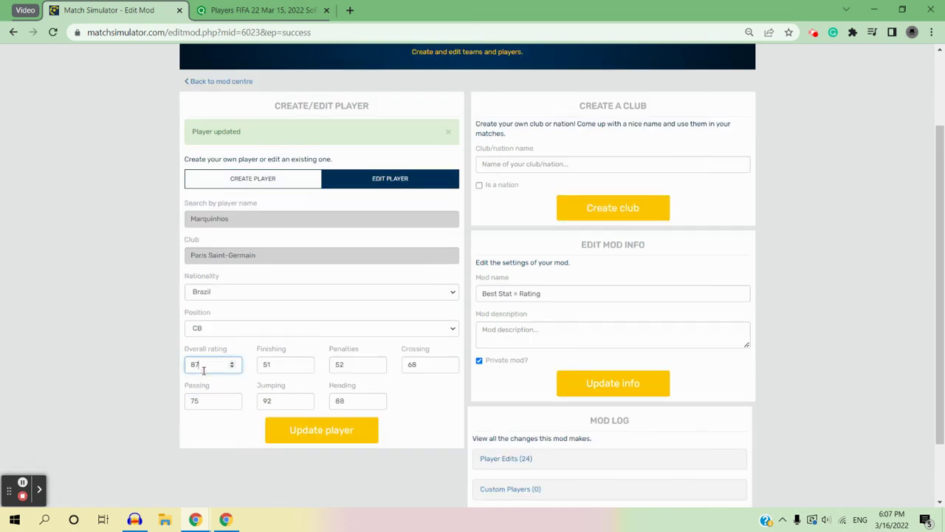
left_click(319, 434)
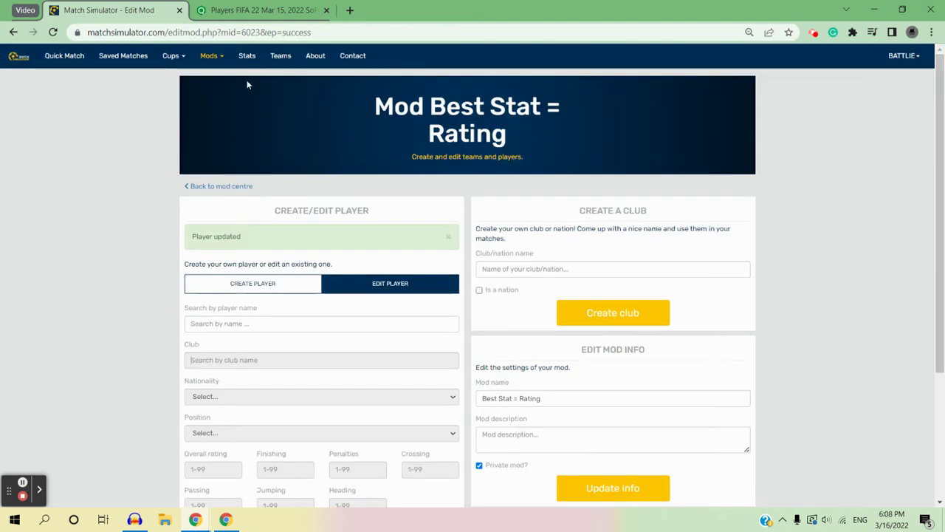
Copy Rodri's player ID 231866 from his SoFIFA profile and return to the mod editor.
left_click(258, 10)
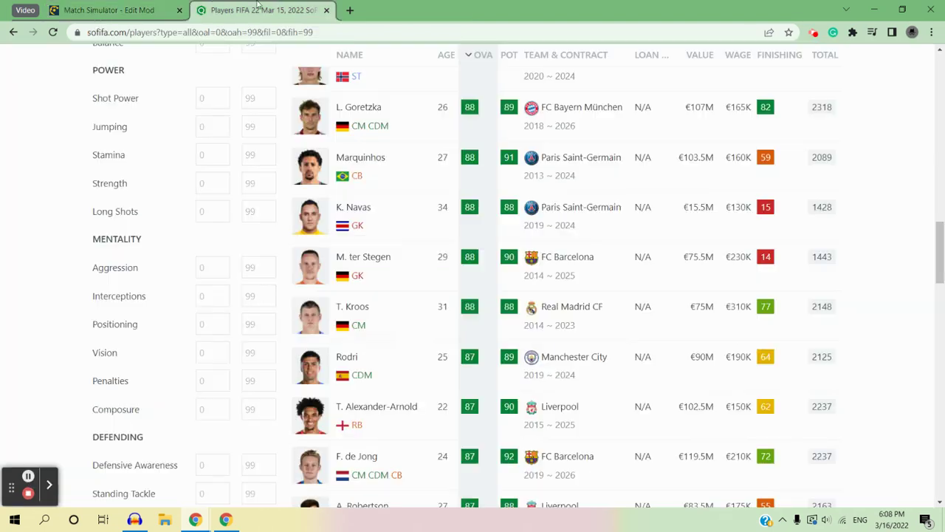
left_click(347, 357)
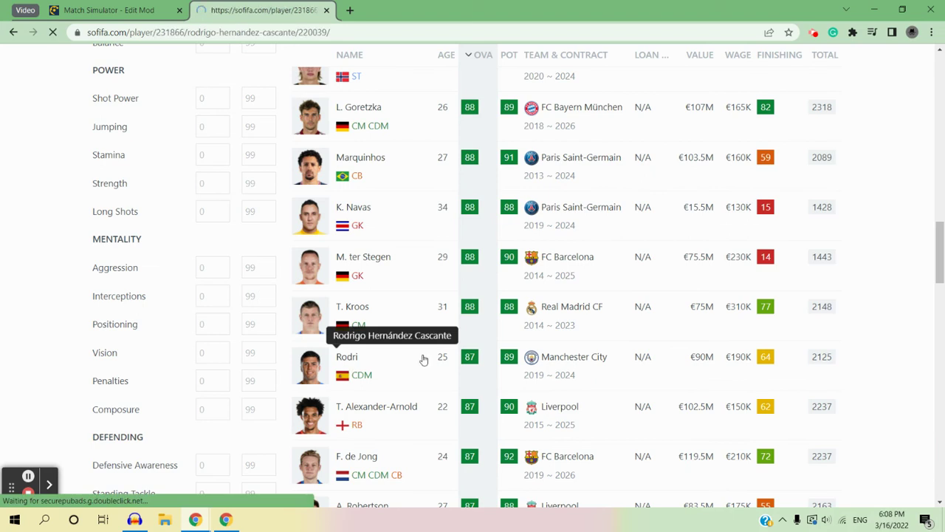
left_click_drag(941, 118, 942, 148)
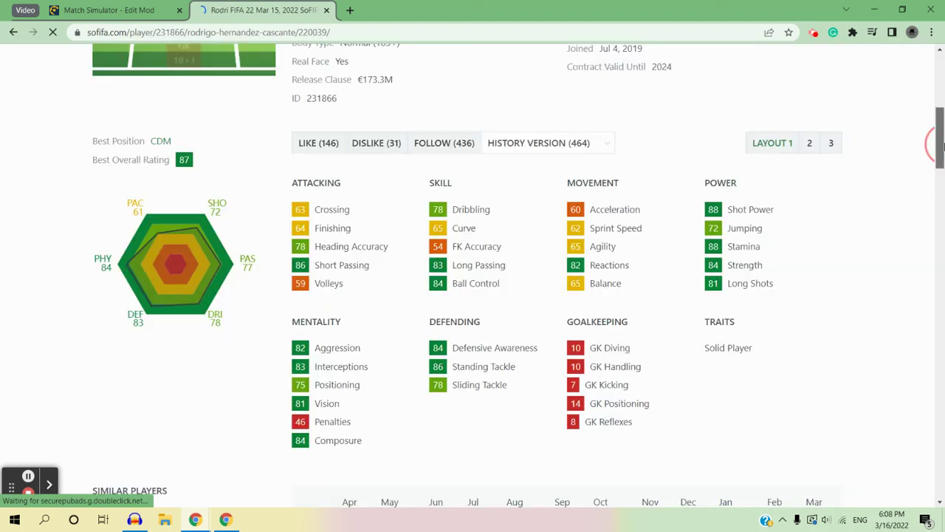
left_click_drag(363, 101, 306, 100)
key("ctrl+c")
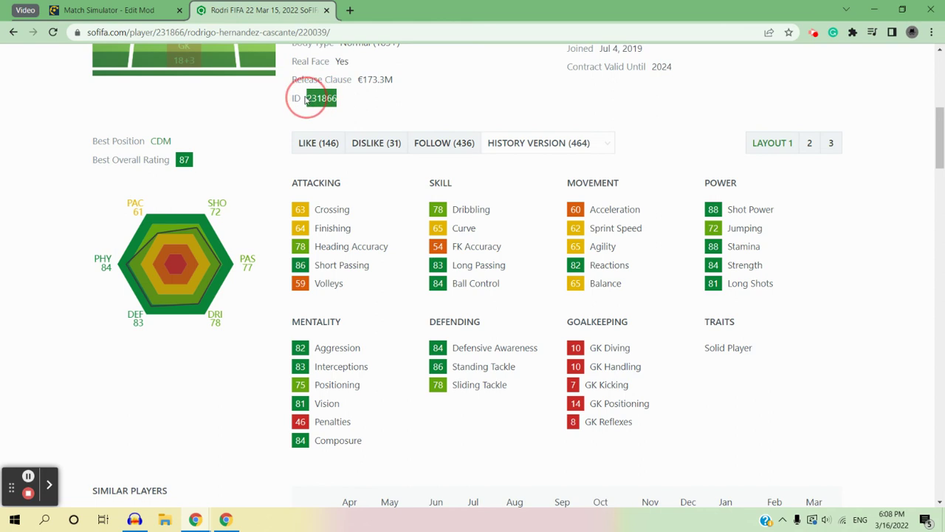
left_click(28, 92)
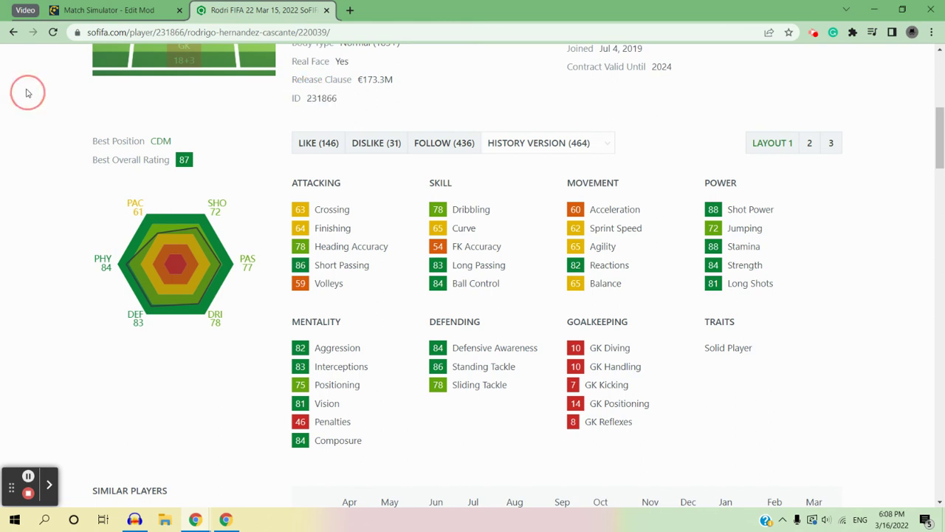
left_click(13, 32)
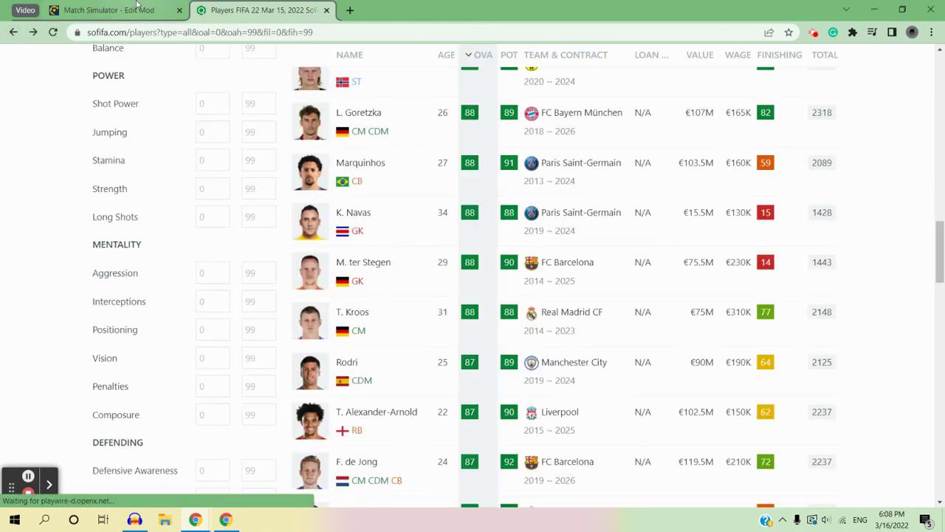
left_click(137, 7)
Look up Rodri by his pasted ID and save his overall rating as 78.
left_click(301, 323)
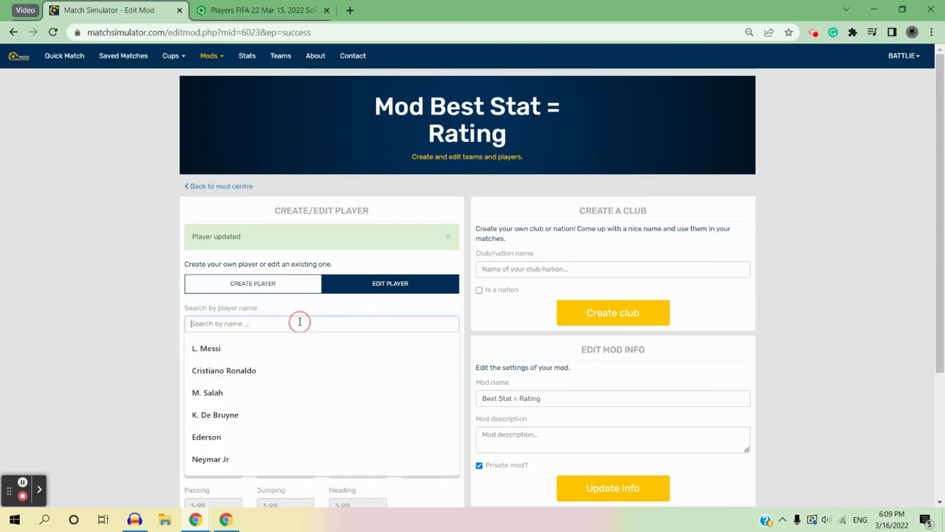
key("ctrl+v")
left_click(197, 341)
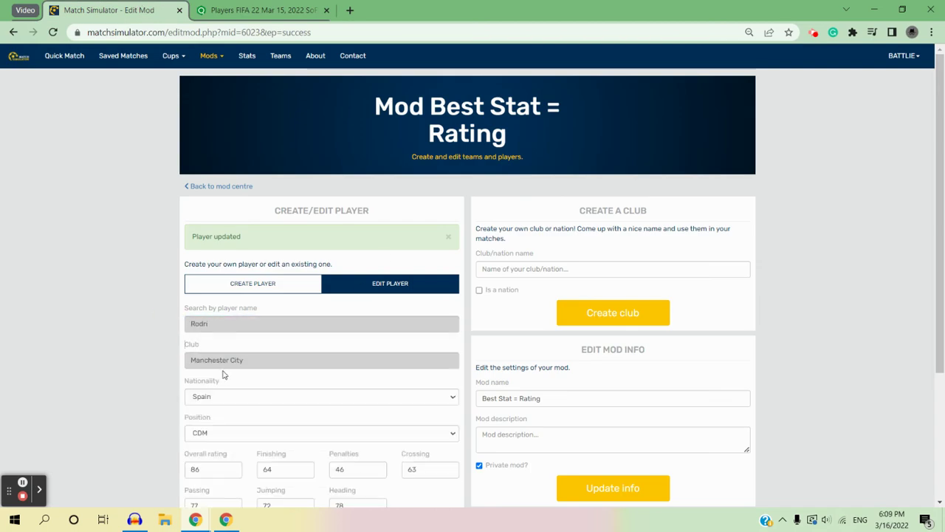
scroll(932, 320, "down", 1)
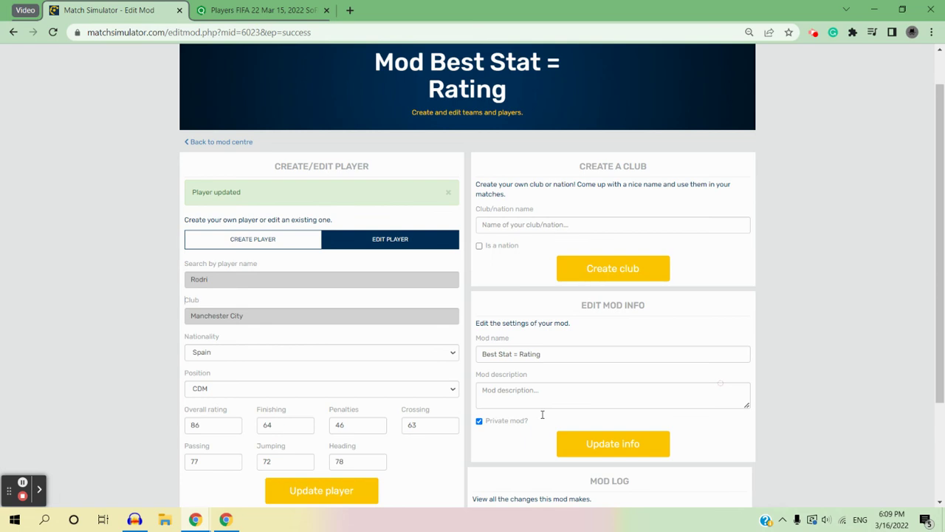
double_click(197, 422)
type("78")
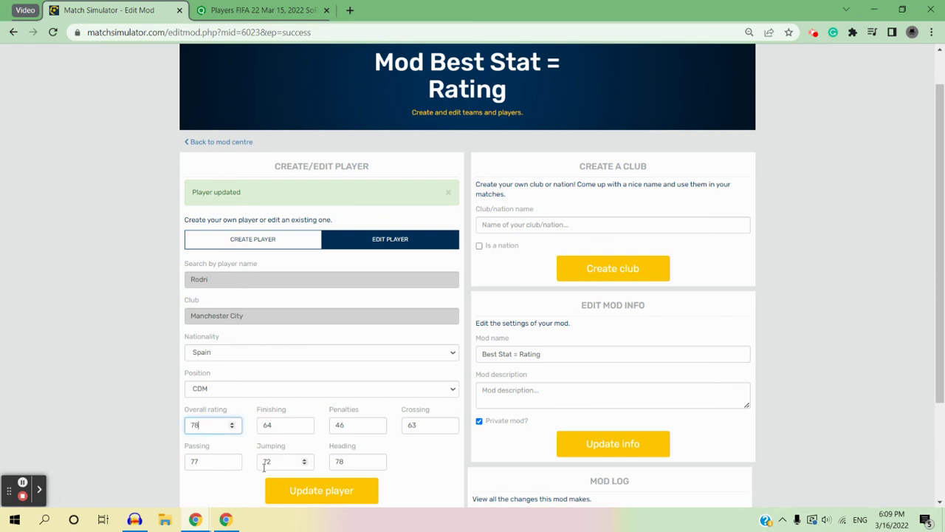
left_click(294, 493)
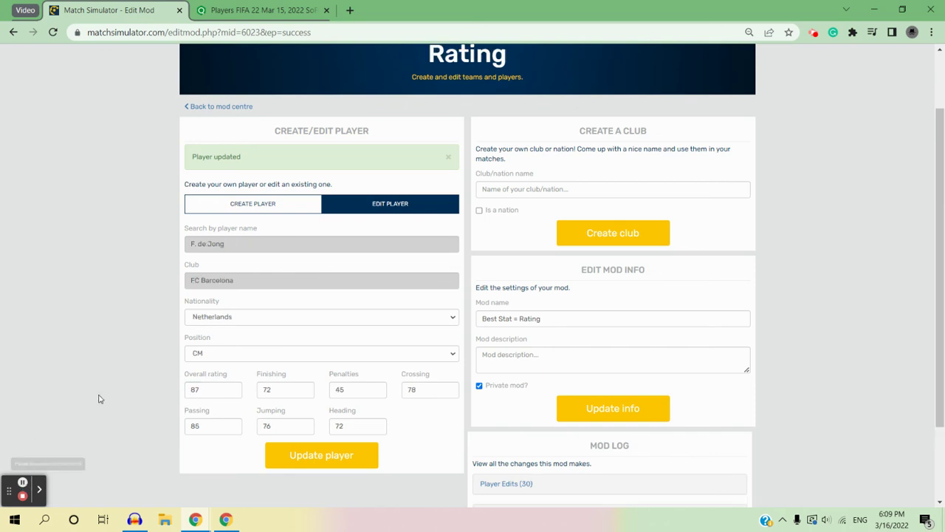
Save updated overall ratings for F. de Jong (85), Robertson and Dybala (86).
double_click(202, 393)
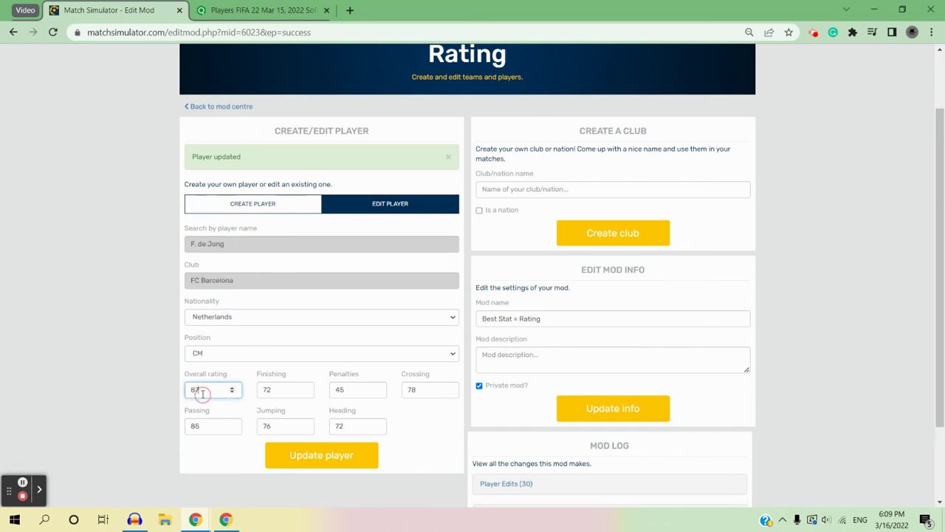
type("85")
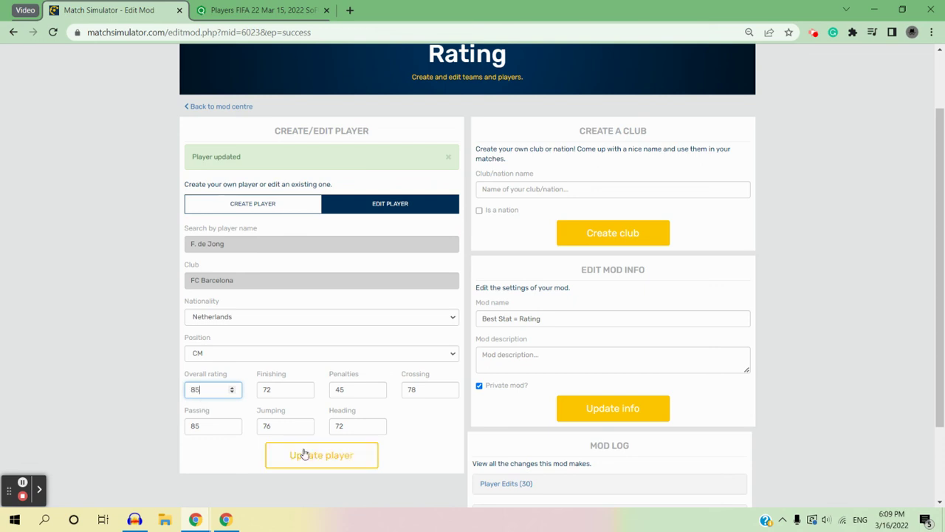
left_click(312, 455)
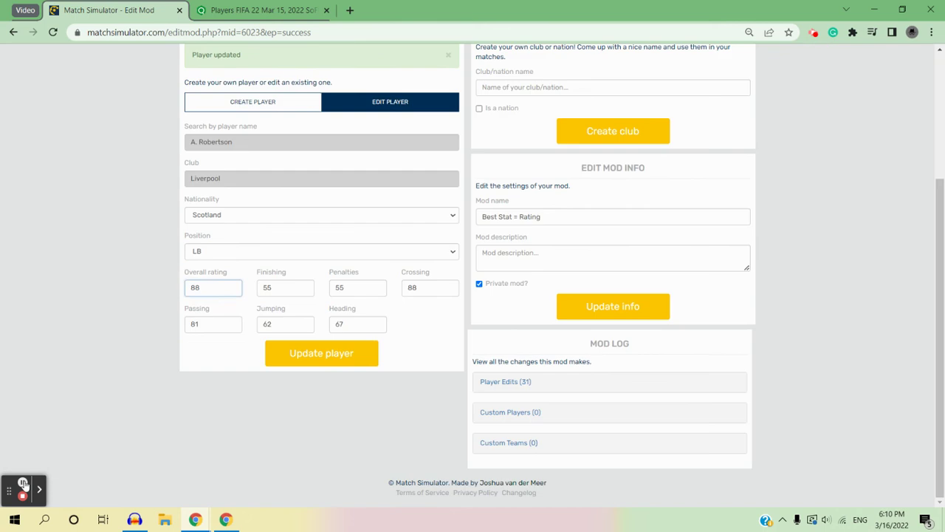
left_click(23, 484)
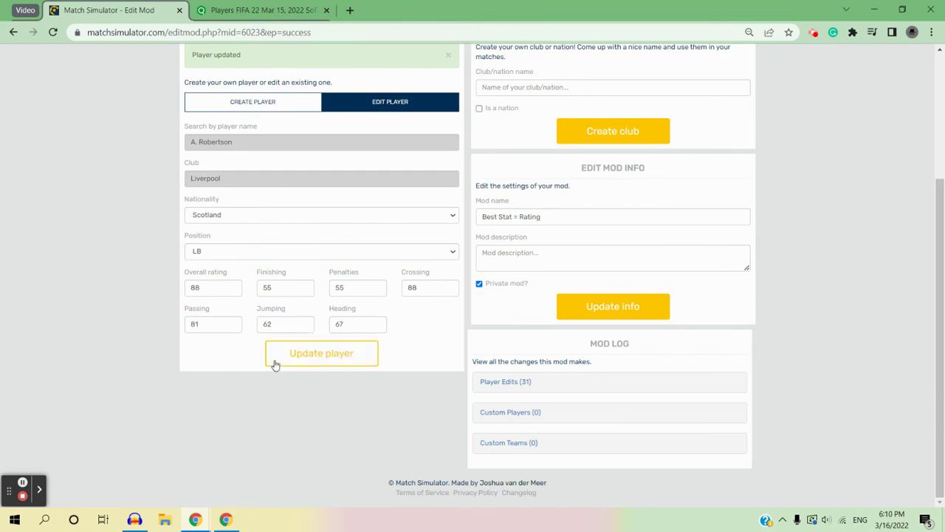
left_click(274, 362)
left_click(25, 482)
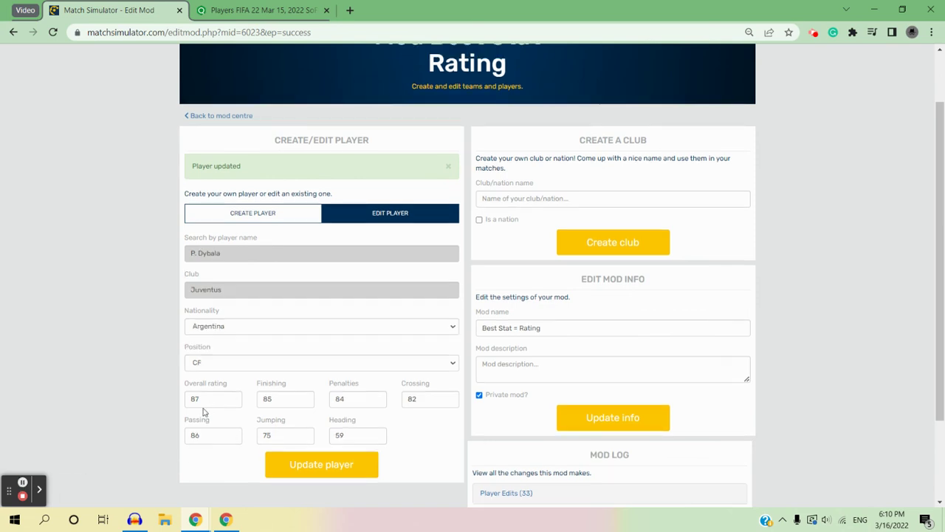
double_click(205, 412)
double_click(194, 397)
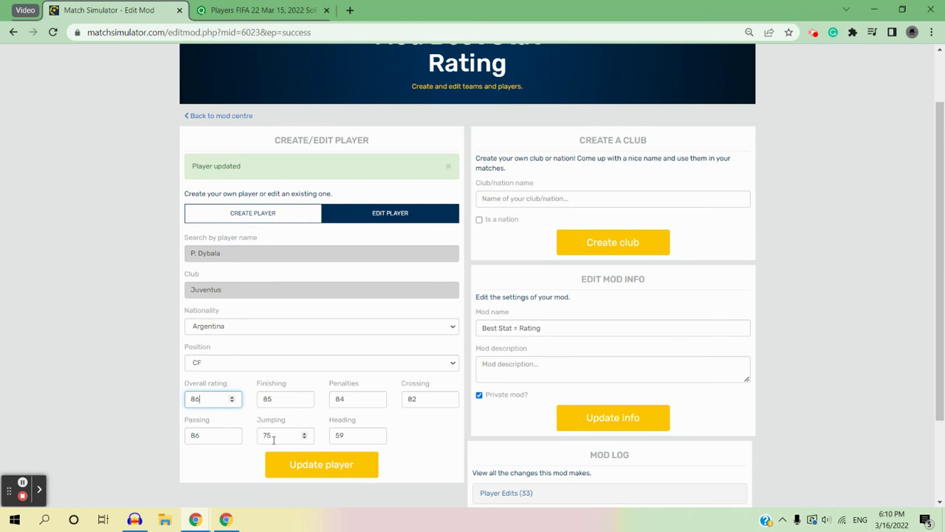
left_click(274, 463)
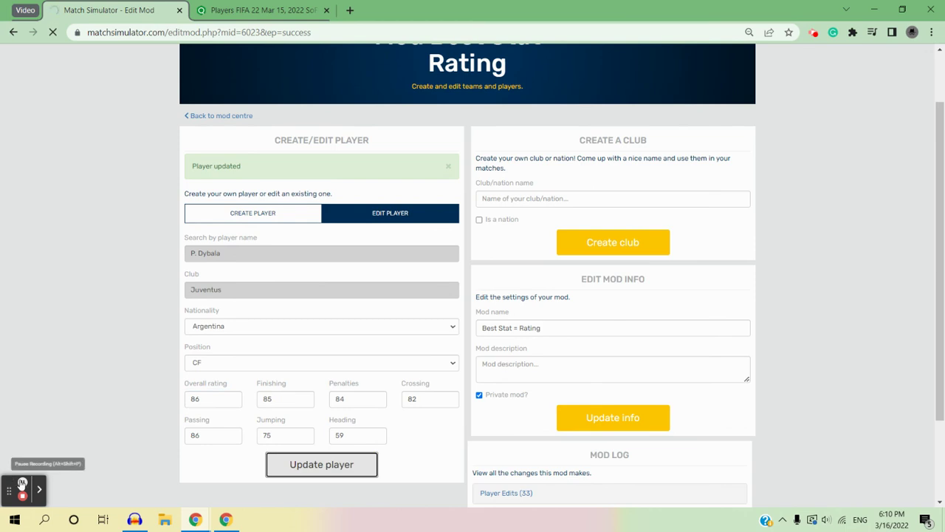
Change João Cancelo's position to LB and save the player.
left_click(238, 359)
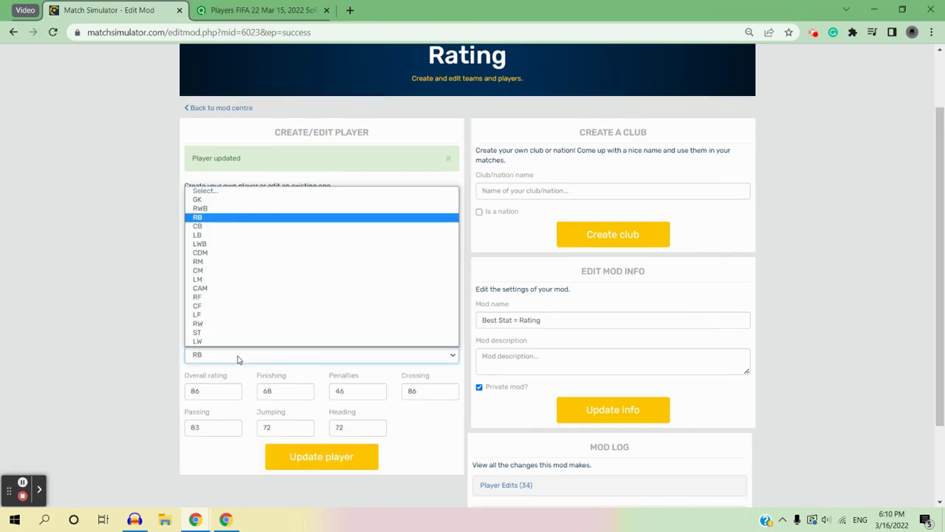
left_click(210, 235)
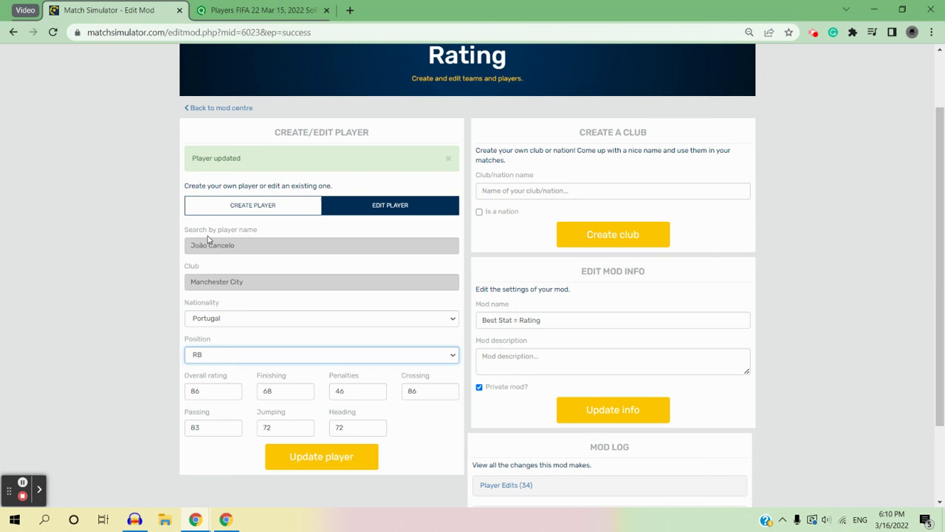
left_click(325, 455)
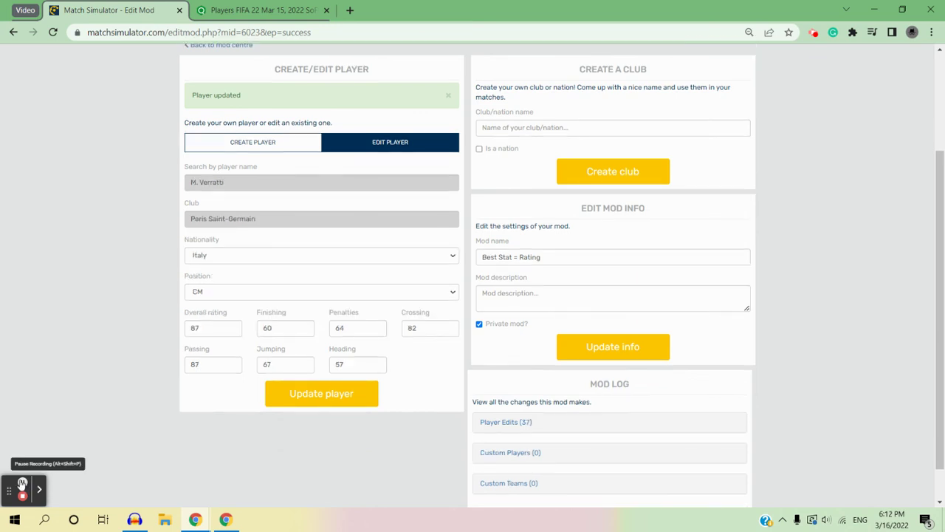
Update overall ratings for De Gea (67), Müller (88), Modrić (89), Suárez (93), and save Lloris.
left_click(195, 386)
double_click(196, 386)
type("67")
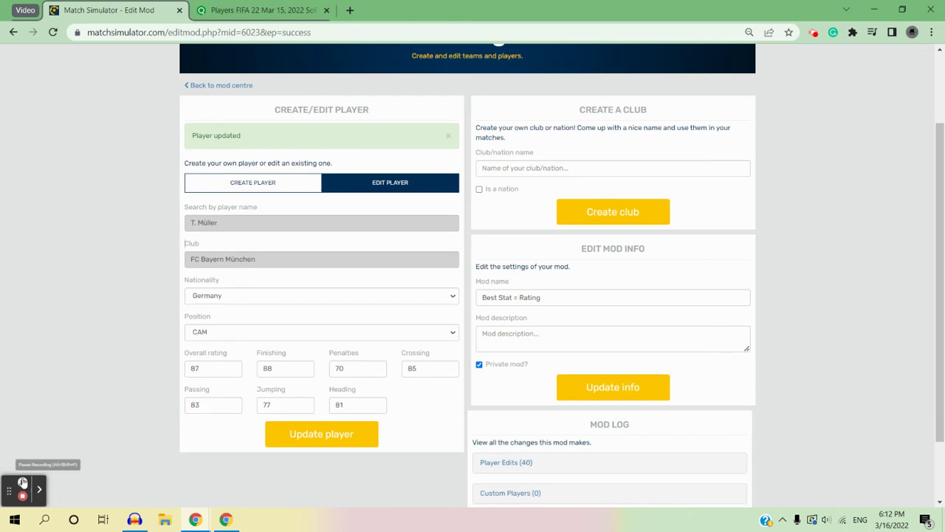
double_click(192, 369)
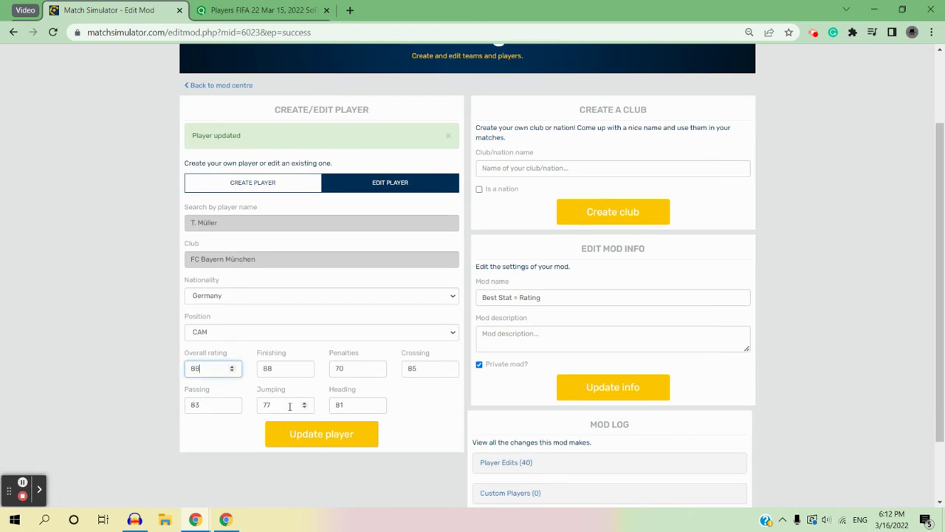
left_click(324, 433)
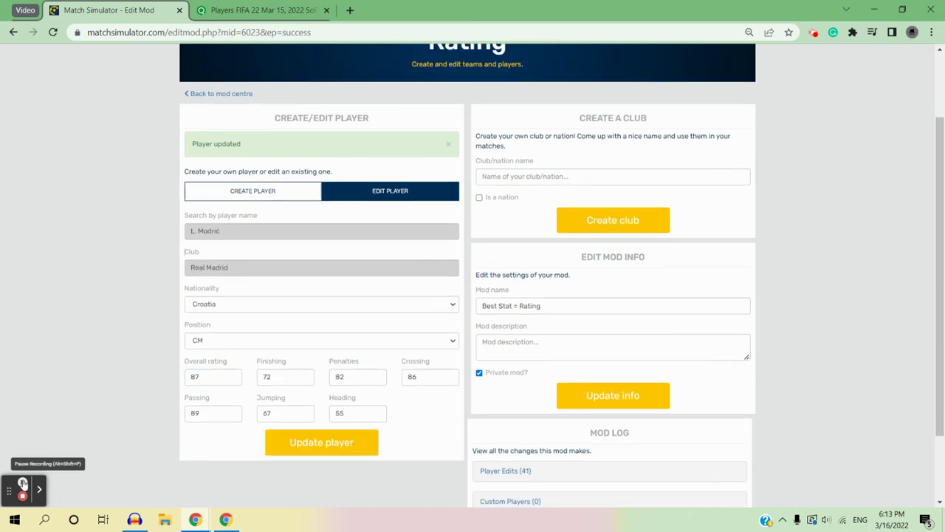
double_click(212, 370)
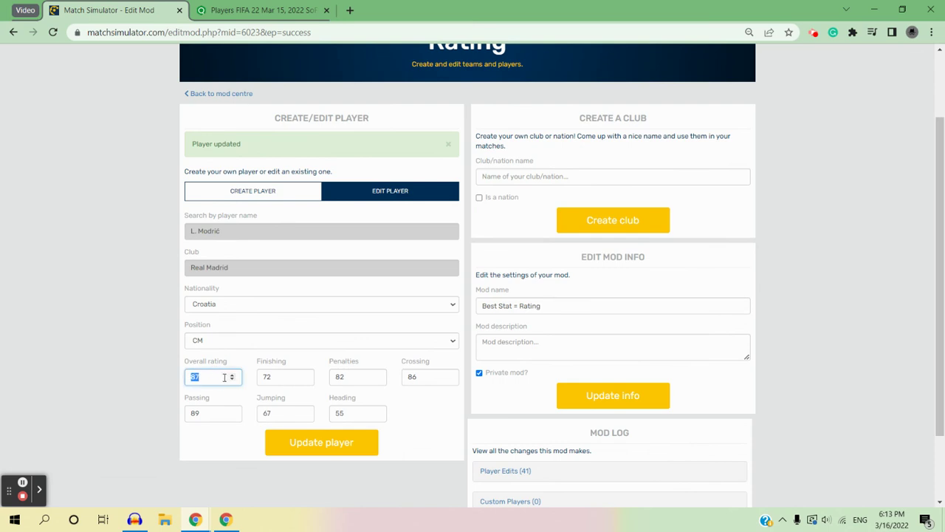
type("89")
left_click(303, 442)
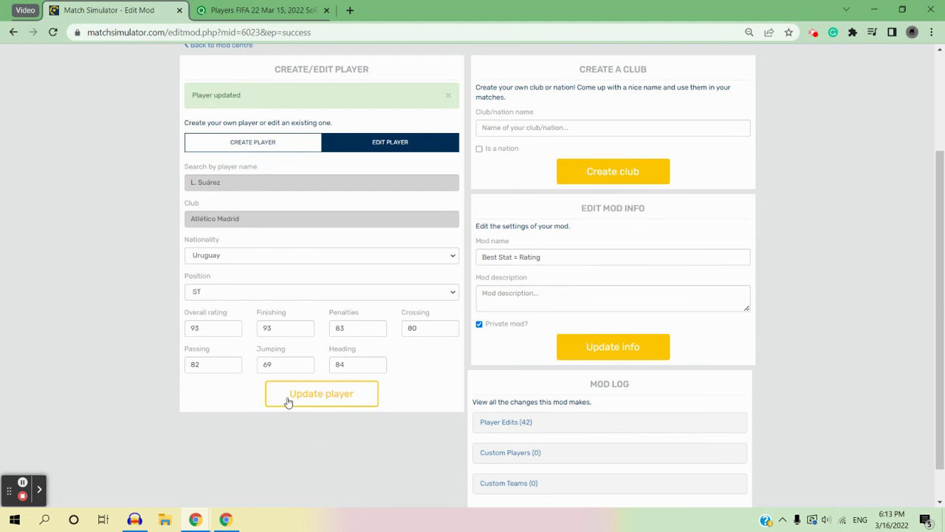
left_click(287, 399)
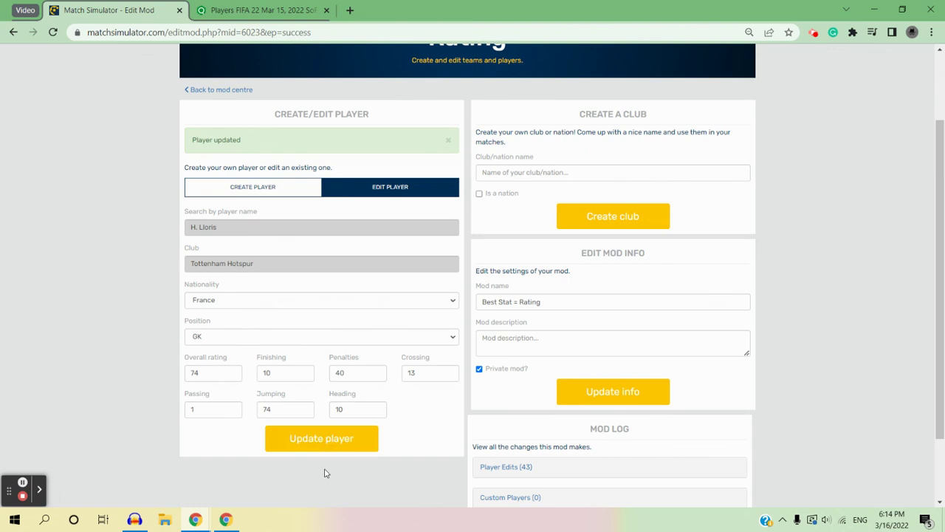
left_click(327, 441)
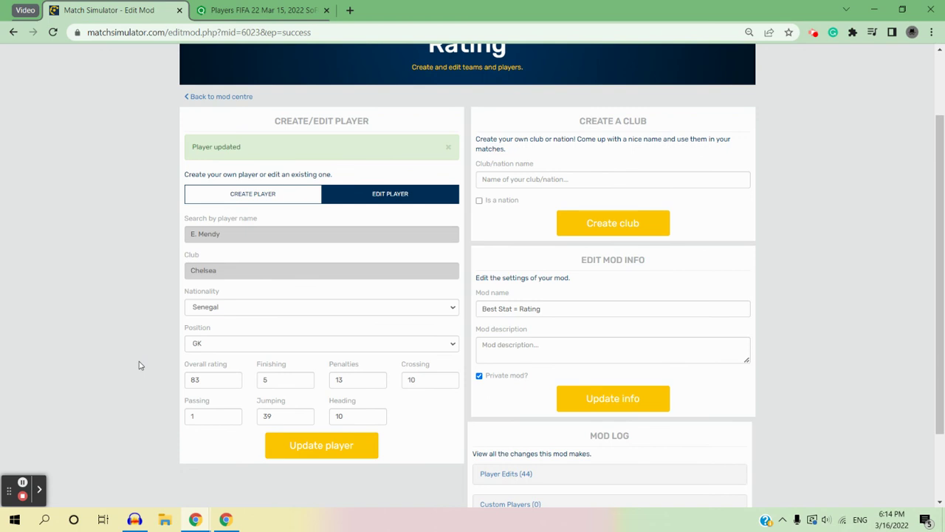
Save E. Mendy's overall rating as 39 and M. Škriniar's as 84.
double_click(206, 380)
type("39")
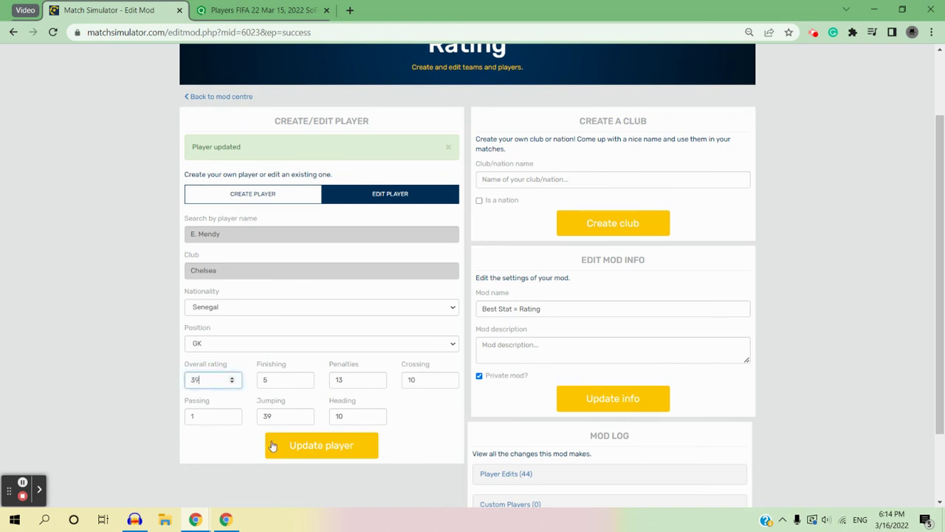
left_click(311, 452)
left_click(39, 489)
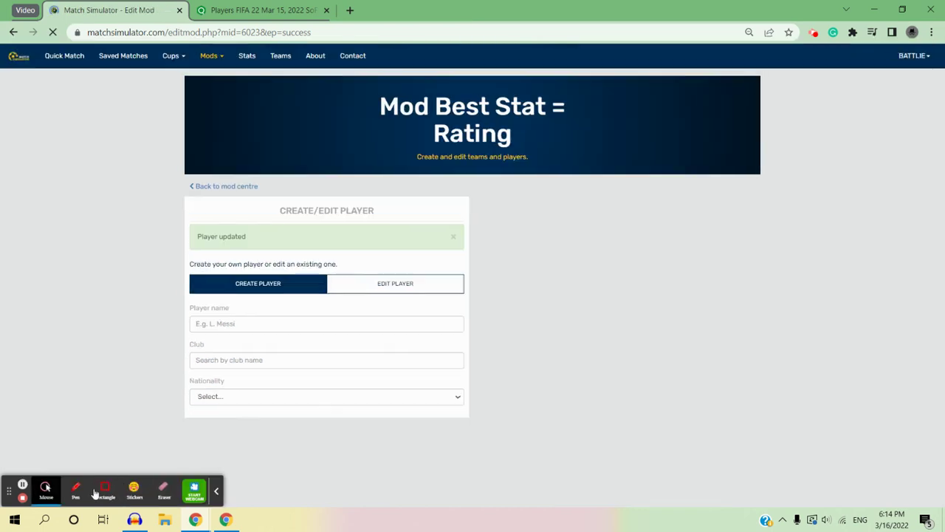
left_click(194, 487)
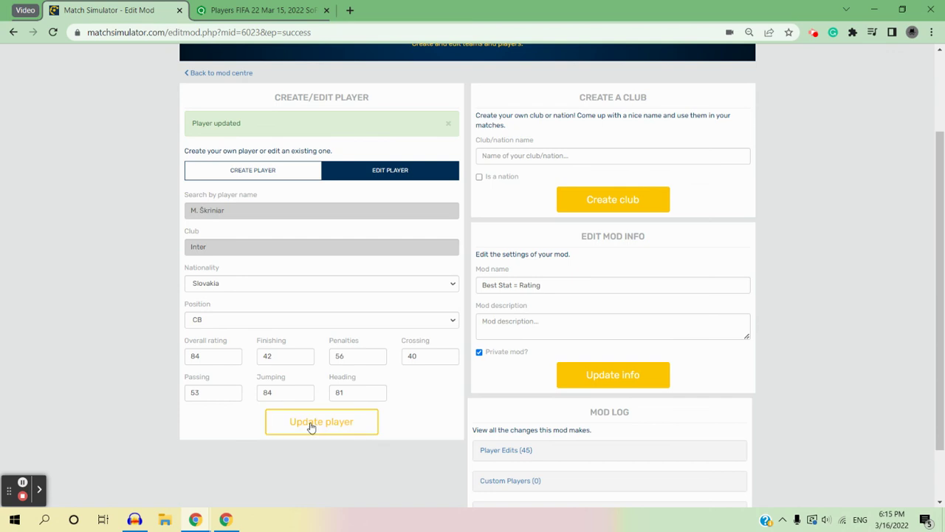
left_click(311, 427)
left_click(254, 9)
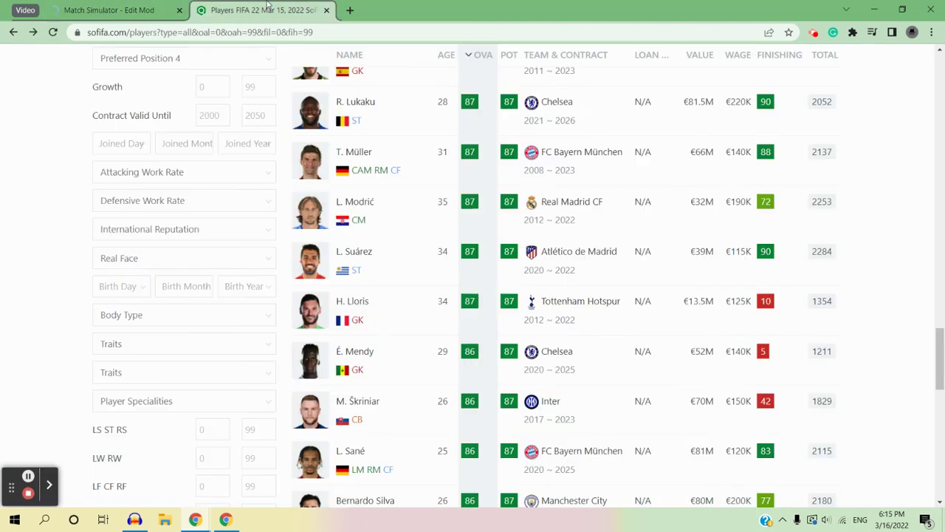
Find L. Sané through the Edit Player search and load him into the edit form.
left_click(122, 7)
left_click(358, 290)
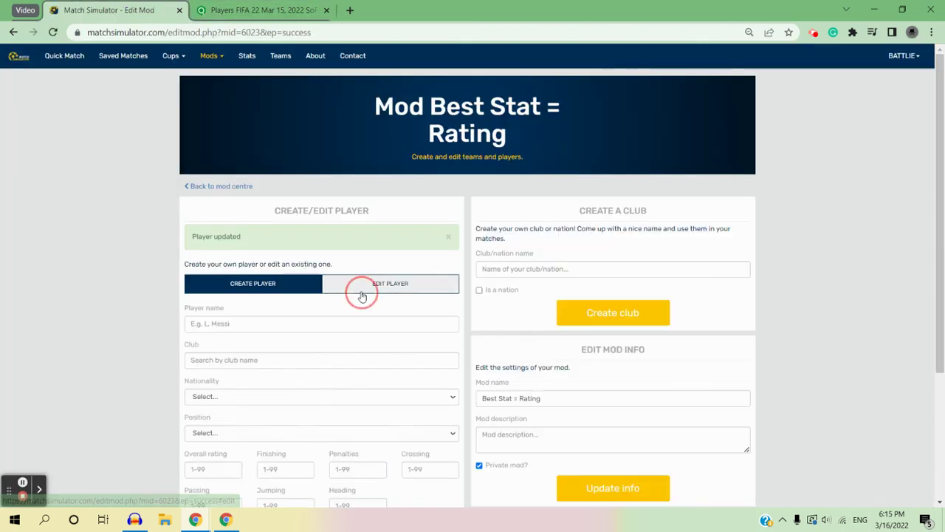
left_click(328, 319)
type("San")
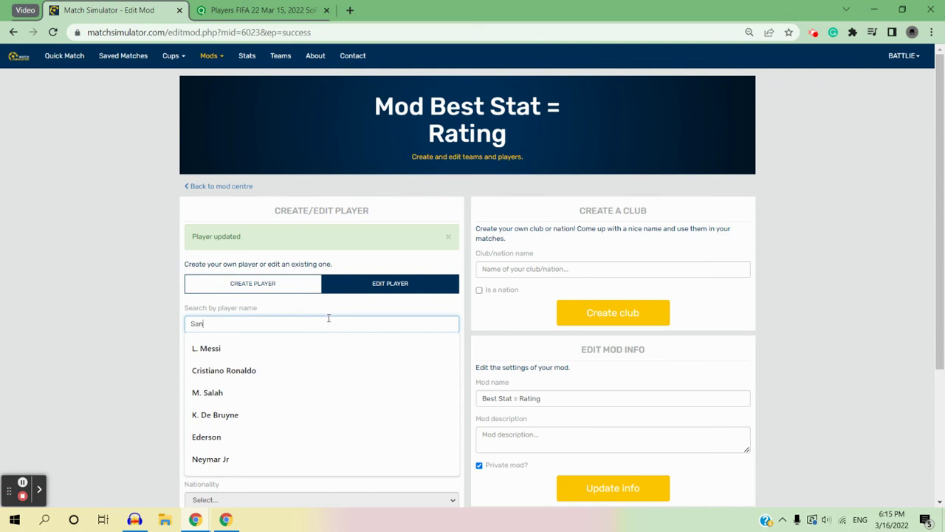
double_click(226, 320)
type("L")
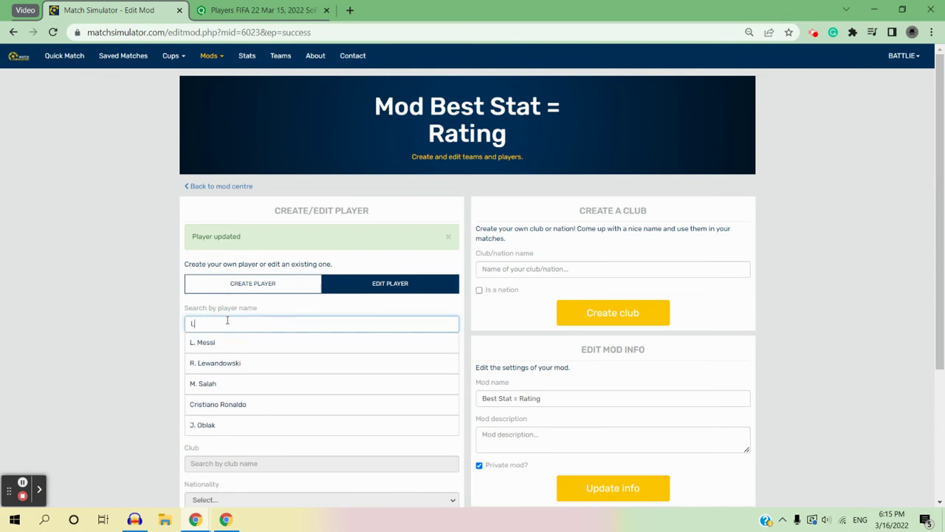
type(". San")
left_click(207, 362)
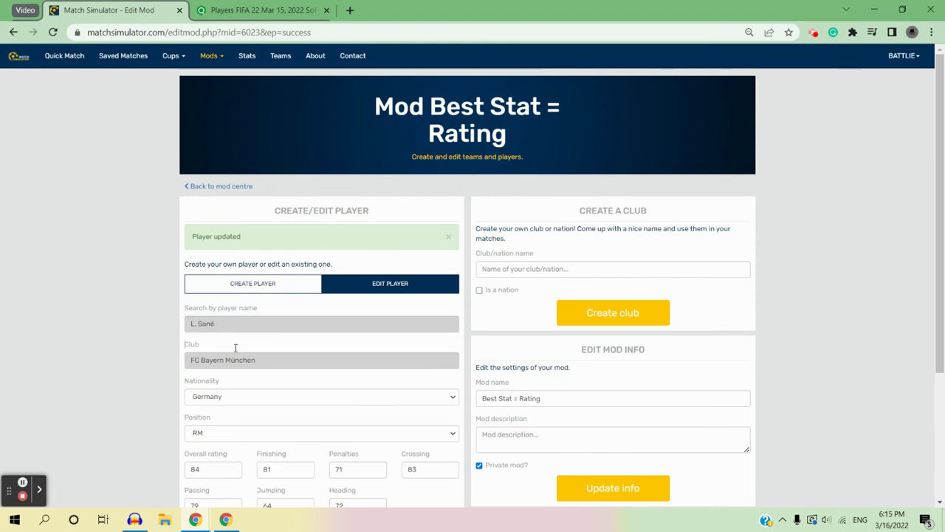
Set Sané's overall rating to 83, matching his Crossing, and save it.
scroll(939, 291, "down", 1)
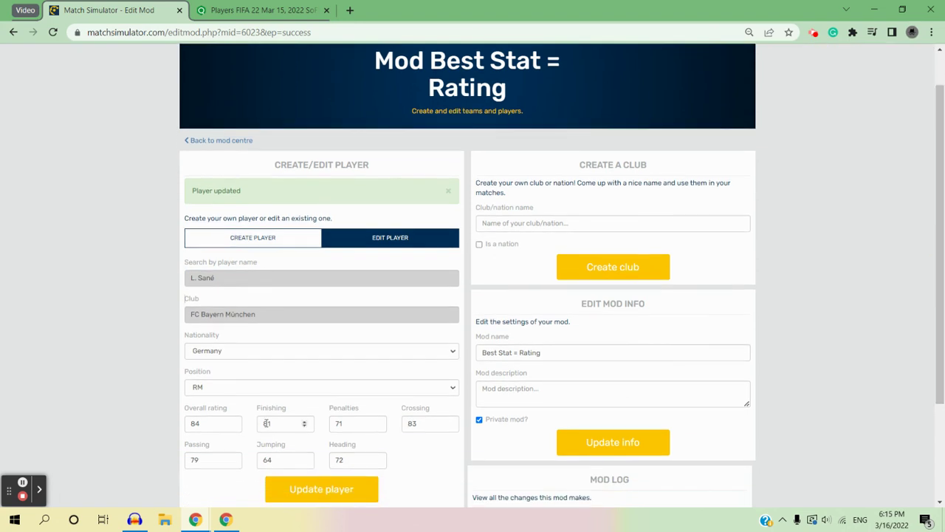
left_click(204, 423)
key("ctrl+a")
type("9")
type("3")
left_click(303, 487)
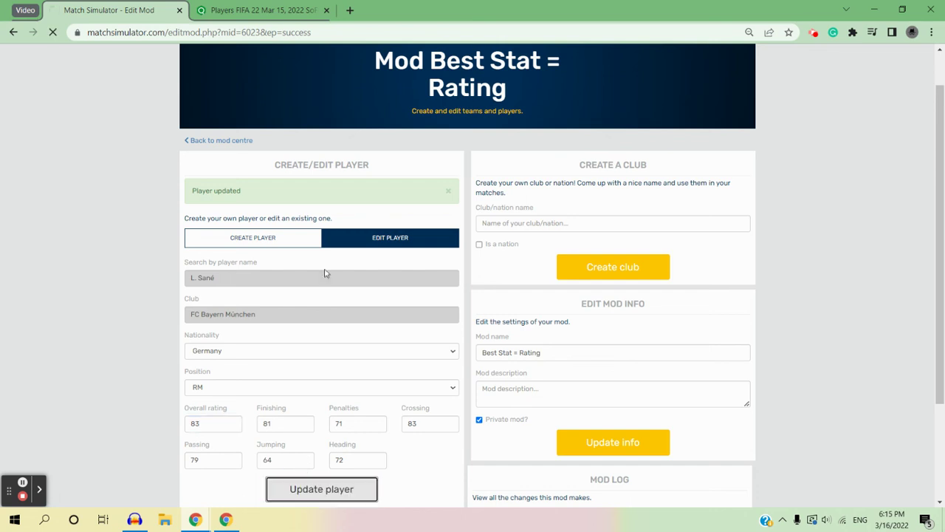
left_click(286, 10)
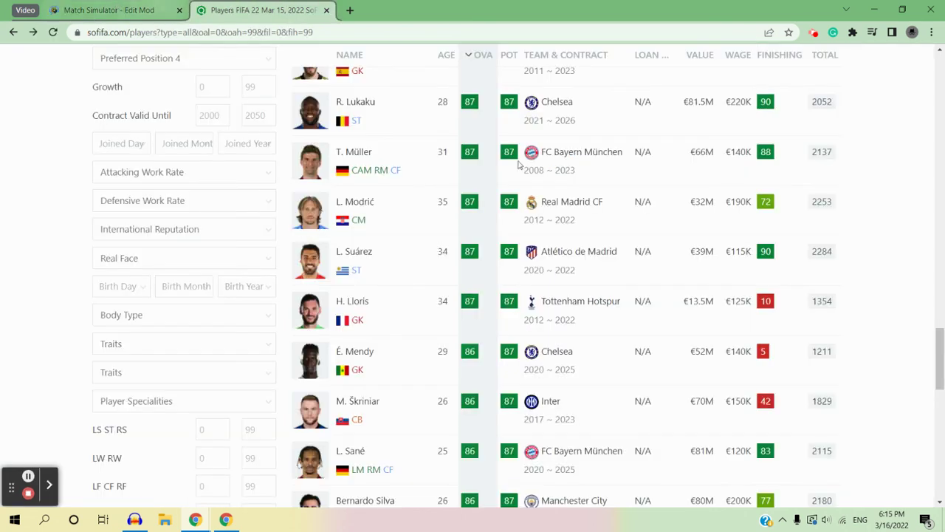
scroll(934, 362, "down", 4)
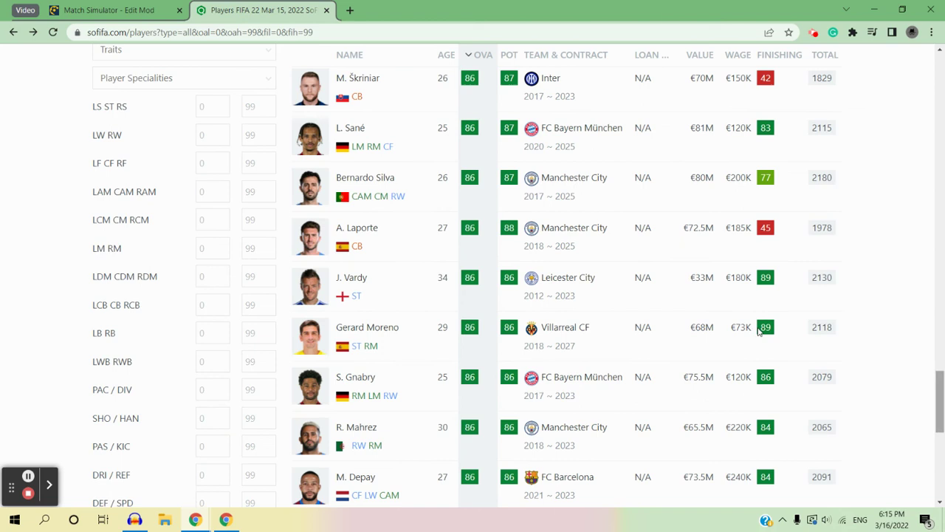
Search for Bernardo Silva and load him into the edit form to change his overall rating.
left_click(98, 6)
left_click(339, 291)
left_click(330, 329)
type("bernard")
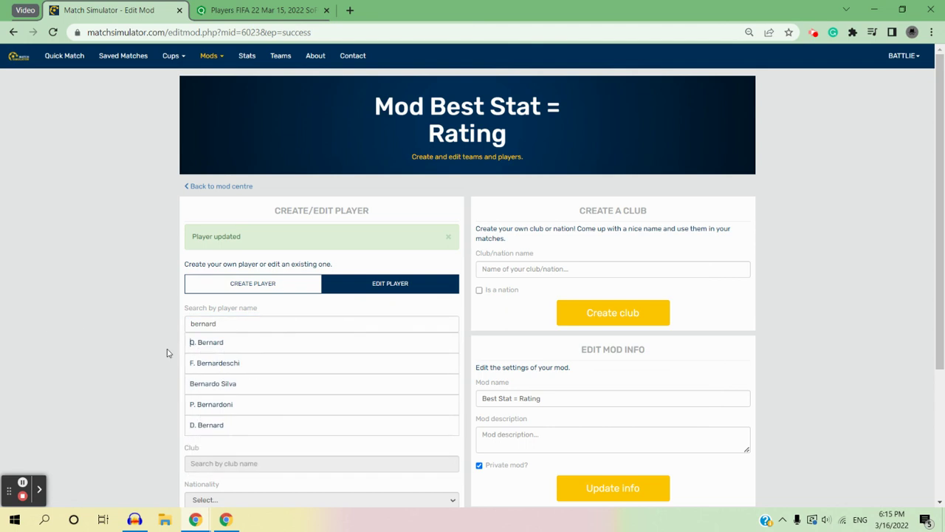
left_click(237, 383)
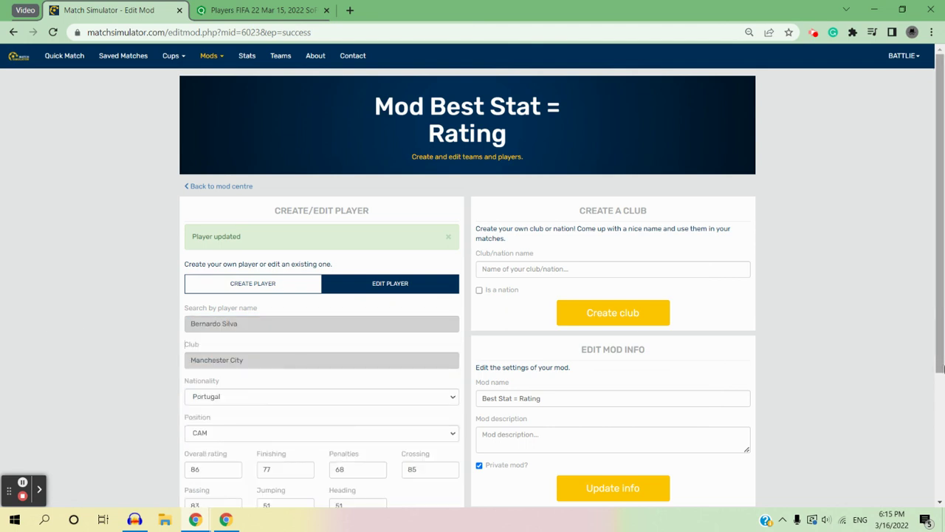
left_click_drag(939, 360, 934, 376)
double_click(195, 447)
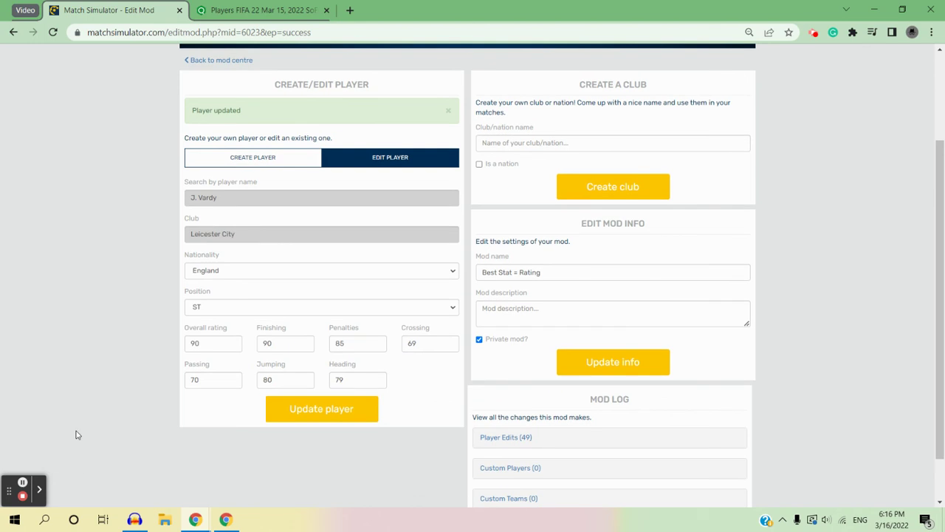
Save overall ratings for Vardy (90), Gerard Moreno (89) and Mahrez (81).
left_click(285, 414)
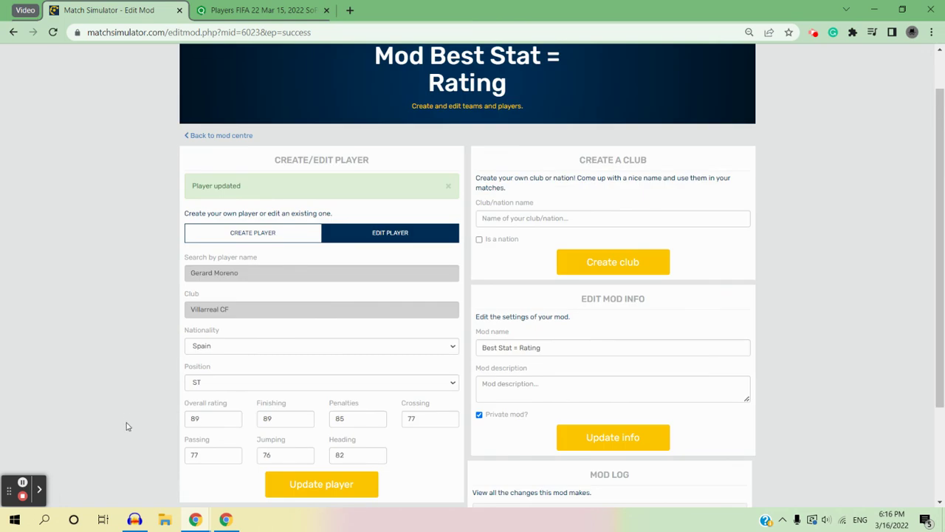
left_click(281, 485)
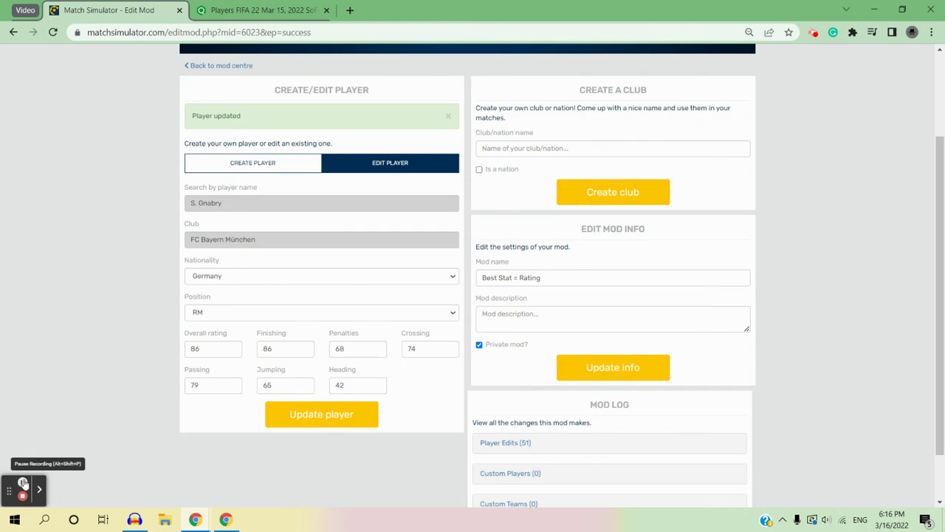
double_click(207, 380)
type("81")
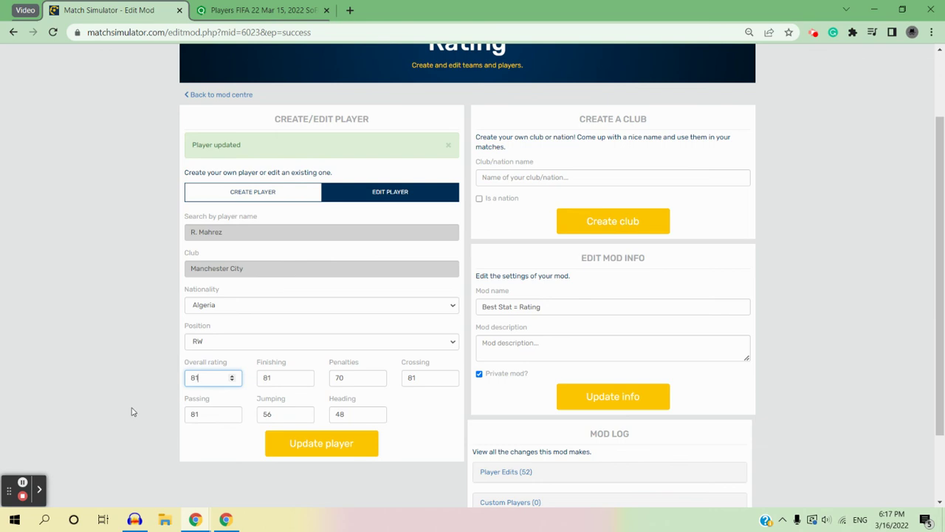
left_click(288, 443)
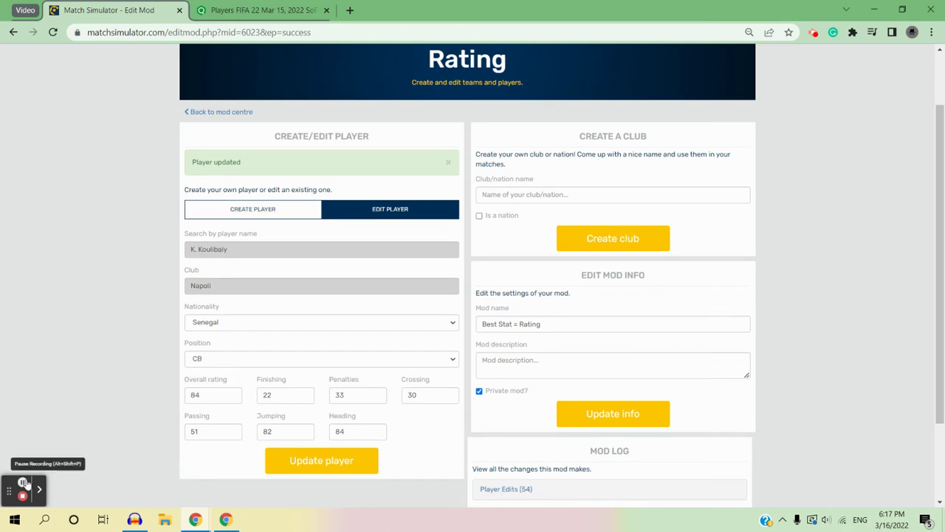
left_click(243, 7)
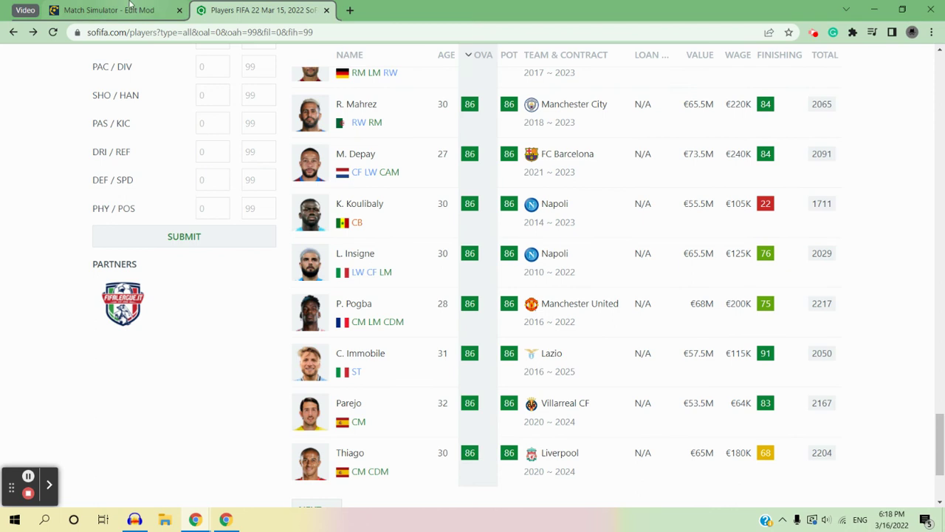
Search 'insign' to load L. Insigne and save his overall rating as 87.
left_click(134, 8)
left_click(413, 290)
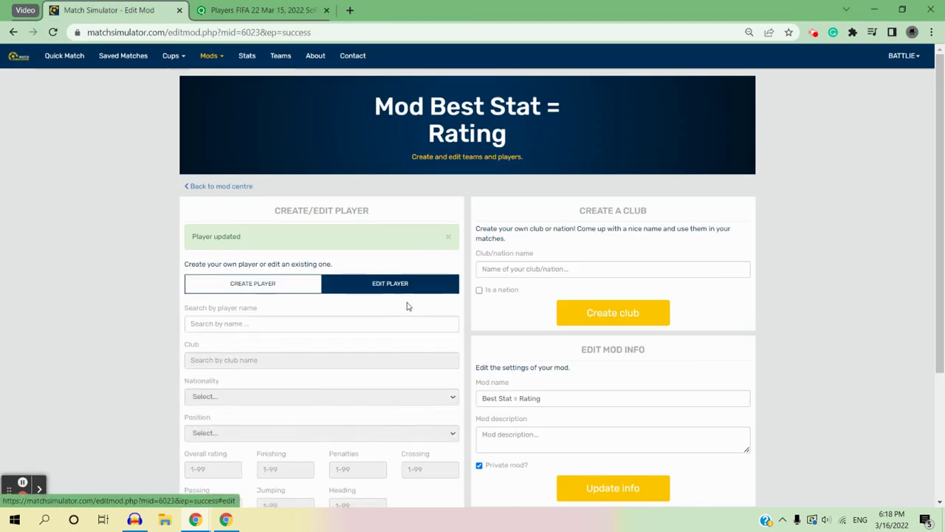
left_click(393, 323)
type("insign")
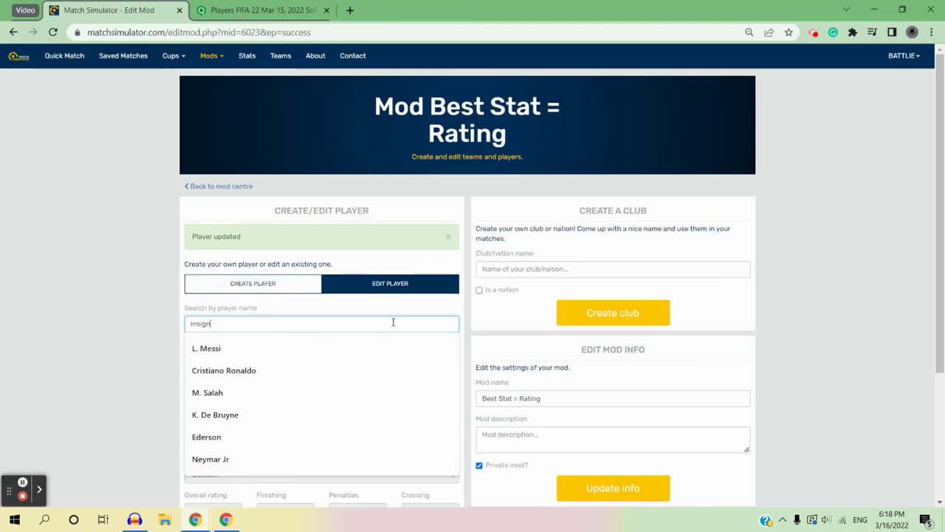
left_click(243, 340)
scroll(941, 361, "down", 1)
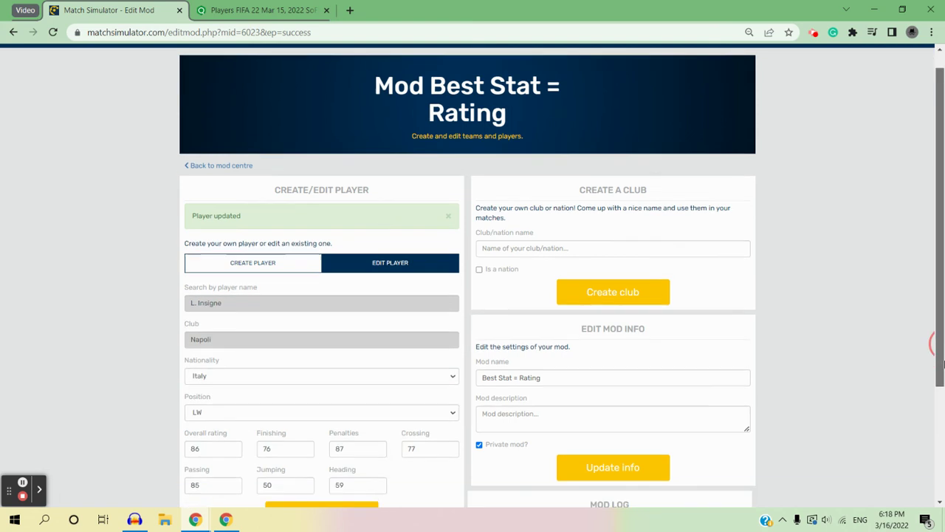
double_click(221, 408)
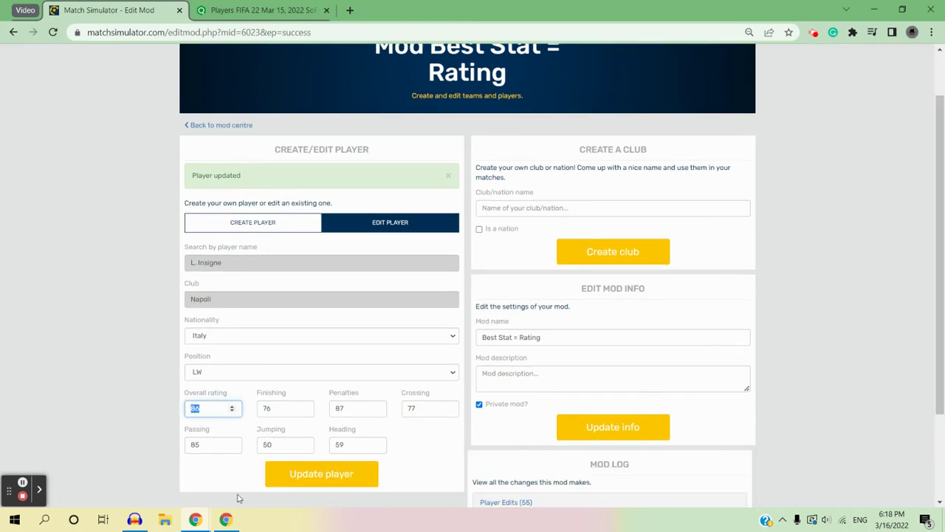
type("87")
left_click(344, 476)
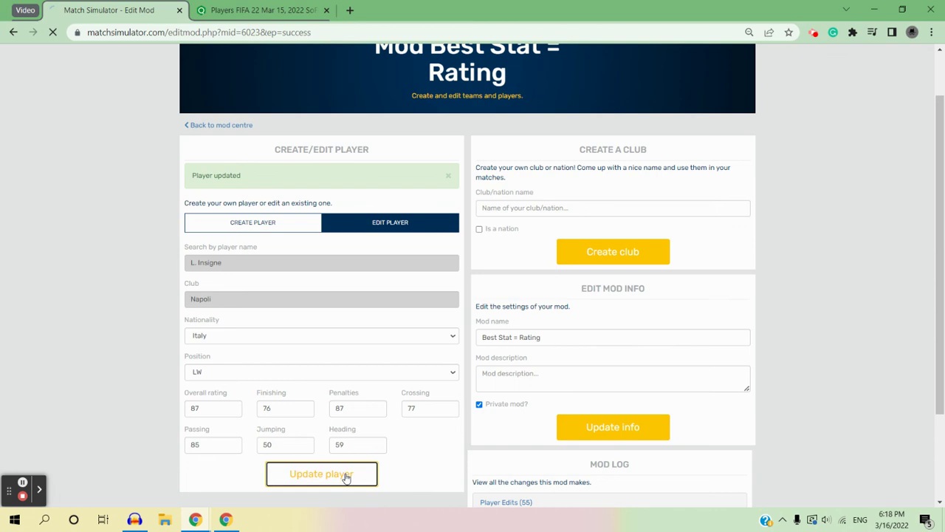
left_click(283, 7)
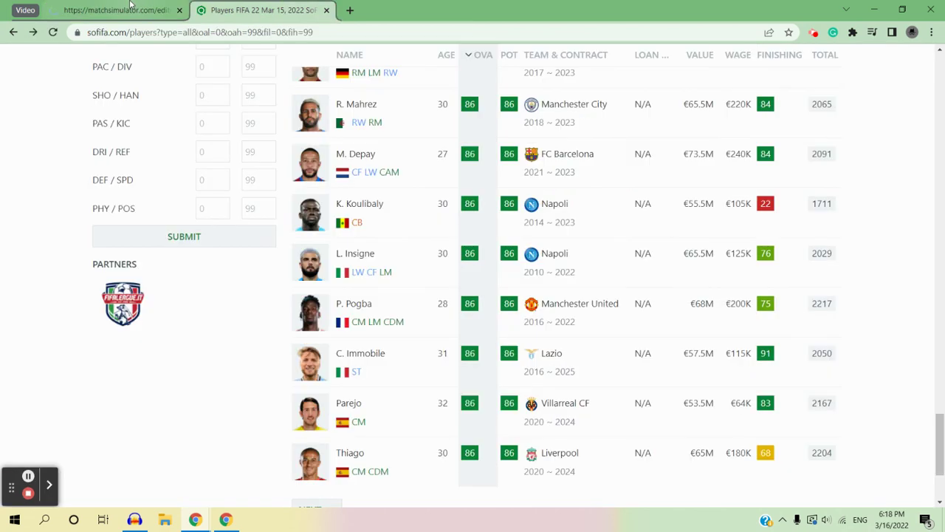
Search for P. Pogba and save his overall rating as 86.
left_click(132, 7)
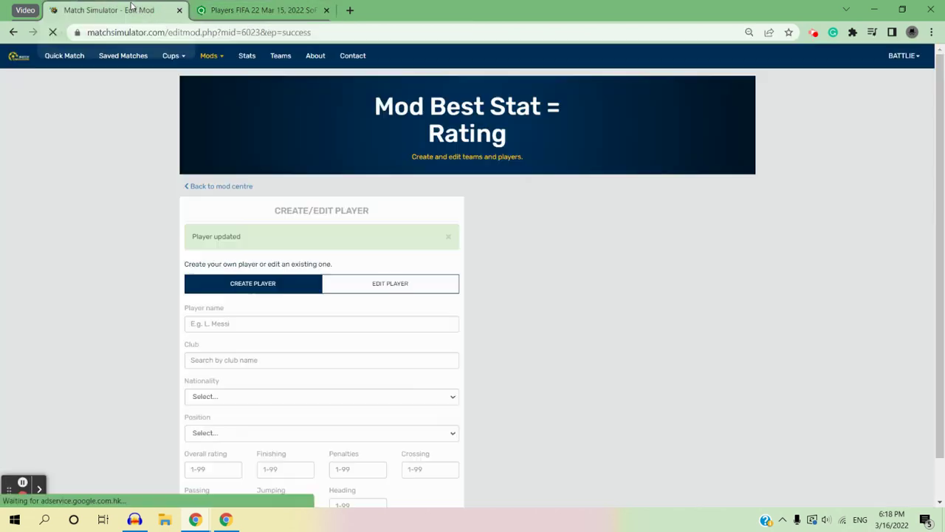
left_click(361, 289)
left_click(333, 323)
type("pogbas")
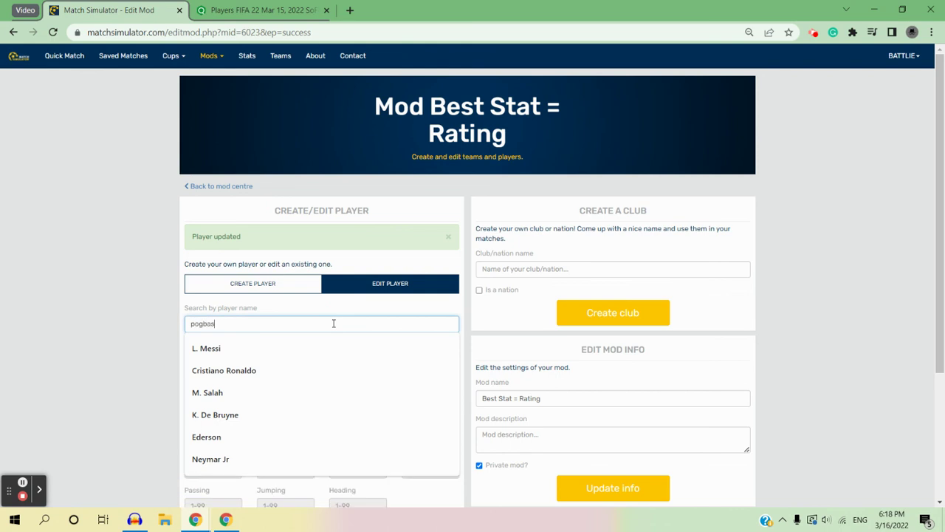
key("BackSpace")
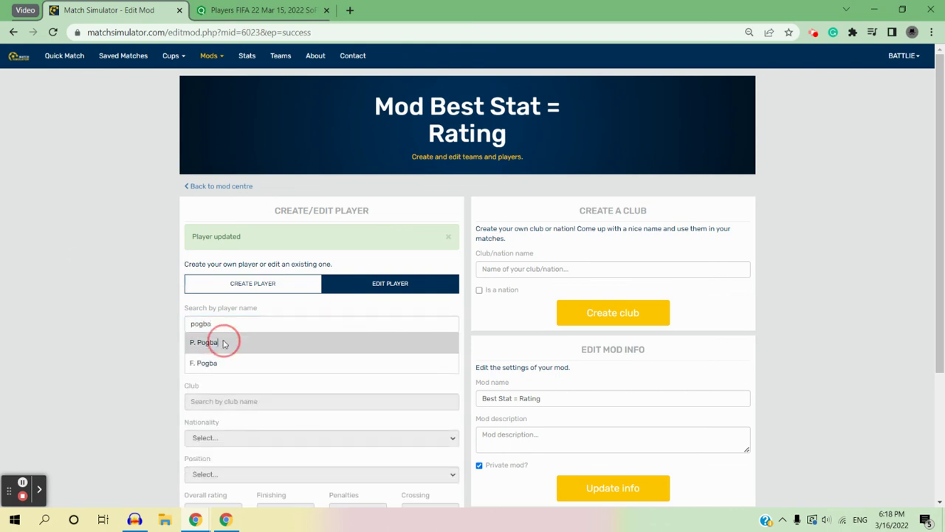
left_click(226, 340)
scroll(944, 304, "down", 1)
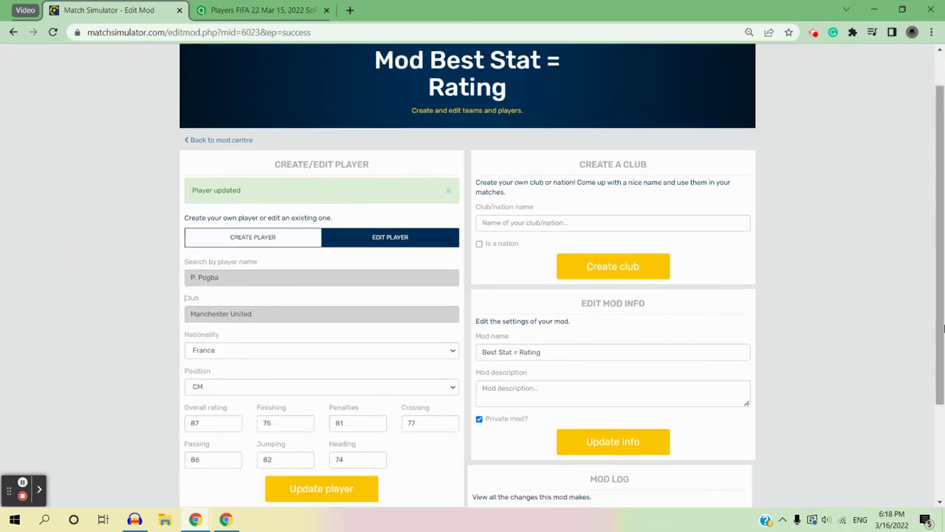
double_click(191, 425)
type("86")
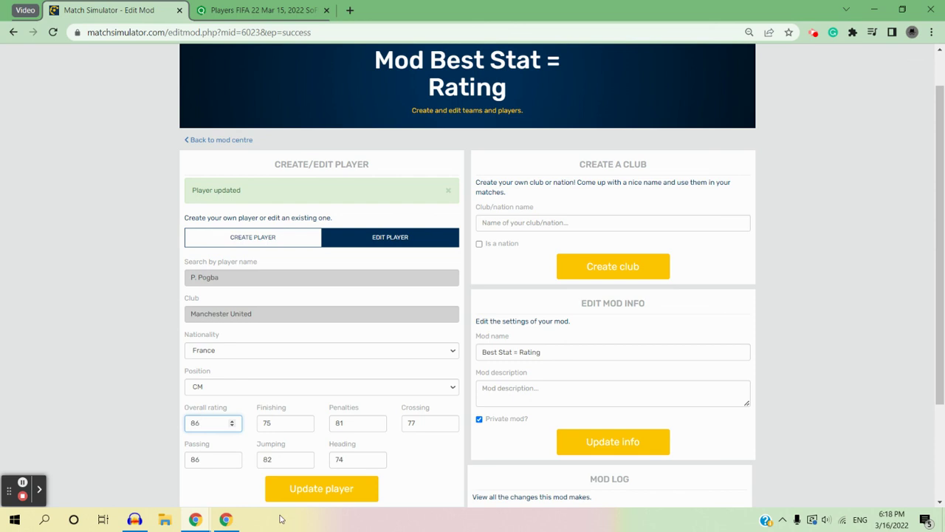
left_click(317, 489)
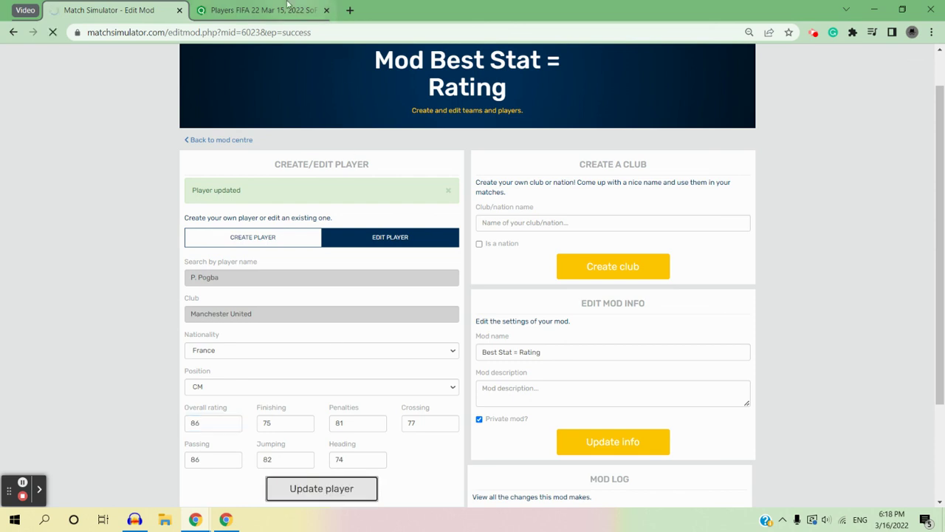
left_click(274, 7)
Search 'immobi' to load C. Immobile and save his overall rating as 91, matching Finishing.
left_click(118, 9)
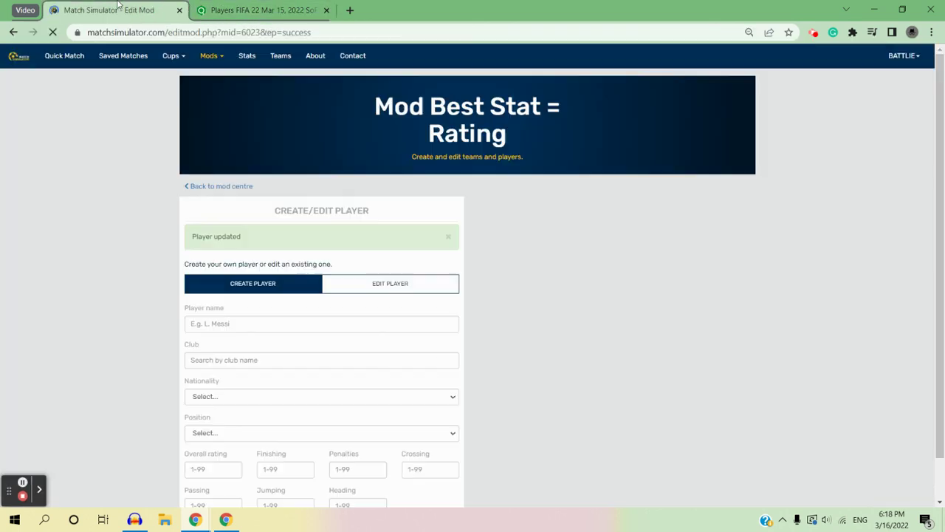
left_click(384, 293)
left_click(375, 319)
type("immobi")
left_click(232, 342)
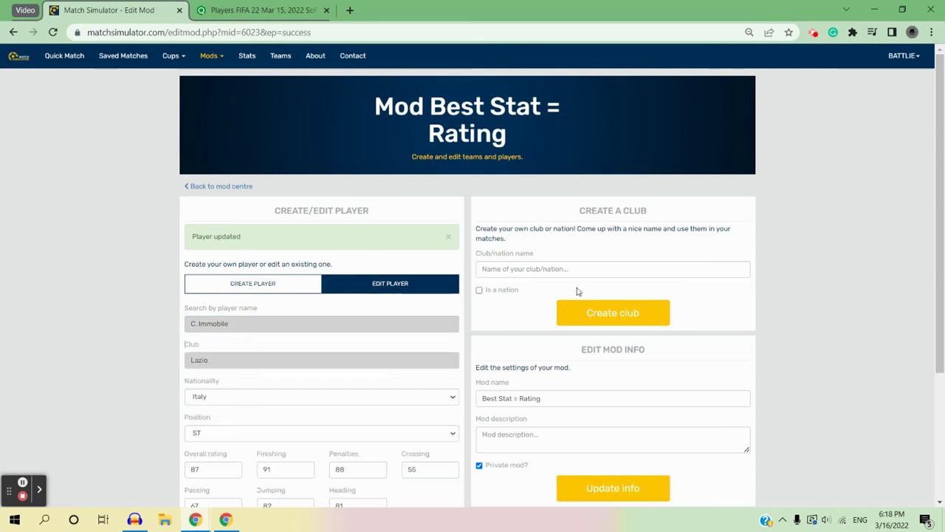
left_click_drag(936, 251, 943, 289)
left_click(195, 417)
type("1")
left_click(316, 482)
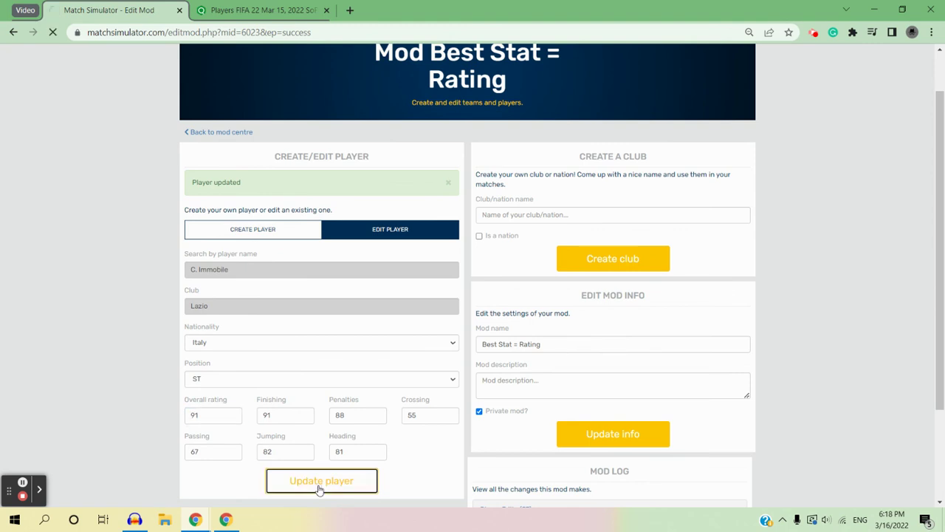
left_click(279, 9)
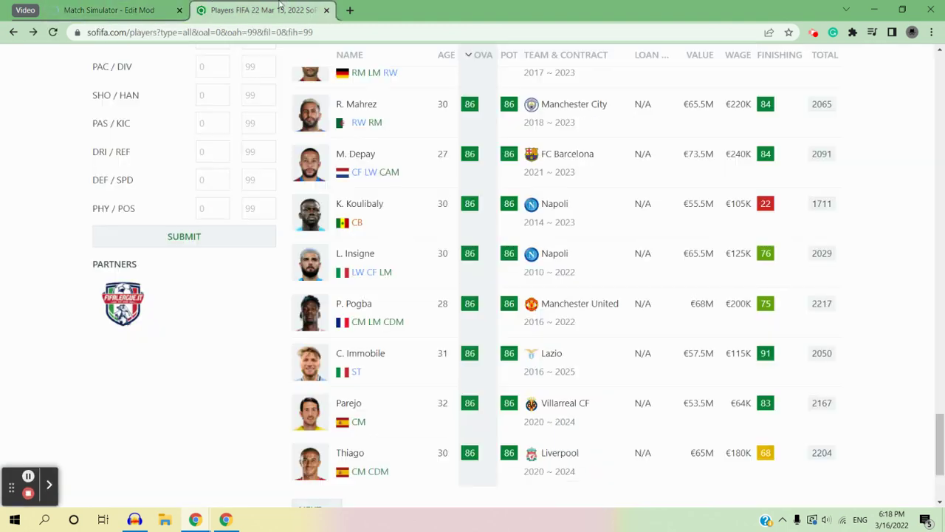
Search for Parejo and save his overall rating as 90.
left_click(115, 7)
left_click(394, 279)
left_click(347, 323)
type("p")
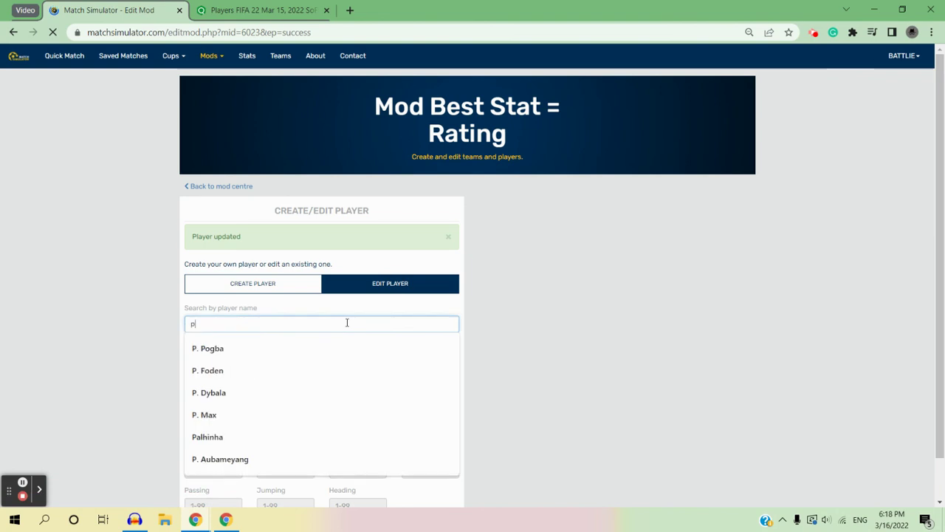
type("arejo")
left_click(115, 318)
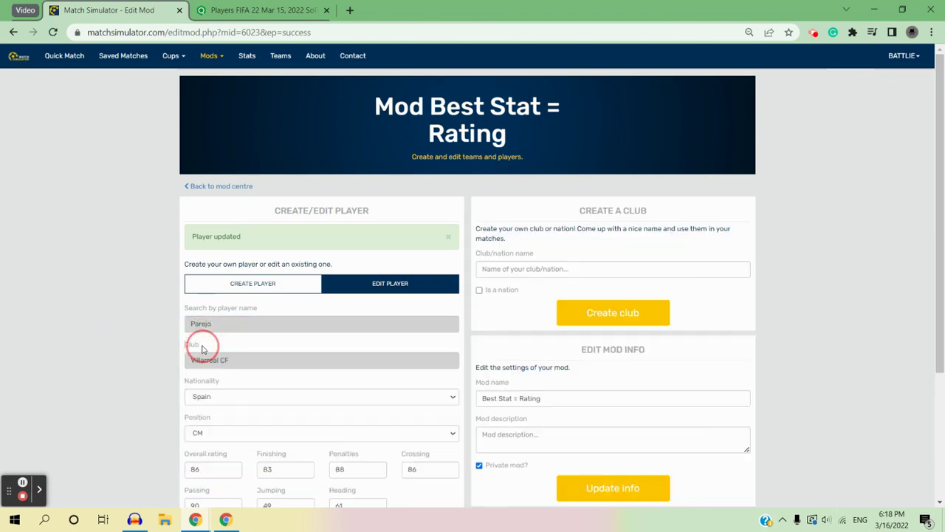
scroll(926, 305, "down", 2)
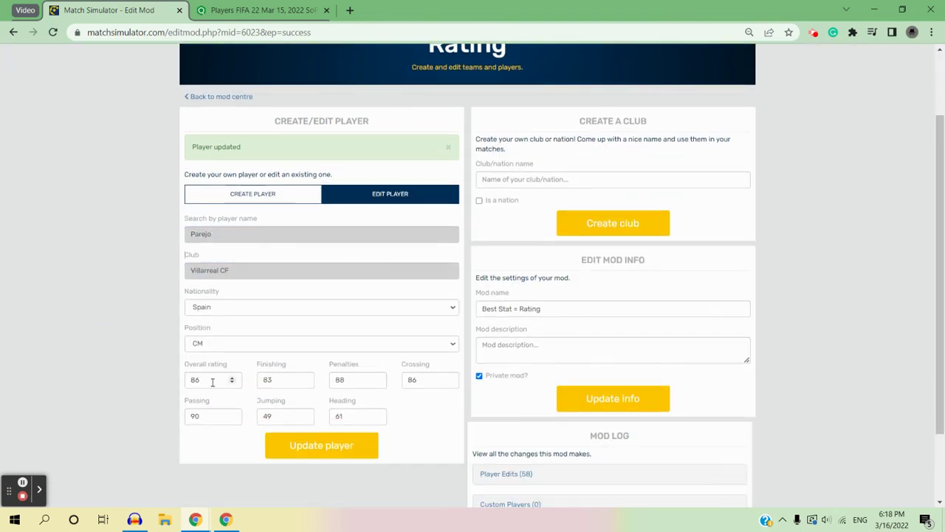
double_click(212, 380)
type("90")
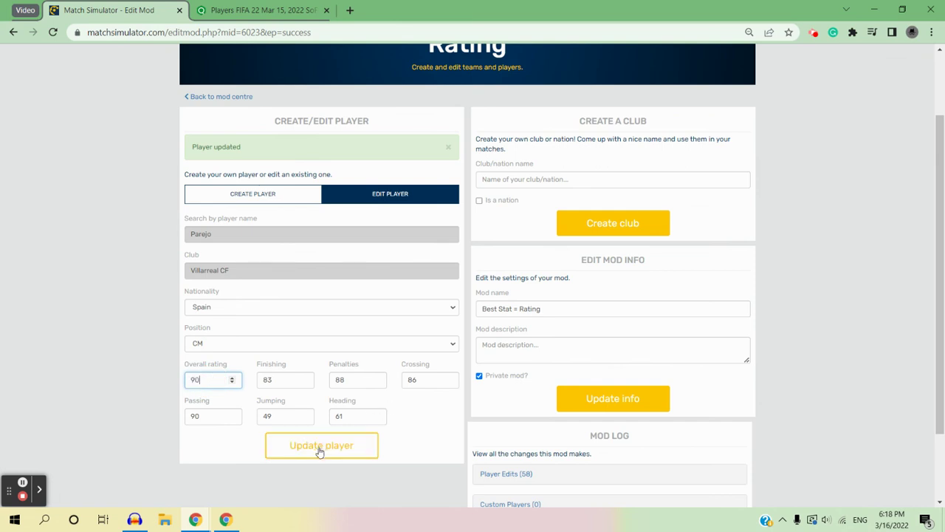
left_click(321, 448)
left_click(225, 7)
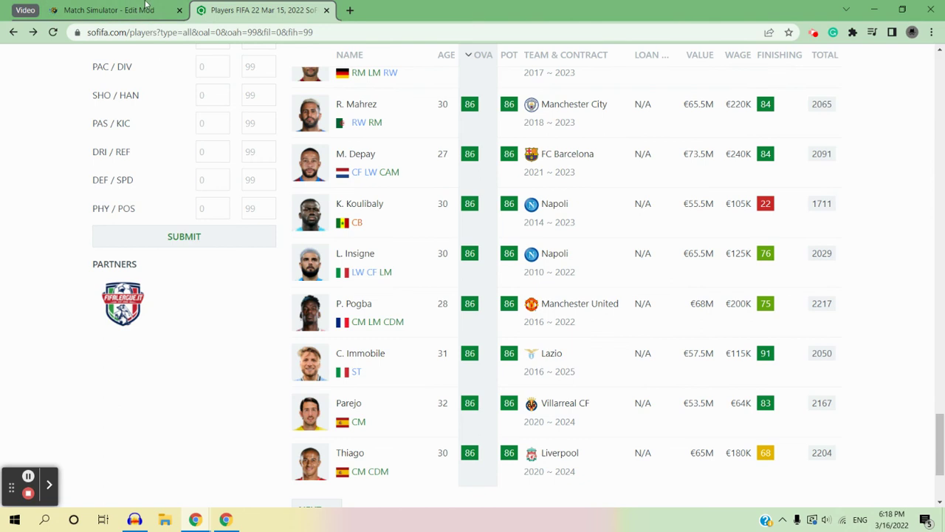
Load Thiago and save him at his best stat of 86, bringing the mod to 60 edits.
left_click(124, 7)
left_click(367, 283)
left_click(359, 323)
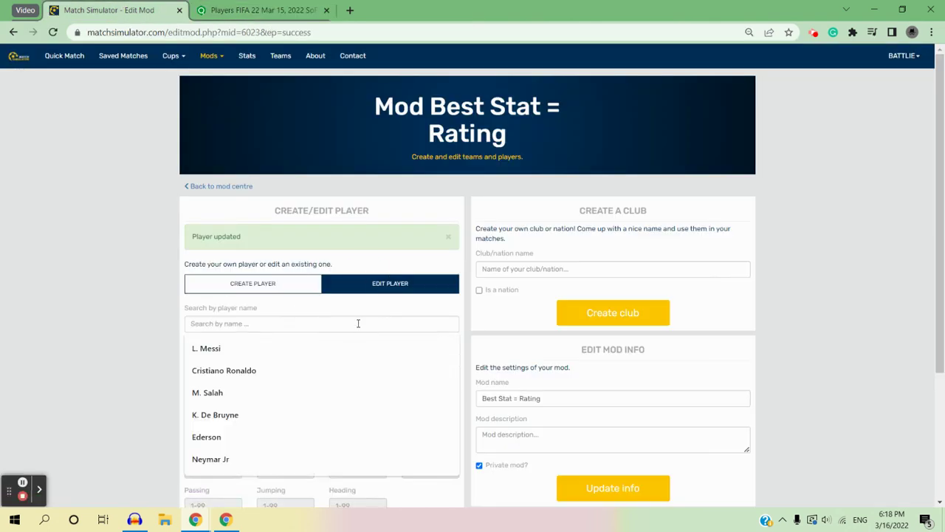
type("thiago")
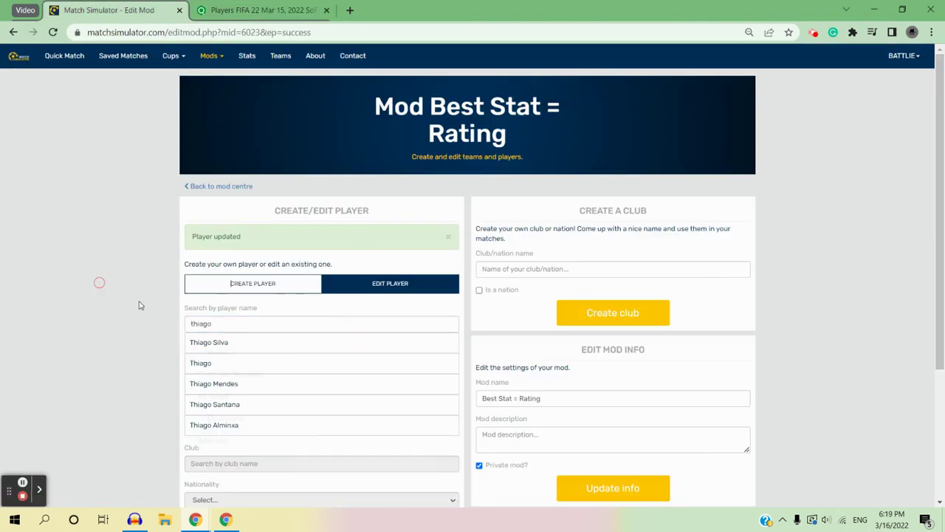
left_click(245, 362)
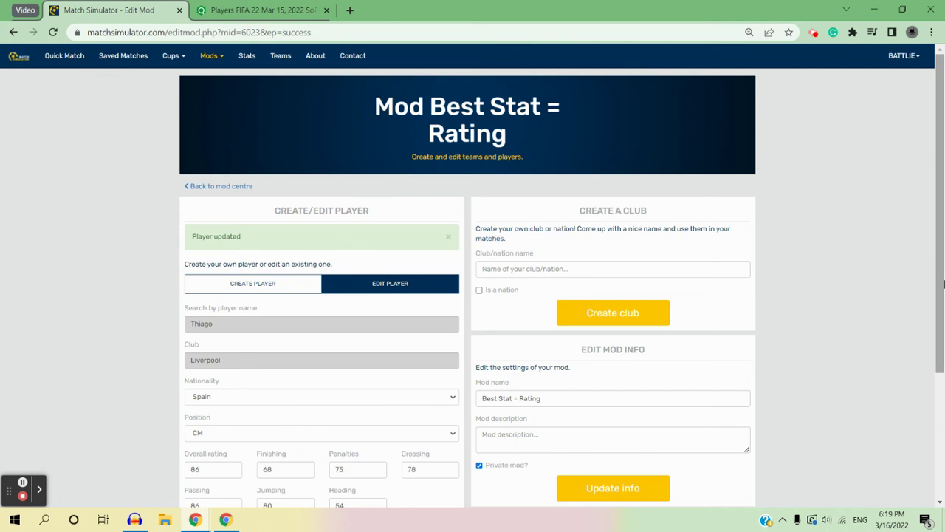
scroll(933, 346, "down", 1)
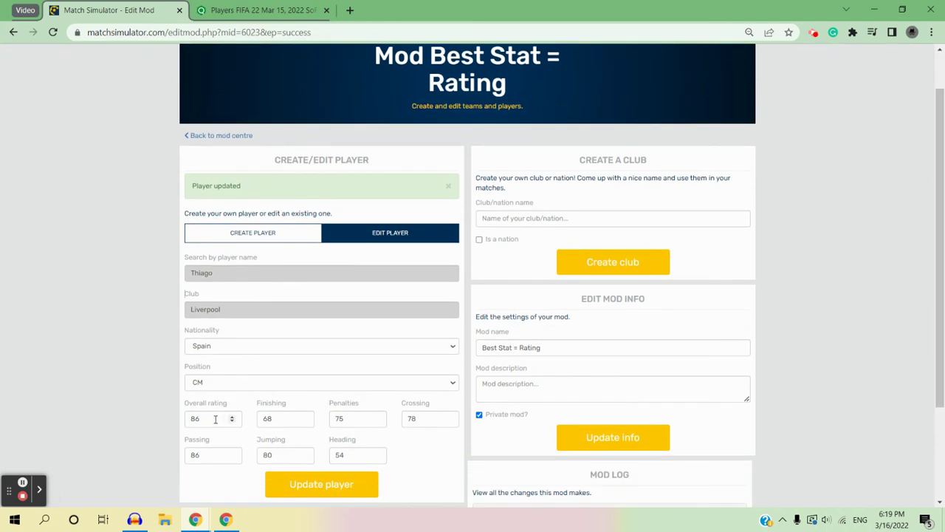
left_click(288, 484)
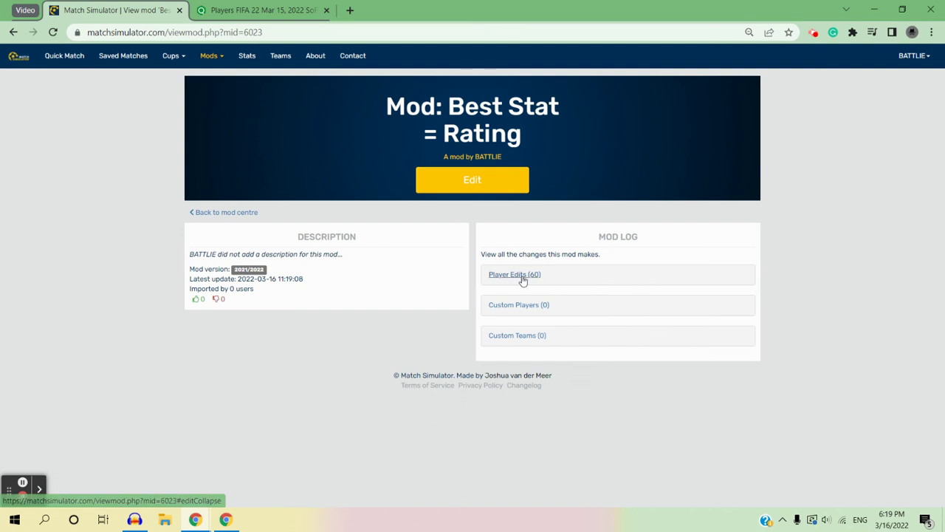
left_click(522, 280)
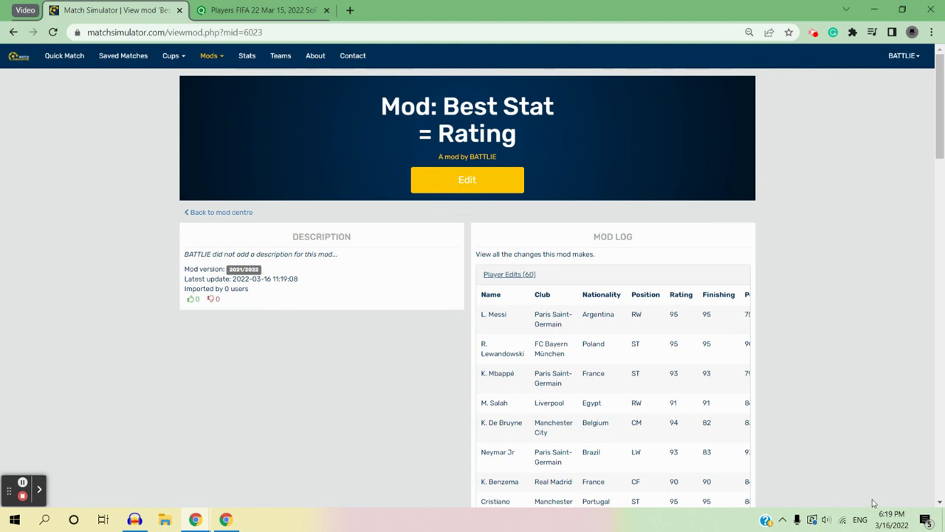
Scroll through the 60 player edits, from L. Messi at 95 to Thiago at 86, then back to the top.
left_click(939, 503)
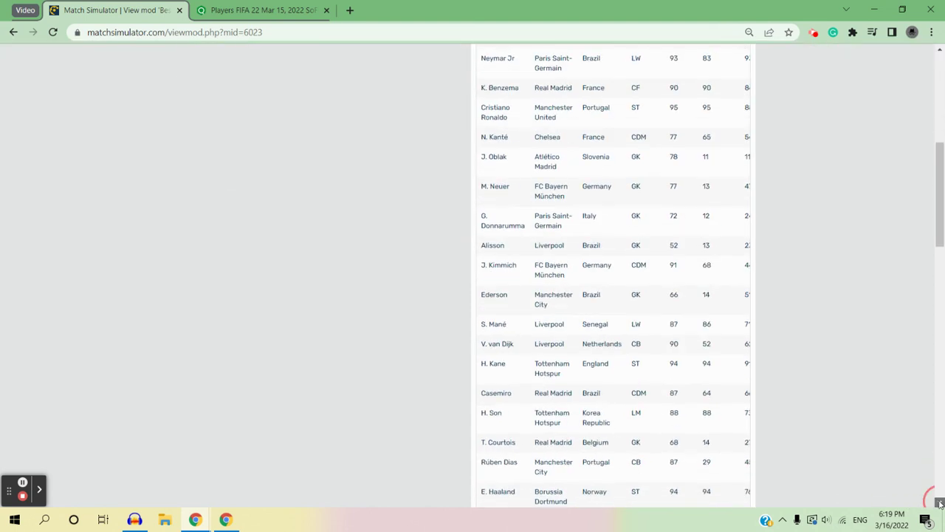
left_click_drag(939, 503, 940, 504)
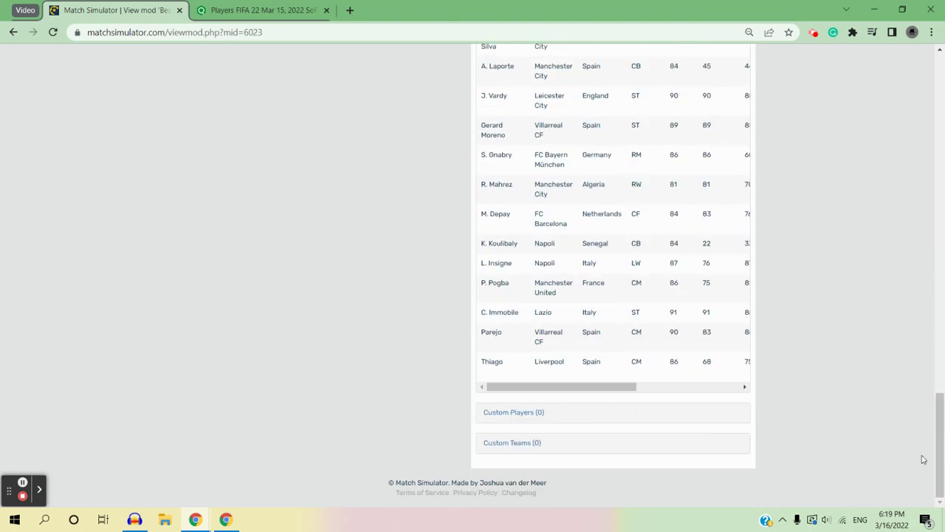
left_click_drag(937, 443, 942, 107)
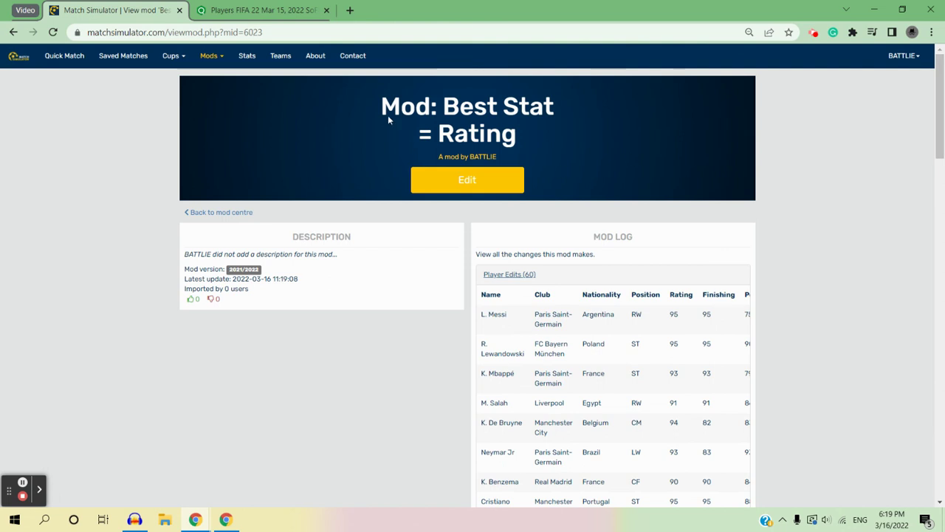
Load SoFIFA's next page of players, starting with W. Szczęsny, and review it down to D. Tadić.
left_click(246, 7)
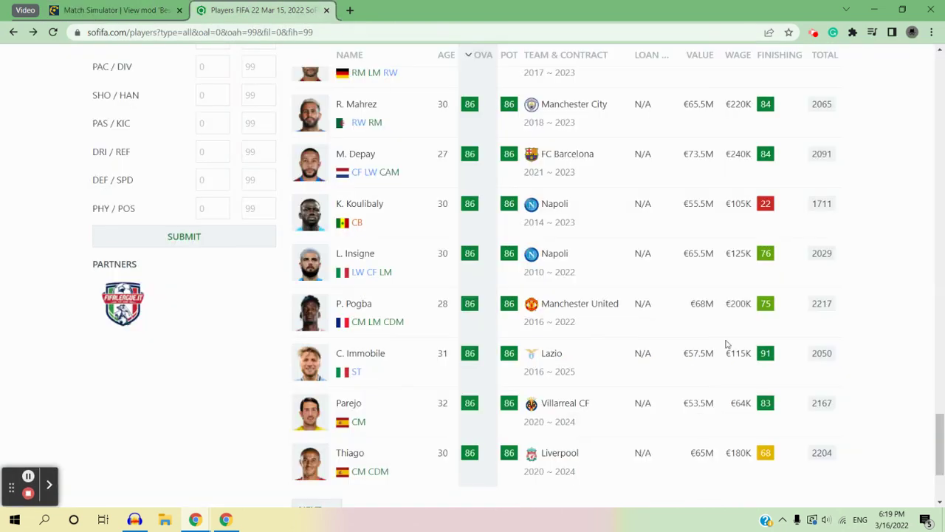
scroll(939, 431, "down", 2)
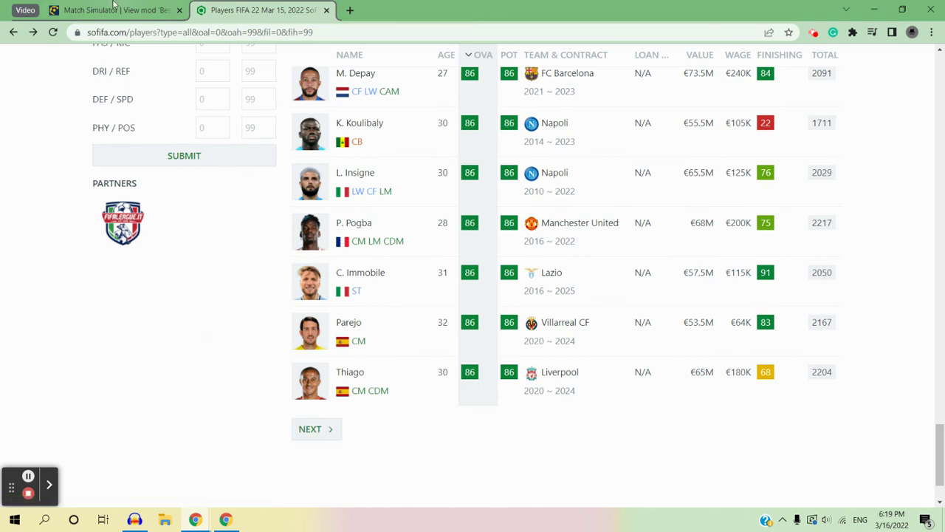
left_click(109, 6)
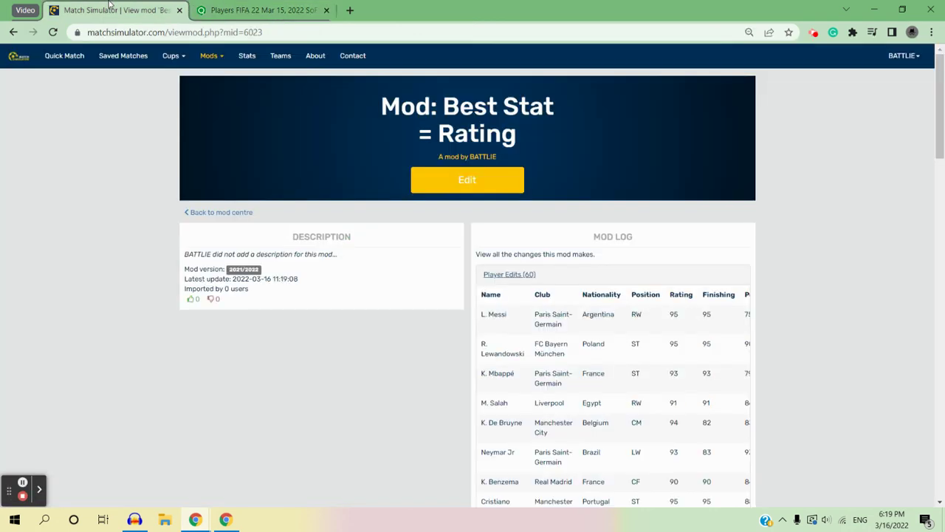
left_click(284, 5)
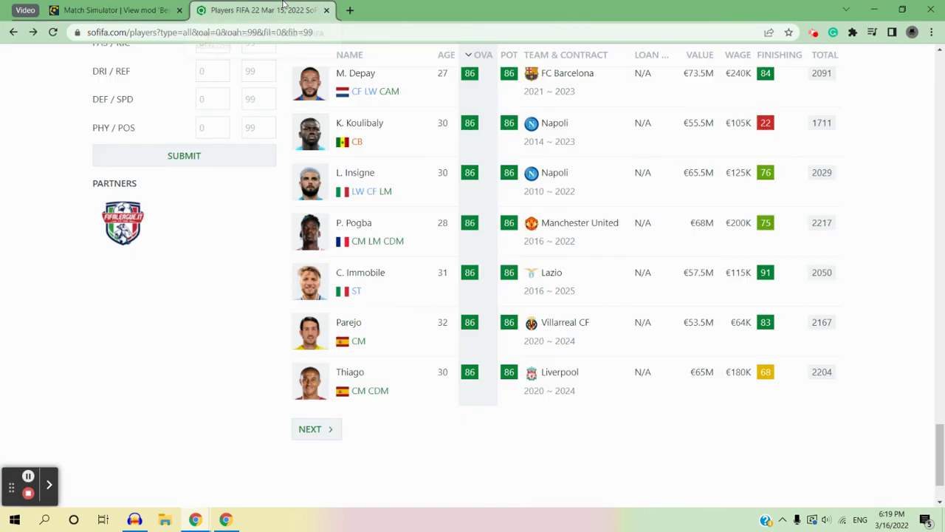
left_click(315, 438)
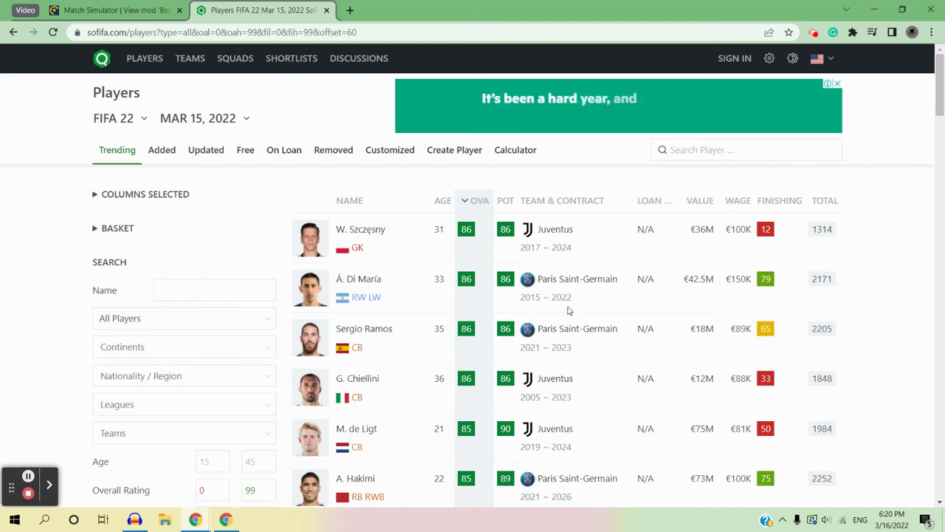
left_click(940, 100)
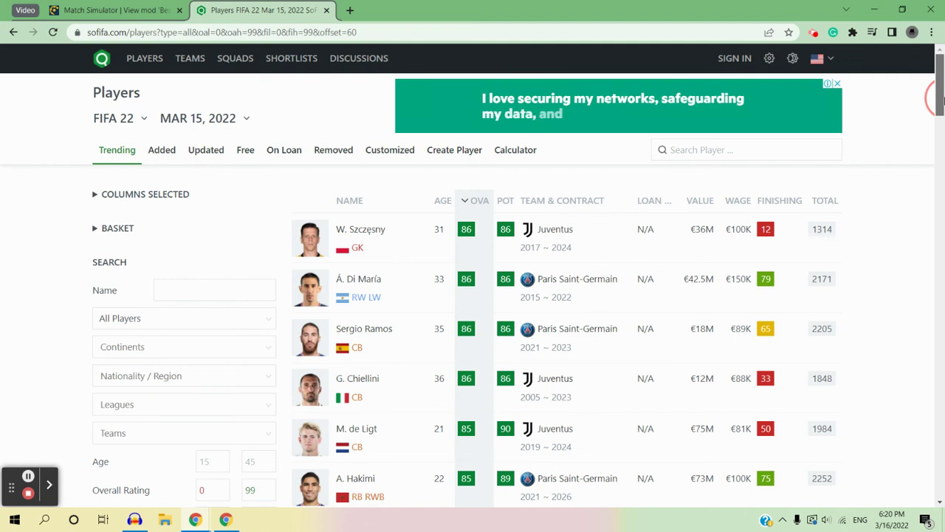
mouse_move(940, 100)
left_mouse_down()
mouse_move(941, 324)
mouse_move(935, 378)
mouse_move(926, 378)
mouse_move(939, 412)
mouse_move(928, 473)
mouse_move(936, 59)
left_mouse_up()
Return to the Match Simulator 'Best Stat = Rating' mod page.
left_click(152, 9)
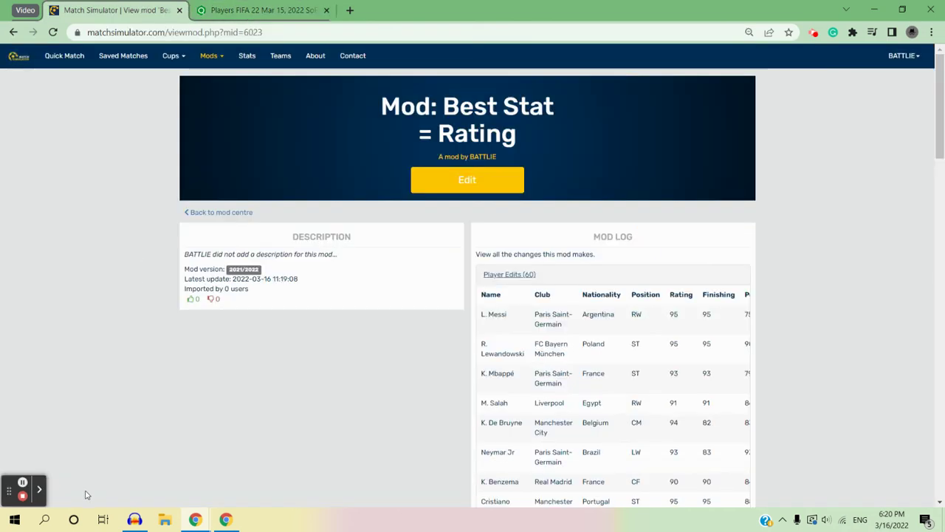